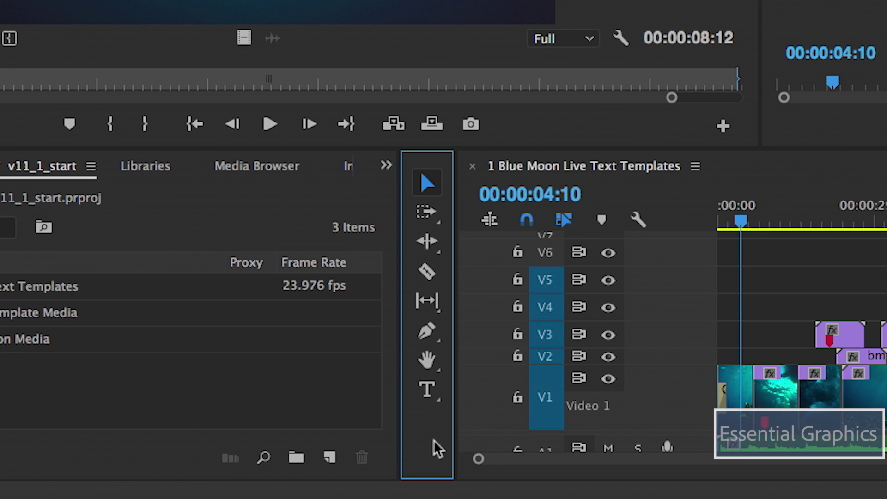
{"action": "left_click_drag", "start_coordinate": [429, 390], "coordinate": [503, 397]}
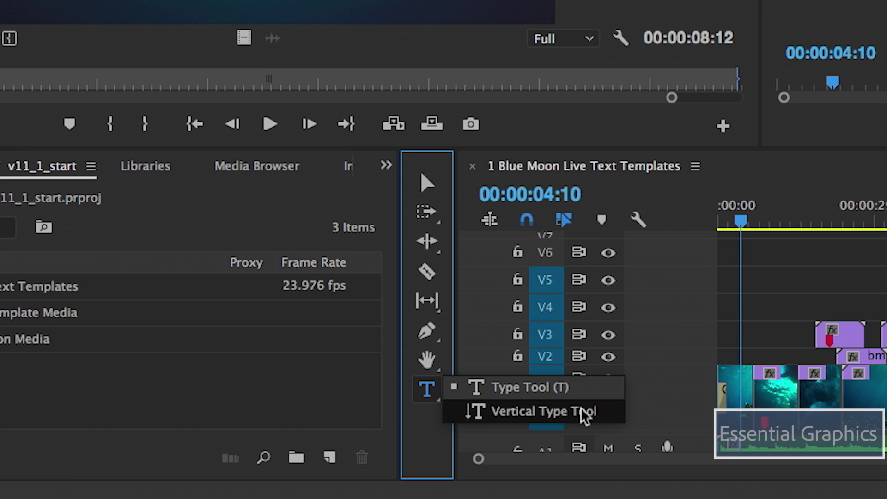
{"action": "left_click_drag", "start_coordinate": [585, 421], "coordinate": [586, 421]}
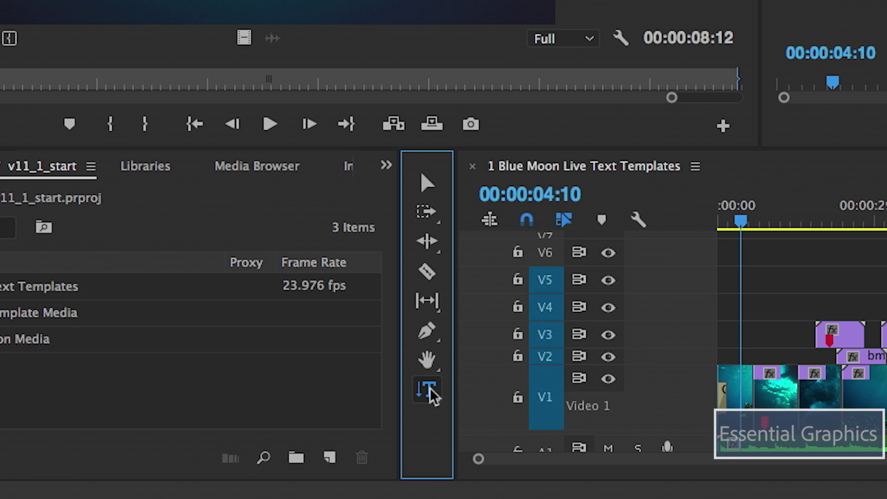
{"action": "left_click_drag", "start_coordinate": [432, 333], "coordinate": [565, 382]}
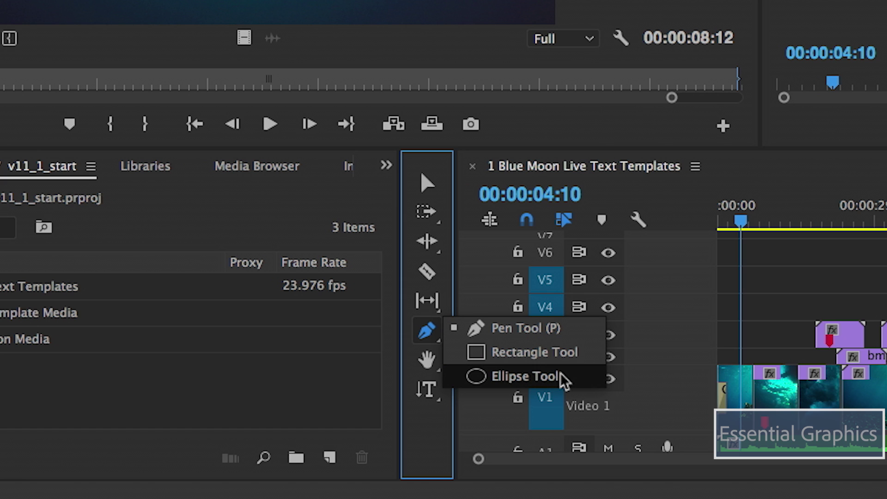
{"action": "left_click_drag", "start_coordinate": [564, 381], "coordinate": [564, 376]}
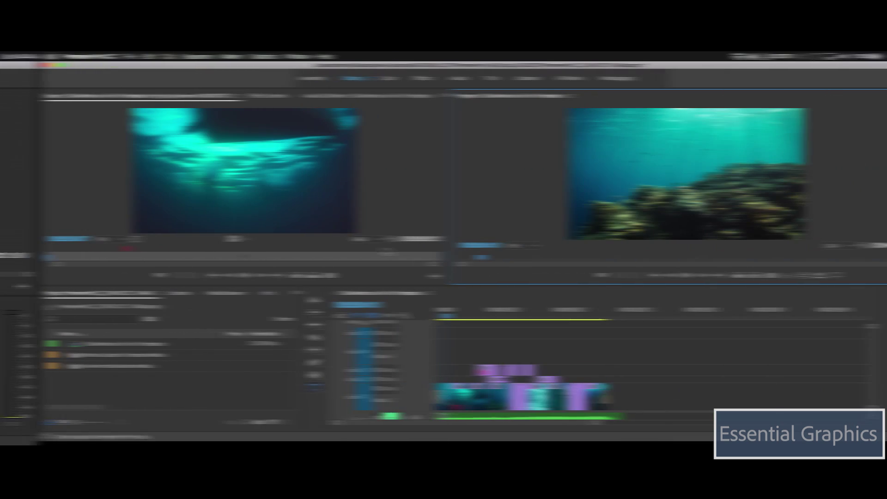
- Switch to the Title workspace and add a horizontal text layer reading "NORTH SHORE REGIONALS" at about 158, 629 in the video frame
{"action": "left_click", "coordinate": [453, 78]}
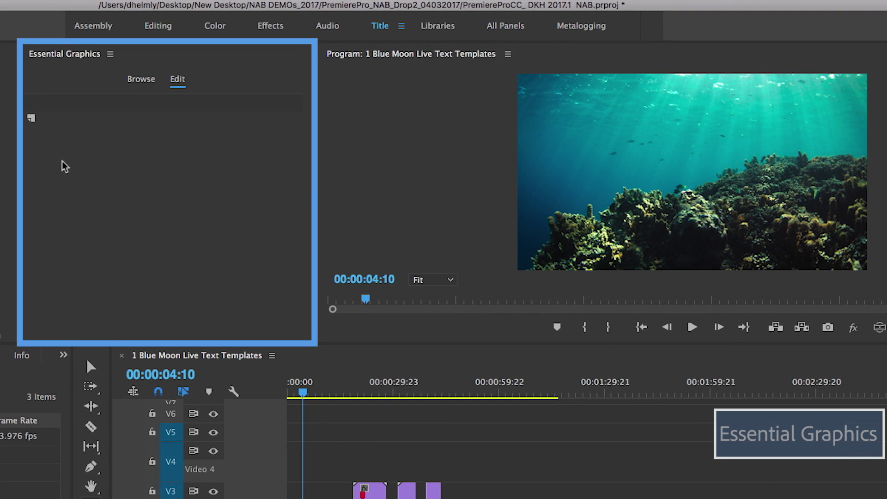
{"action": "left_click", "coordinate": [548, 187]}
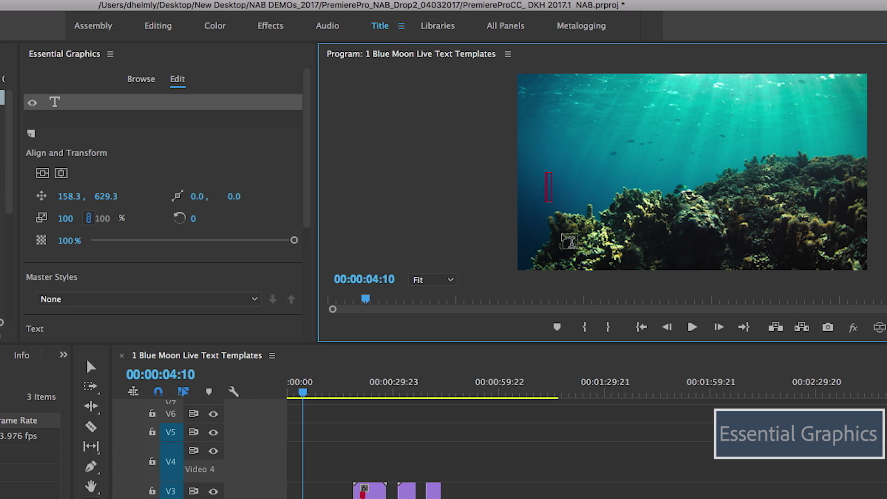
{"action": "type", "text": "NORTH SHORE REGIONAL"}
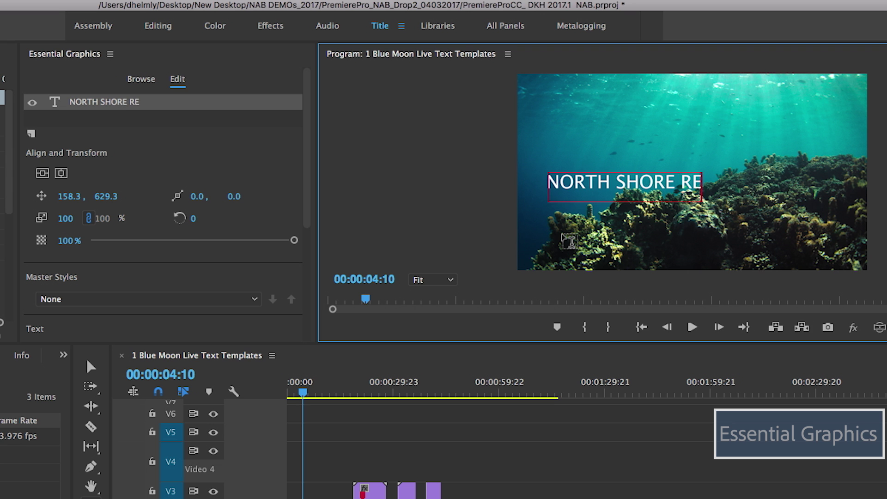
{"action": "type", "text": "S"}
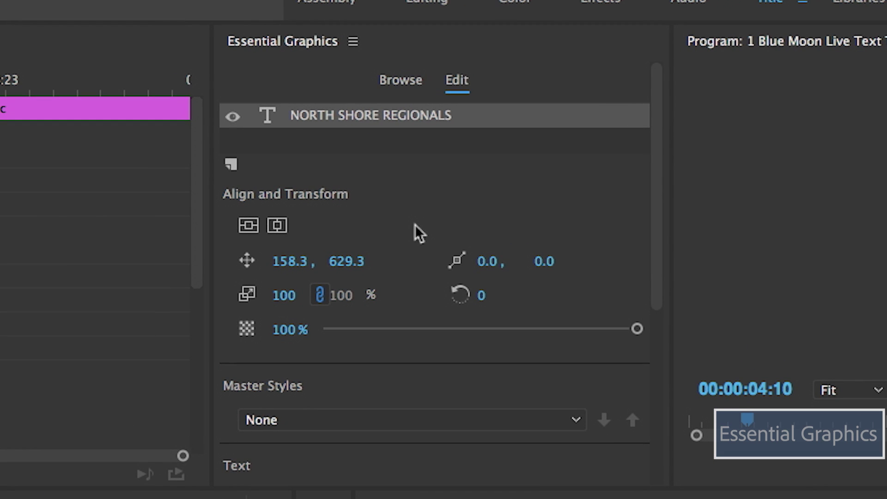
- Add the file AQUO CS3 Logo.ai from the Desktop as a new layer in the title graphic
{"action": "left_click", "coordinate": [234, 167]}
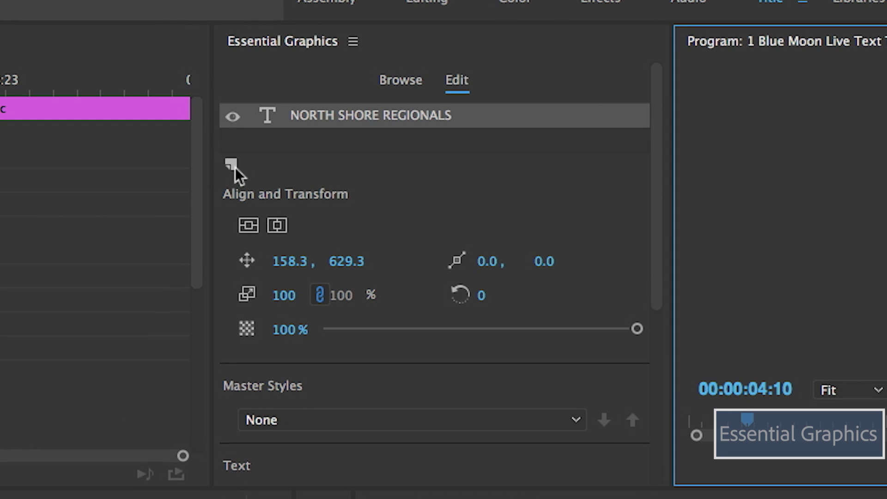
{"action": "left_click", "coordinate": [235, 167]}
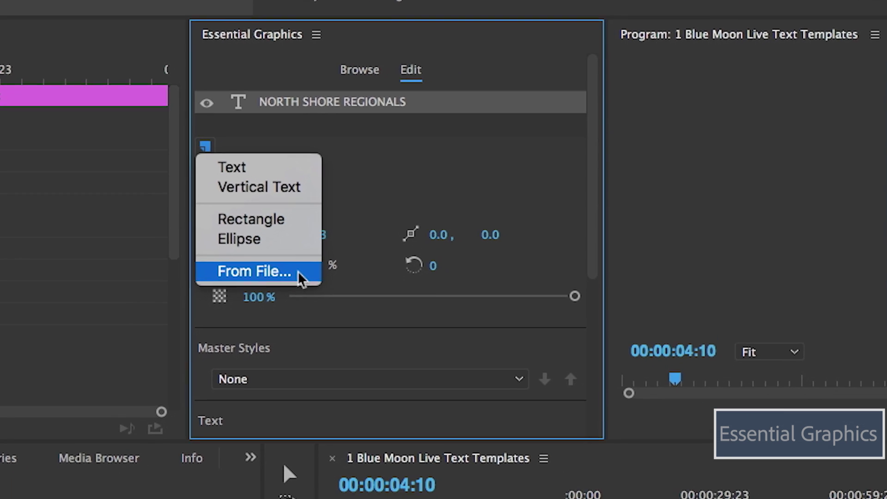
{"action": "left_click", "coordinate": [333, 302]}
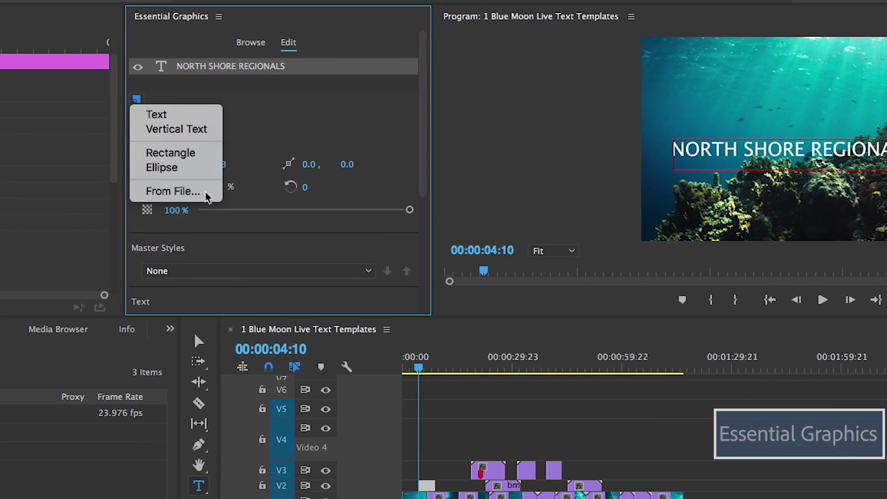
{"action": "left_click", "coordinate": [370, 151]}
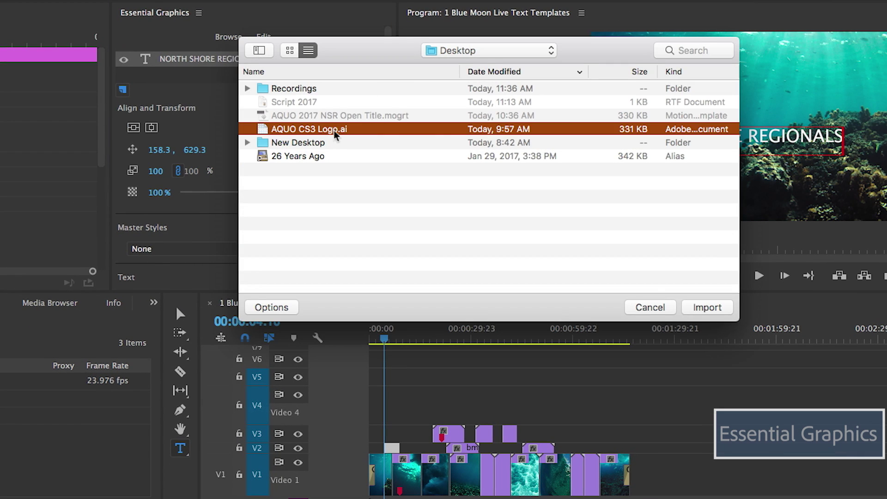
{"action": "left_click", "coordinate": [738, 333]}
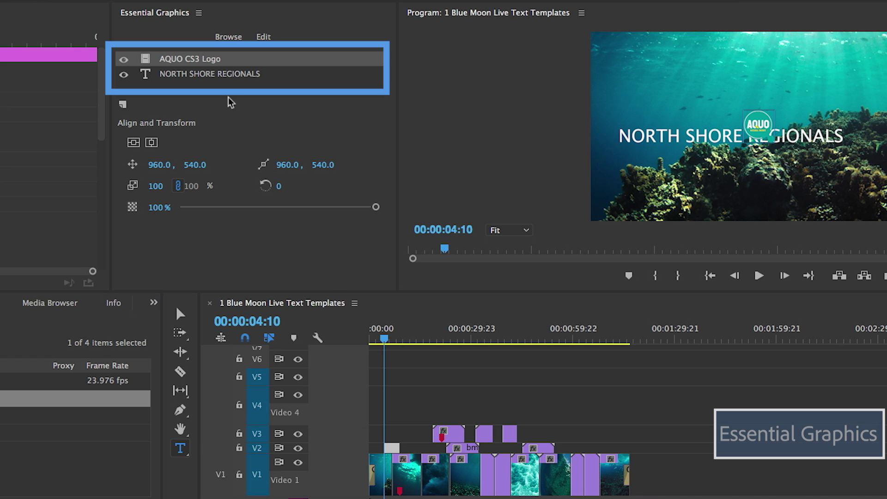
- Reorder the graphic's layers so the AQUO CS3 Logo sits beneath the NORTH SHORE REGIONALS text
{"action": "left_click", "coordinate": [210, 78]}
{"action": "left_click_drag", "start_coordinate": [206, 61], "coordinate": [209, 84]}
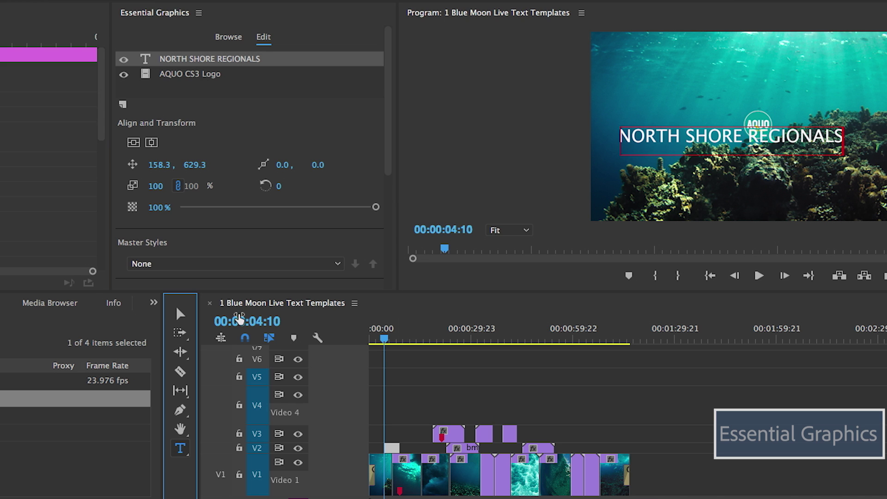
- Move the logo to the frame's lower-left corner and raise the title text to about 153, 389 with the Selection Tool
{"action": "left_click", "coordinate": [178, 316]}
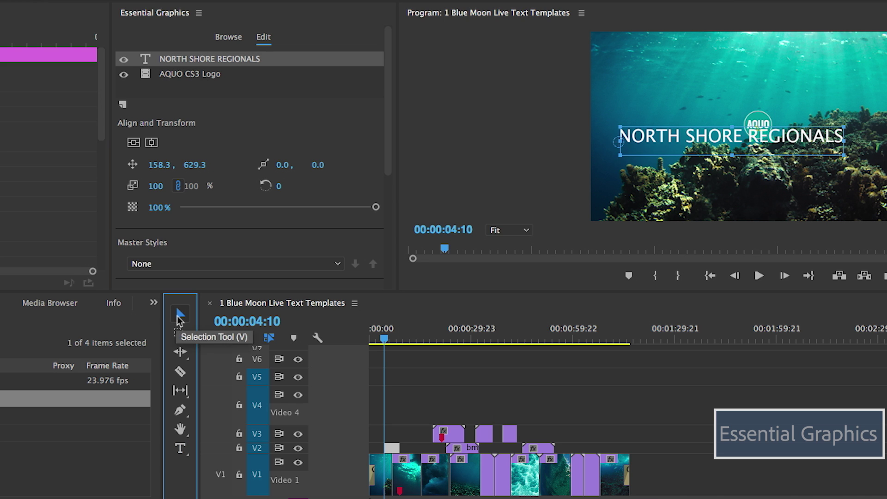
{"action": "left_click", "coordinate": [755, 124]}
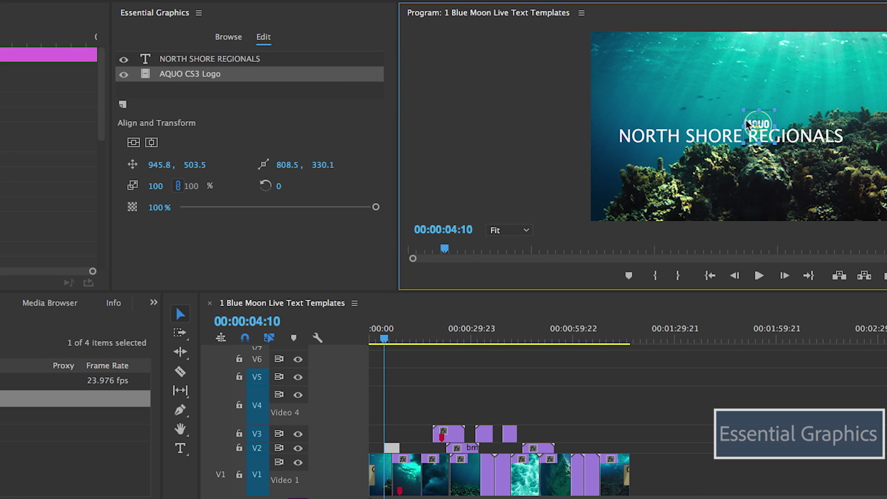
{"action": "left_click_drag", "start_coordinate": [753, 126], "coordinate": [602, 181]}
{"action": "left_click_drag", "start_coordinate": [652, 141], "coordinate": [653, 101]}
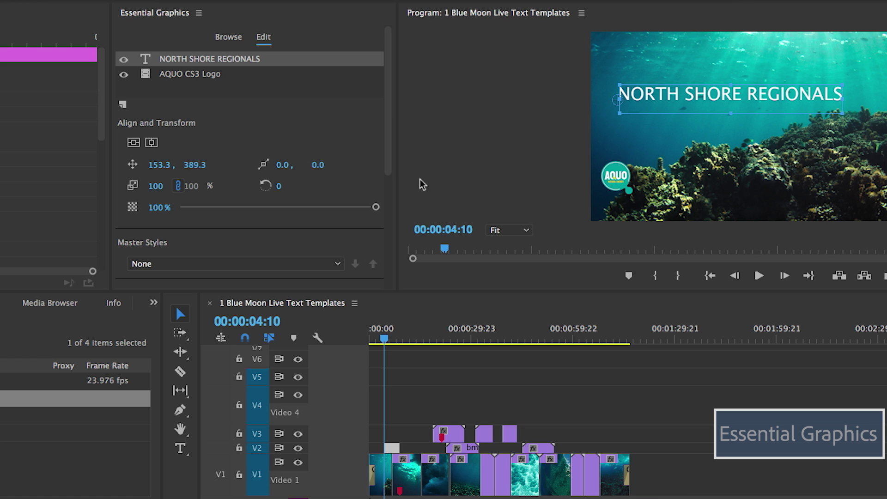
- Try a series of fonts on the NORTH SHORE REGIONALS text, from Microsoft Sans Serif through Nueva Std to Palatino
{"action": "left_click", "coordinate": [390, 157]}
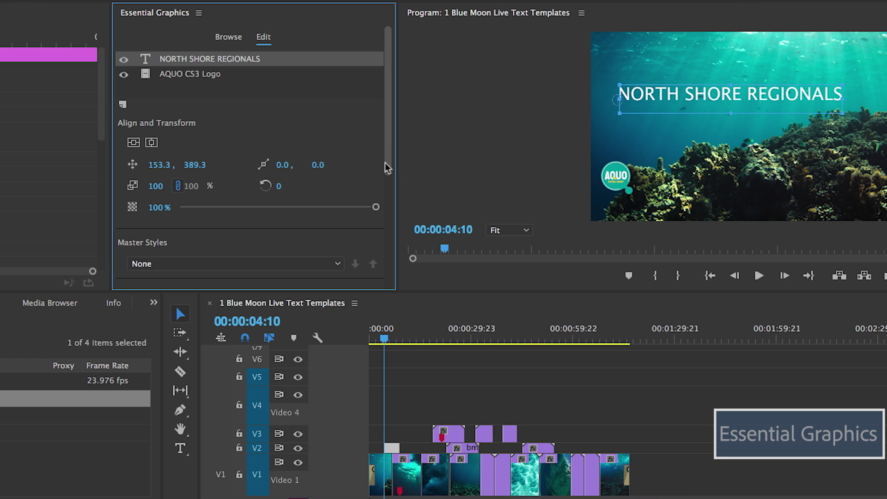
{"action": "scroll", "coordinate": [386, 208], "scroll_direction": "down", "scroll_amount": 4}
{"action": "scroll", "coordinate": [387, 237], "scroll_direction": "down", "scroll_amount": 3}
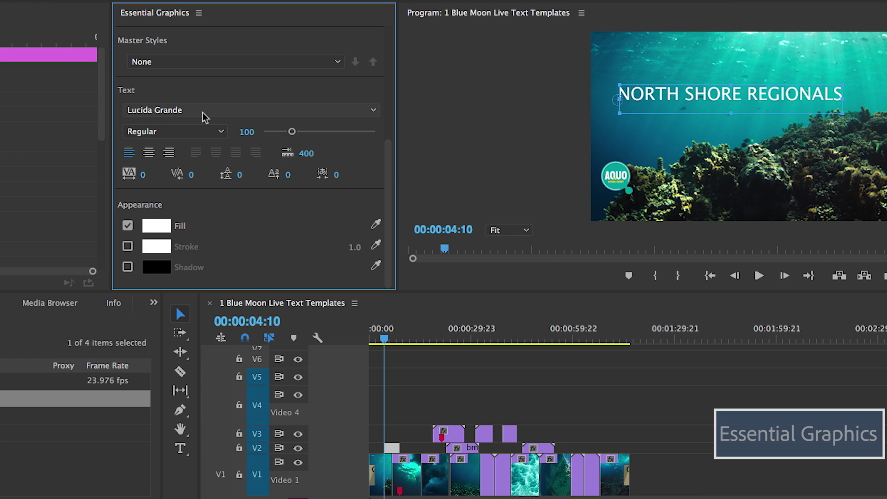
{"action": "scroll", "coordinate": [202, 112], "scroll_direction": "down", "scroll_amount": 5}
{"action": "scroll", "coordinate": [203, 113], "scroll_direction": "down", "scroll_amount": 4}
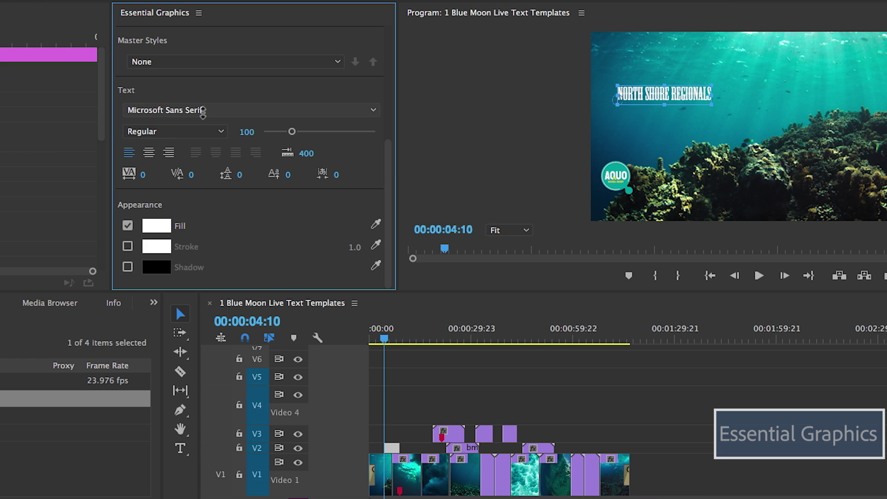
{"action": "scroll", "coordinate": [202, 113], "scroll_direction": "down", "scroll_amount": 1}
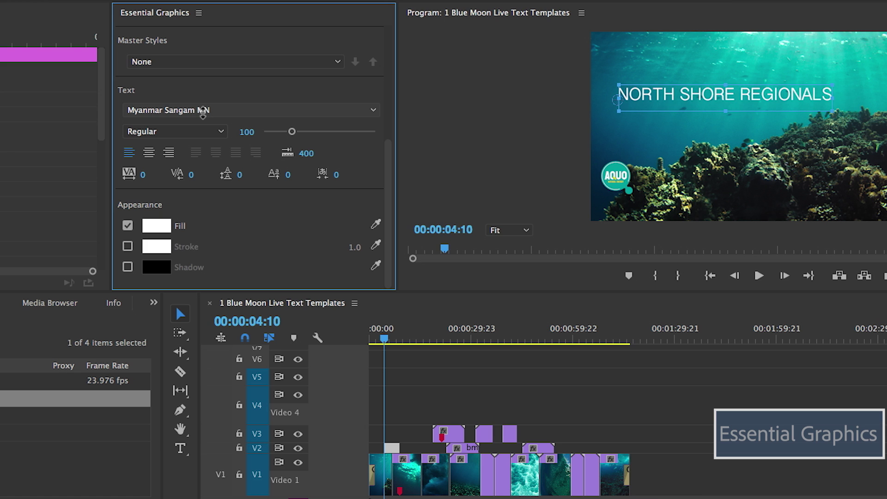
{"action": "scroll", "coordinate": [203, 112], "scroll_direction": "down", "scroll_amount": 2}
{"action": "scroll", "coordinate": [203, 112], "scroll_direction": "down", "scroll_amount": 1}
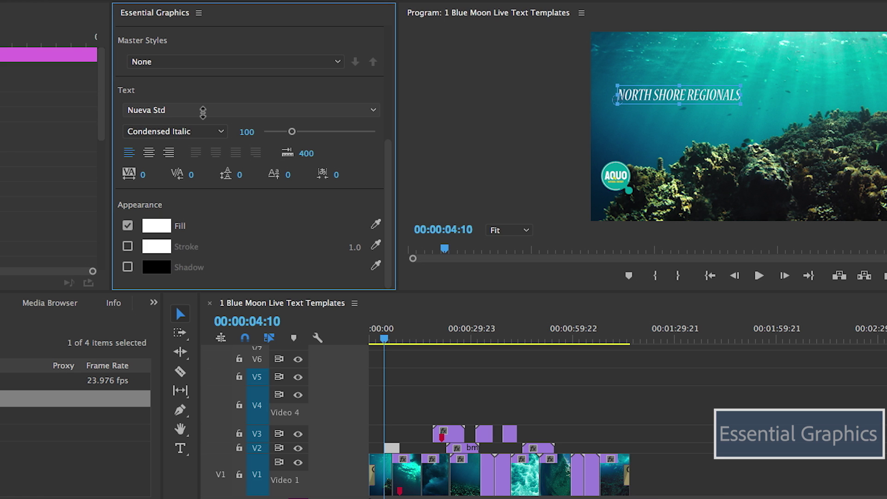
{"action": "scroll", "coordinate": [202, 112], "scroll_direction": "down", "scroll_amount": 3}
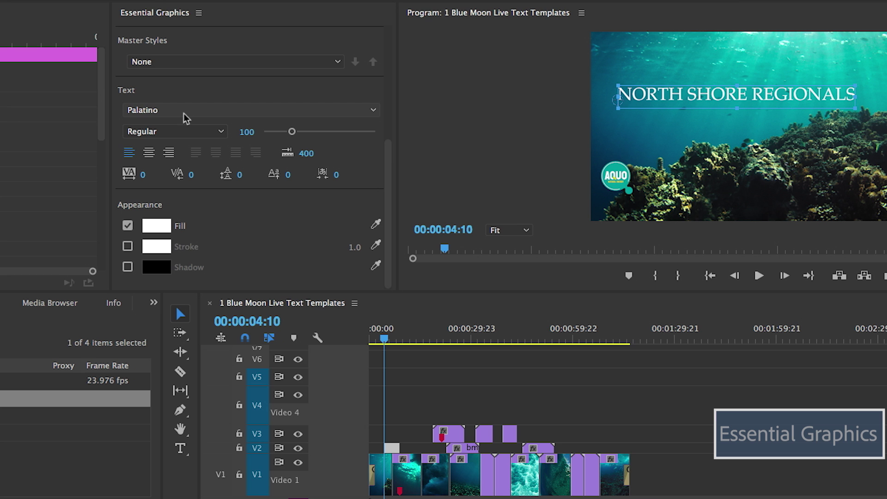
- Return the NORTH SHORE REGIONALS text to the Lucida Grande font
{"action": "left_click", "coordinate": [184, 113]}
{"action": "scroll", "coordinate": [171, 480], "scroll_direction": "down", "scroll_amount": 10}
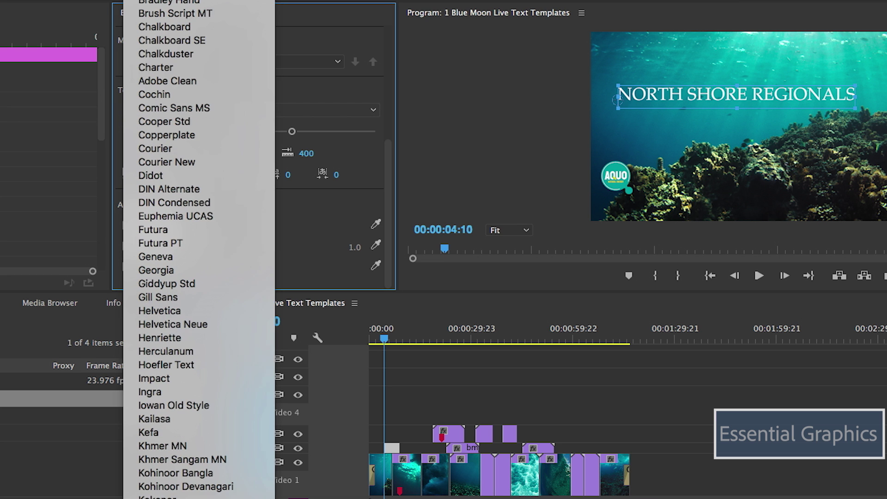
{"action": "left_click", "coordinate": [172, 310]}
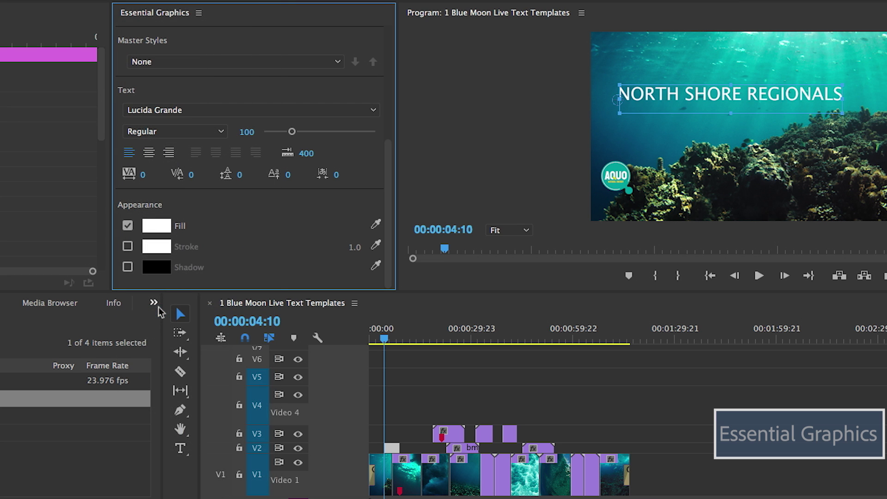
- Sample the yellow-green from the AQUO logo's small lettering as the title text's fill colour
{"action": "left_click", "coordinate": [376, 224]}
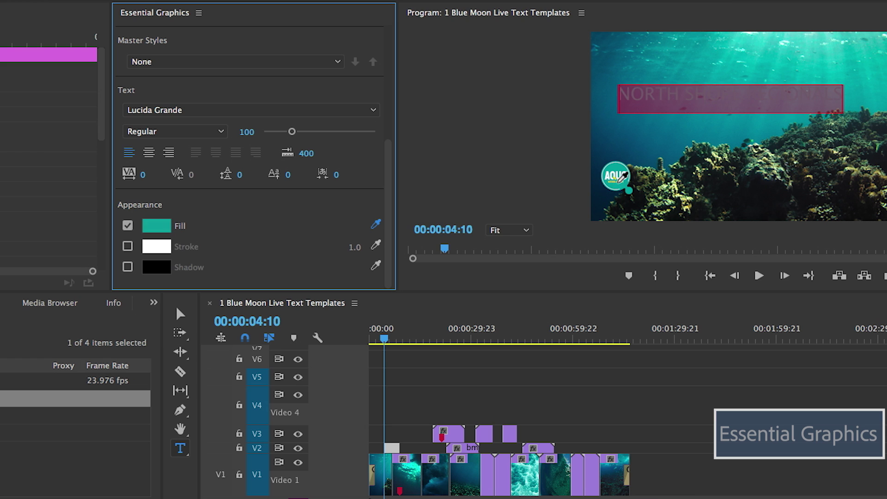
{"action": "left_click", "coordinate": [618, 180]}
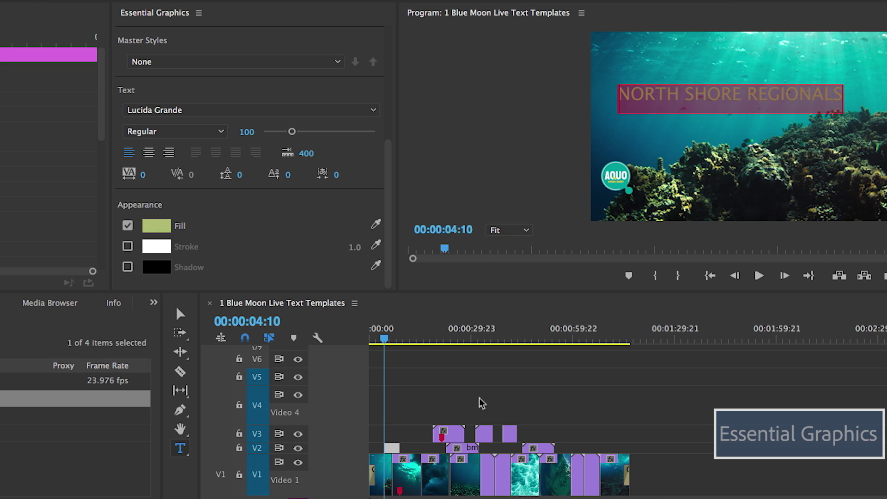
- Set the letters after each word's initial in NORTH SHORE REGIONALS to font size 65 for a small-caps look
{"action": "left_click_drag", "start_coordinate": [679, 94], "coordinate": [637, 98]}
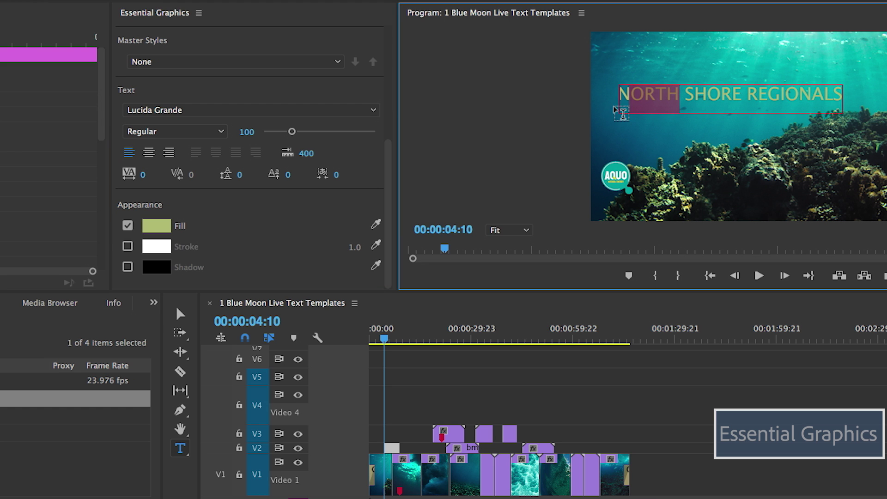
{"action": "mouse_move", "coordinate": [291, 132]}
{"action": "left_mouse_down"}
{"action": "mouse_move", "coordinate": [312, 131]}
{"action": "mouse_move", "coordinate": [285, 135]}
{"action": "left_mouse_up"}
{"action": "left_click", "coordinate": [247, 131]}
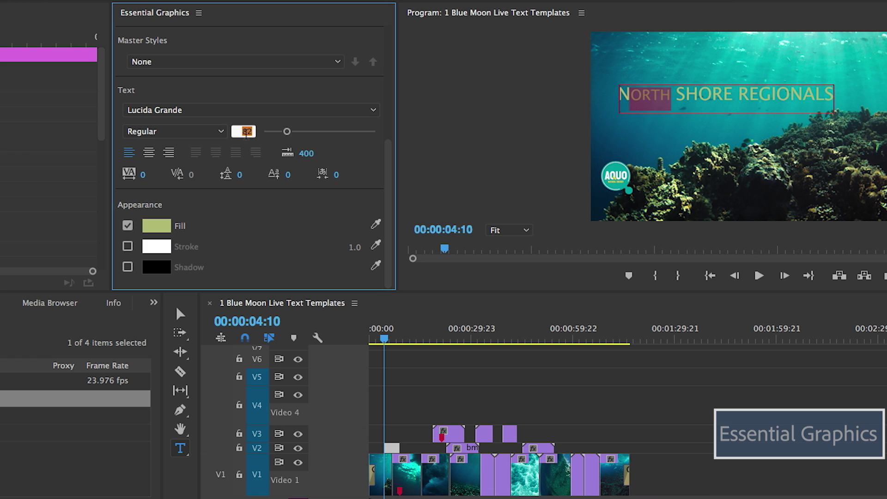
{"action": "type", "text": "65"}
{"action": "key", "text": "Return"}
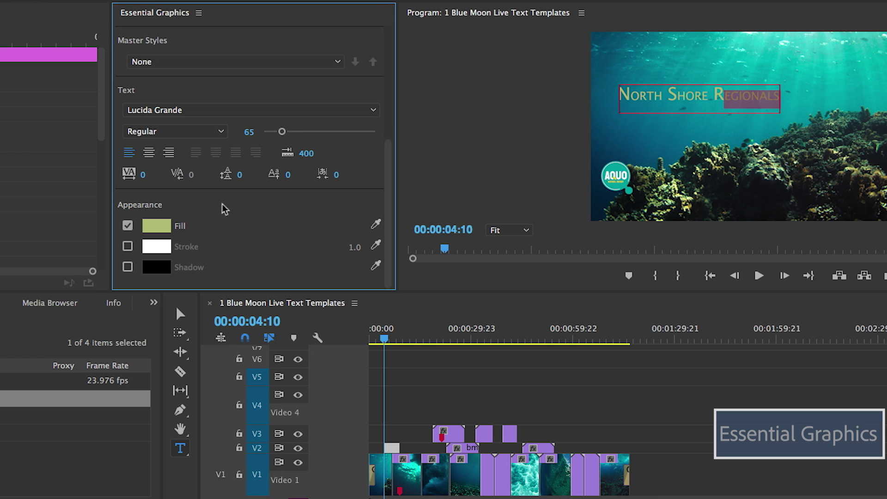
{"action": "key", "text": "Escape"}
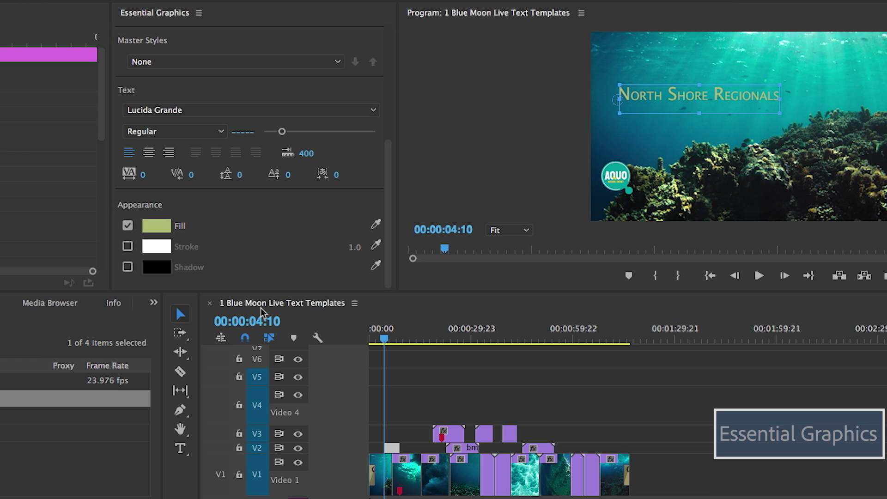
- Add a new text layer reading "2017" at about 414, 576, below the title
{"action": "left_click", "coordinate": [180, 448]}
{"action": "left_click", "coordinate": [665, 133]}
{"action": "type", "text": "2017"}
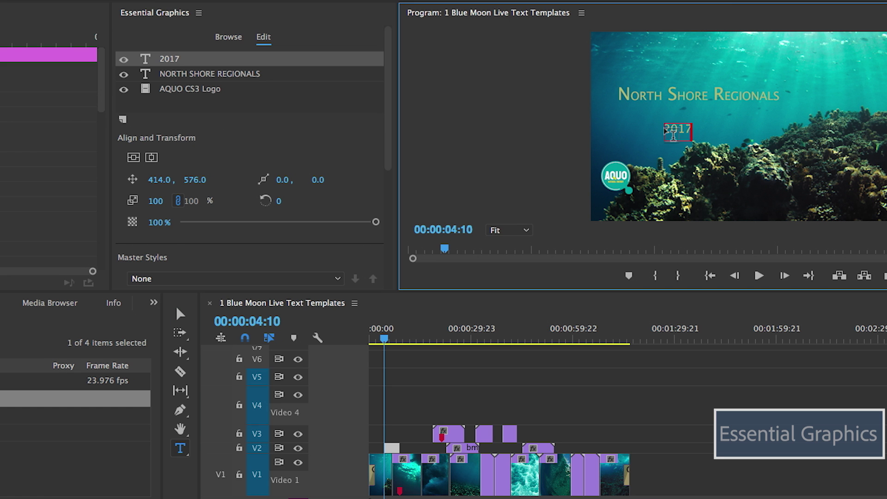
- Set the fill of all the "2017" text to white (FFFFFF) and finish editing the text
{"action": "key", "text": "ctrl+a"}
{"action": "scroll", "coordinate": [166, 229], "scroll_direction": "down", "scroll_amount": 8}
{"action": "left_click", "coordinate": [167, 228]}
{"action": "left_click", "coordinate": [328, 91]}
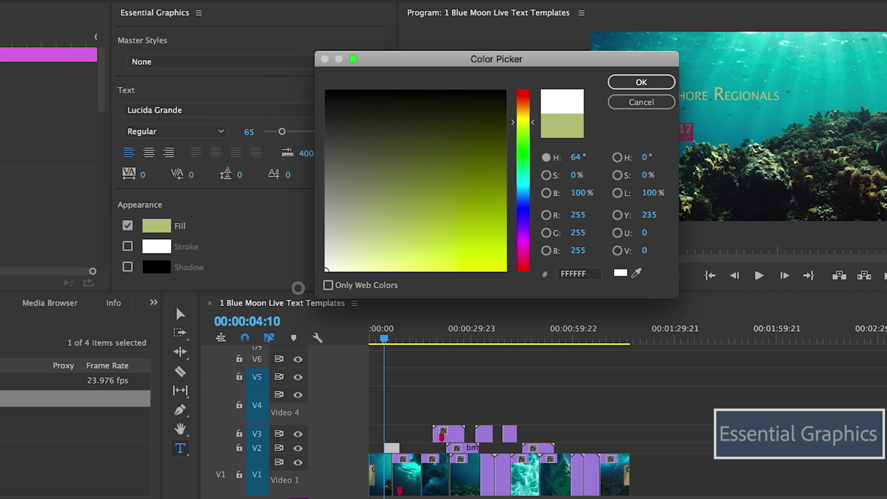
{"action": "left_click", "coordinate": [640, 81]}
{"action": "key", "text": "Escape"}
- Place "2017" under the end of the word Regionals and move the logo up to the start of the title, about 146, 349
{"action": "left_click_drag", "start_coordinate": [675, 135], "coordinate": [759, 116]}
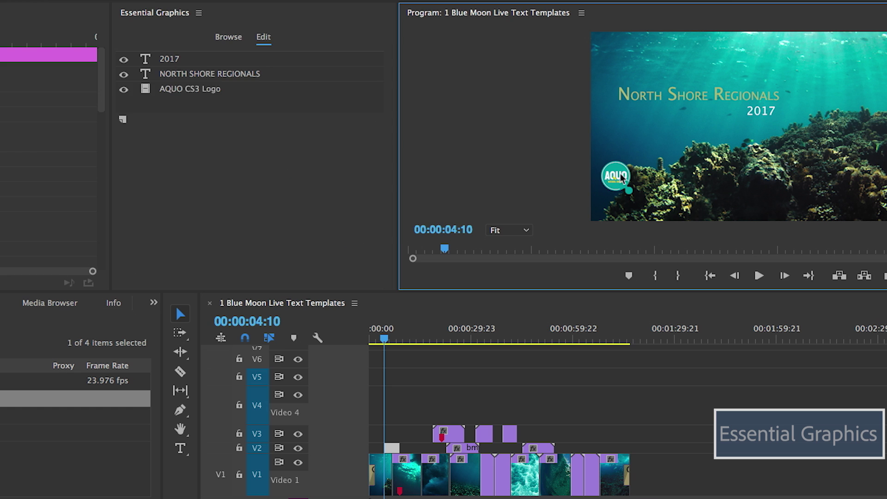
{"action": "left_click_drag", "start_coordinate": [611, 188], "coordinate": [610, 110]}
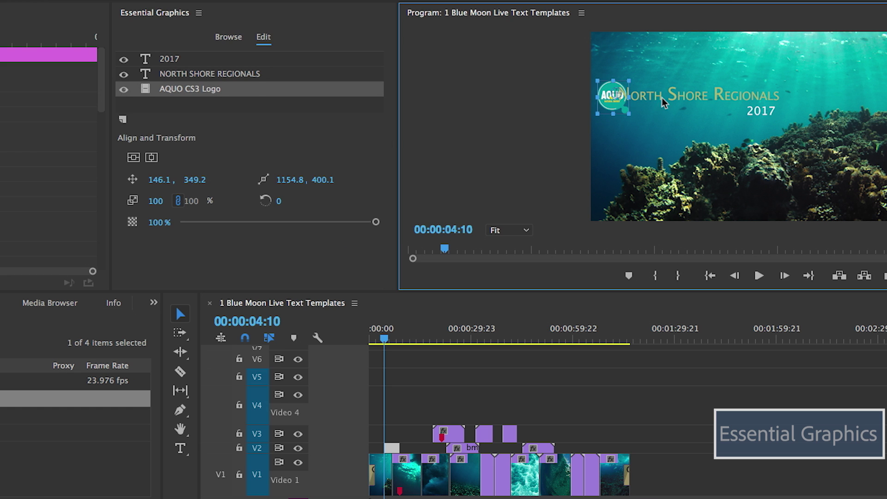
- Shift the NORTH SHORE REGIONALS title and "2017" to the right so they clear the logo
{"action": "left_click_drag", "start_coordinate": [665, 99], "coordinate": [672, 95]}
{"action": "left_click_drag", "start_coordinate": [760, 113], "coordinate": [773, 109]}
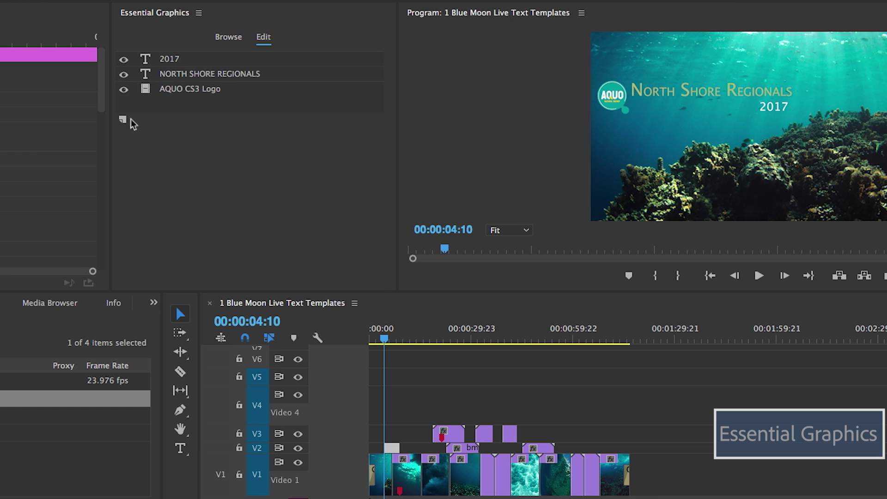
- Add a rectangle shape at about 14, 216 and stretch it to cover the logo, title and year
{"action": "left_click", "coordinate": [125, 121]}
{"action": "left_click", "coordinate": [123, 120]}
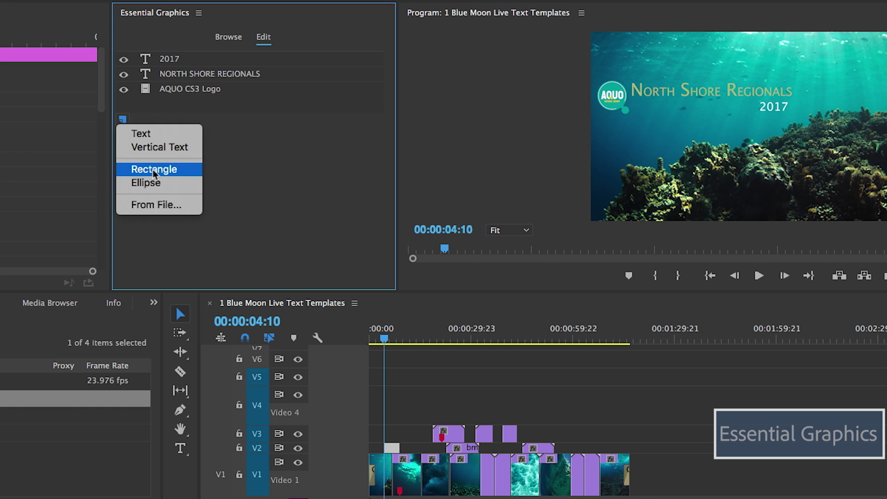
{"action": "left_click", "coordinate": [148, 169]}
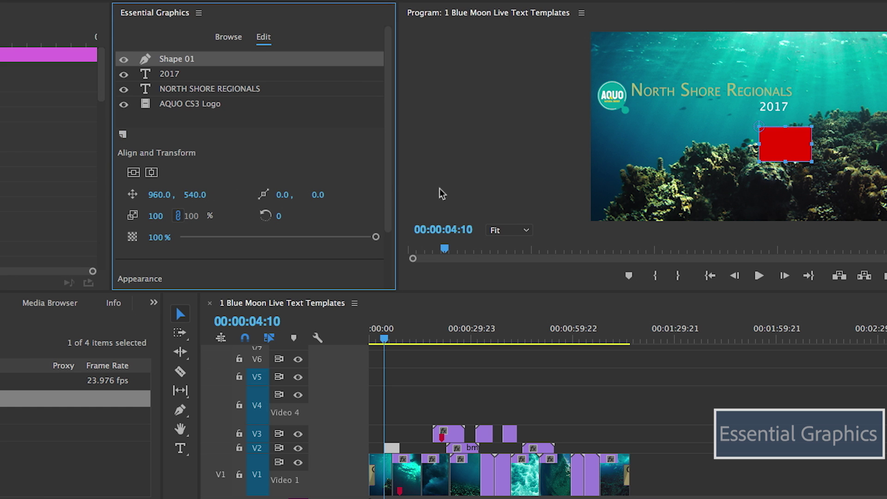
{"action": "left_click_drag", "start_coordinate": [770, 144], "coordinate": [781, 114]}
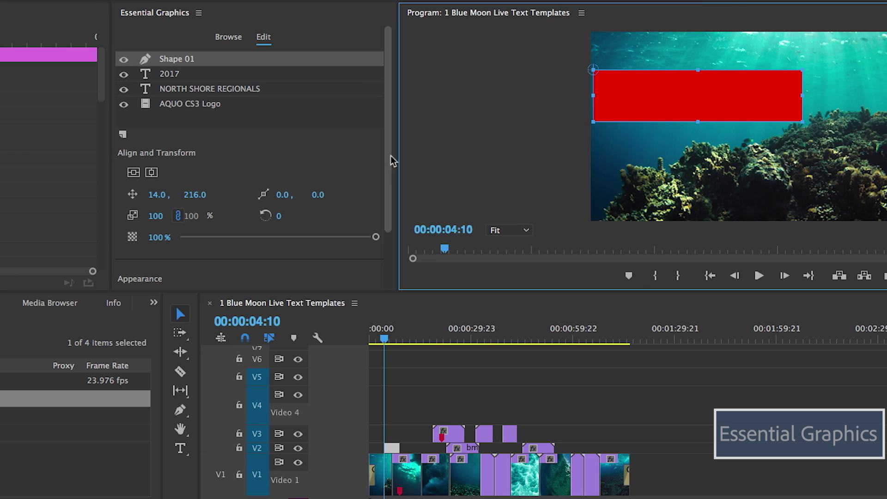
- Set the rectangle's fill to white and its opacity to about 13%
{"action": "scroll", "coordinate": [389, 160], "scroll_direction": "down", "scroll_amount": 3}
{"action": "left_click", "coordinate": [156, 227]}
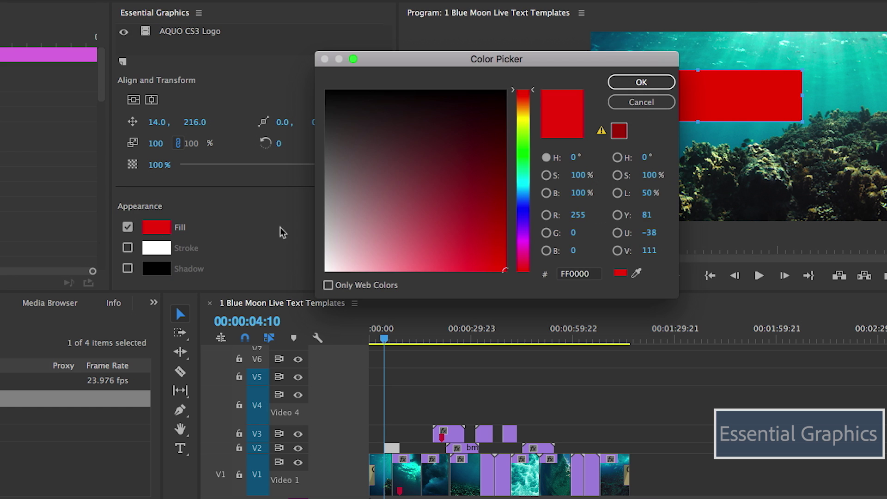
{"action": "left_click", "coordinate": [641, 82]}
{"action": "left_click_drag", "start_coordinate": [279, 171], "coordinate": [204, 171]}
- Enable the rectangle's stroke in teal (007D97) with a width of 6
{"action": "left_click", "coordinate": [128, 248]}
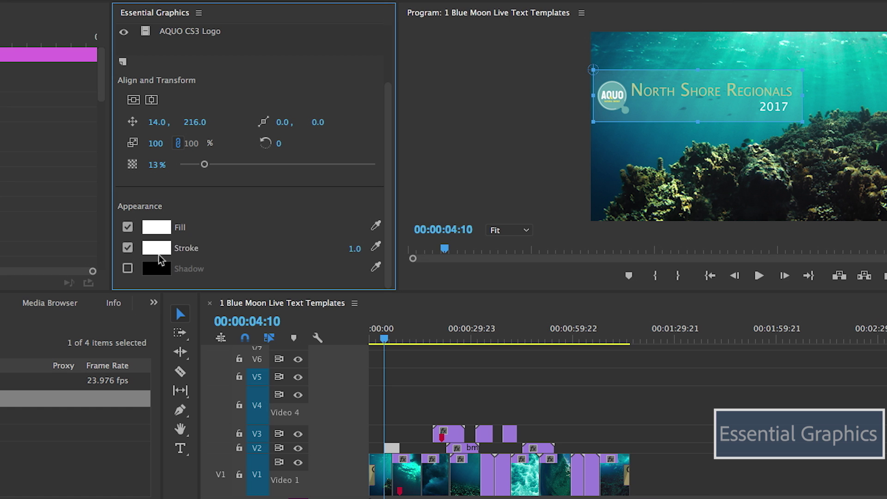
{"action": "left_click", "coordinate": [156, 248]}
{"action": "left_click_drag", "start_coordinate": [390, 119], "coordinate": [505, 199]}
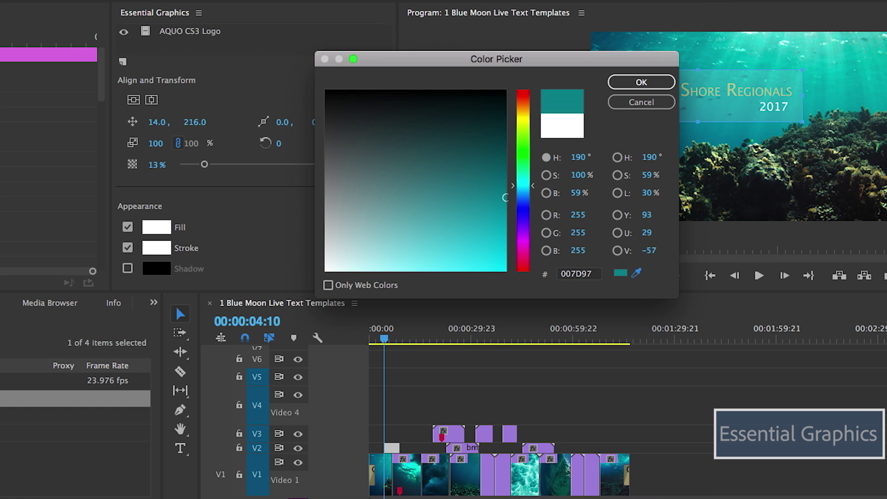
{"action": "left_click", "coordinate": [657, 85]}
{"action": "scroll", "coordinate": [391, 81], "scroll_direction": "up", "scroll_amount": 3}
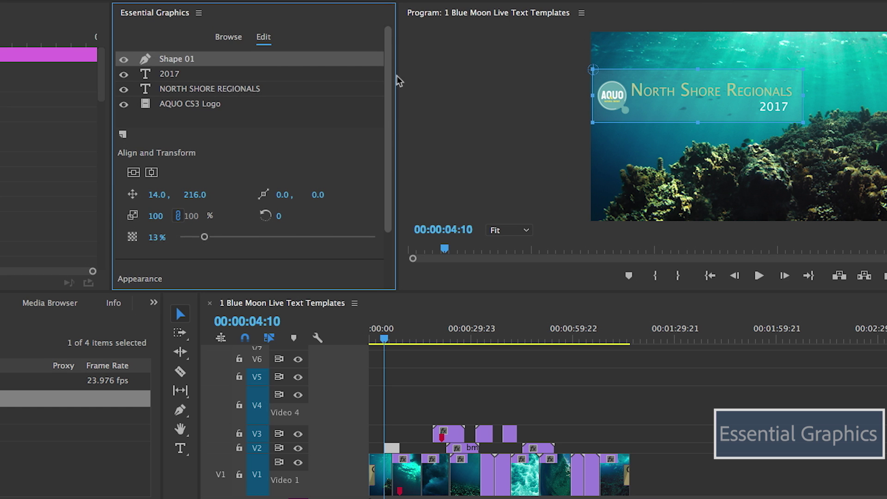
- Move the rectangle layer below the logo layer and rename it BG
{"action": "left_click_drag", "start_coordinate": [192, 61], "coordinate": [182, 109]}
{"action": "right_click", "coordinate": [181, 110]}
{"action": "left_click", "coordinate": [196, 119]}
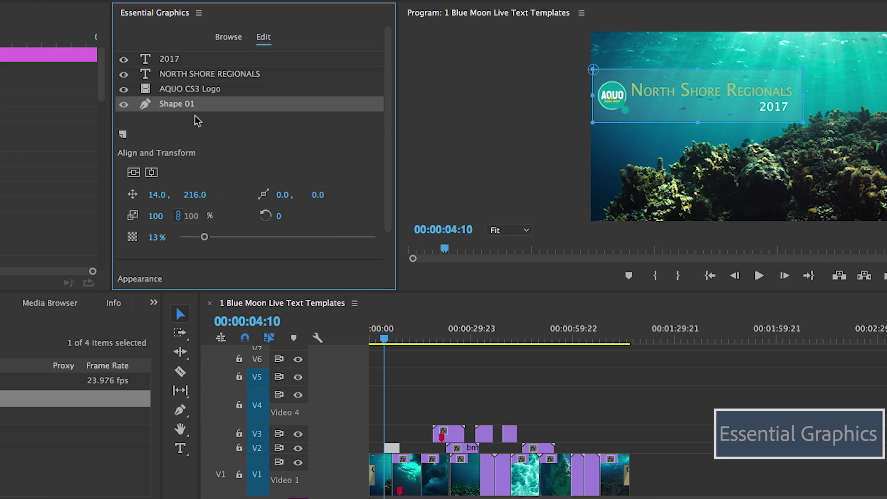
{"action": "type", "text": "BG"}
{"action": "key", "text": "Return"}
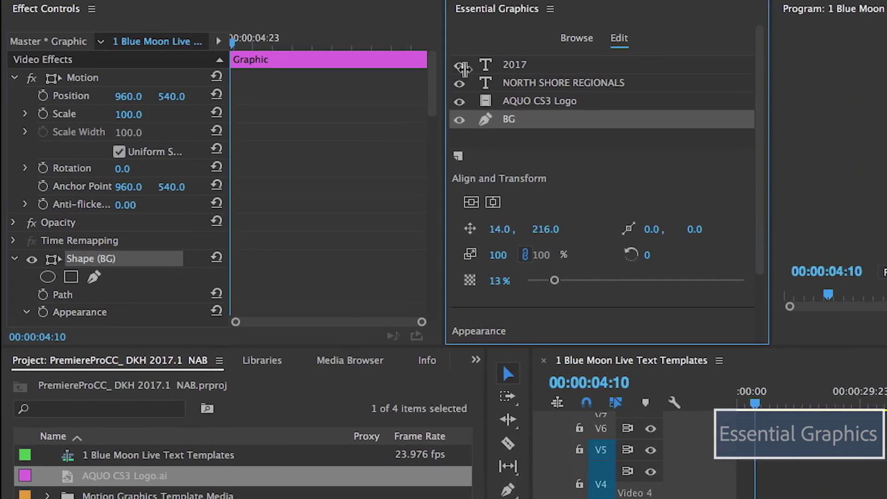
- Expand the BG shape's transform properties in Effect Controls, set its opacity to 0% and start keyframing opacity at 00:00:04:10
{"action": "left_click_drag", "start_coordinate": [463, 68], "coordinate": [536, 72]}
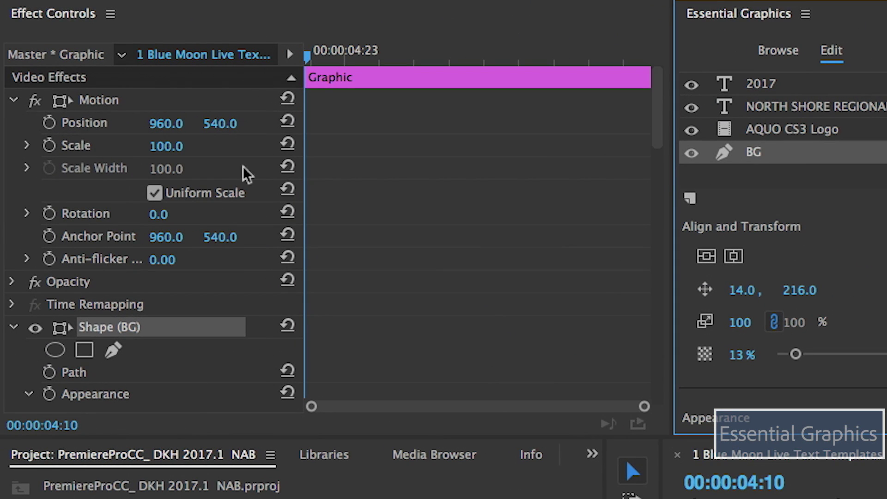
{"action": "mouse_move", "coordinate": [663, 110]}
{"action": "left_mouse_down"}
{"action": "mouse_move", "coordinate": [665, 172]}
{"action": "mouse_move", "coordinate": [681, 199]}
{"action": "mouse_move", "coordinate": [675, 249]}
{"action": "mouse_move", "coordinate": [686, 319]}
{"action": "mouse_move", "coordinate": [658, 97]}
{"action": "left_mouse_up"}
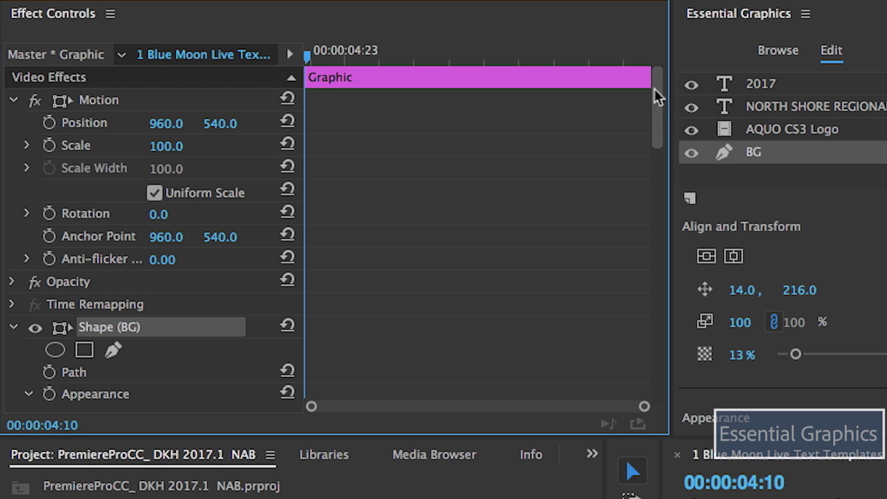
{"action": "left_click", "coordinate": [660, 113]}
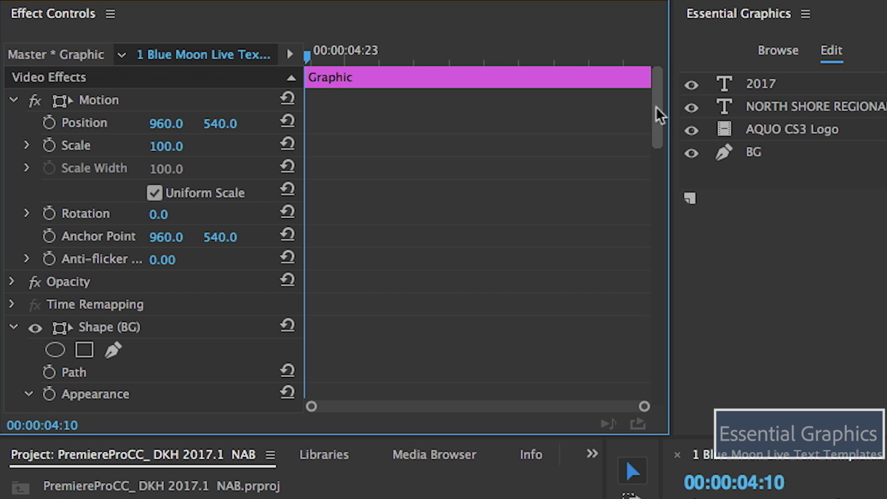
{"action": "left_click_drag", "start_coordinate": [660, 113], "coordinate": [654, 169]}
{"action": "left_click_drag", "start_coordinate": [650, 165], "coordinate": [649, 165]}
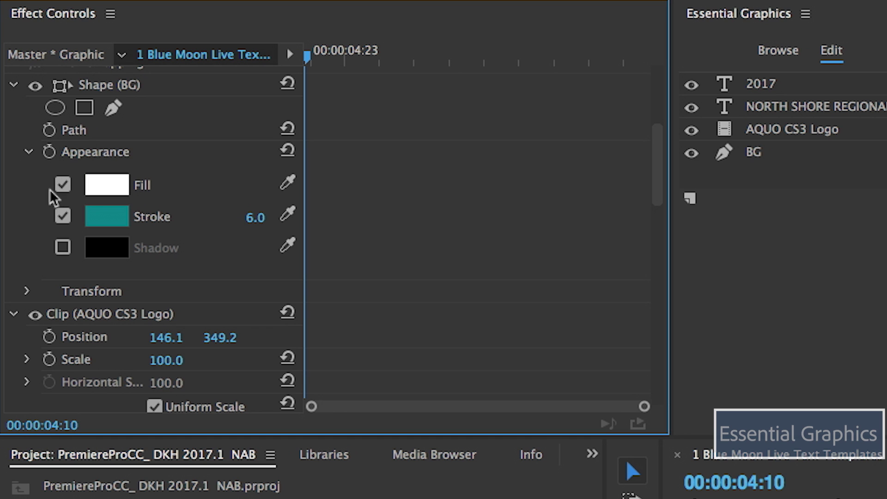
{"action": "left_click", "coordinate": [27, 292]}
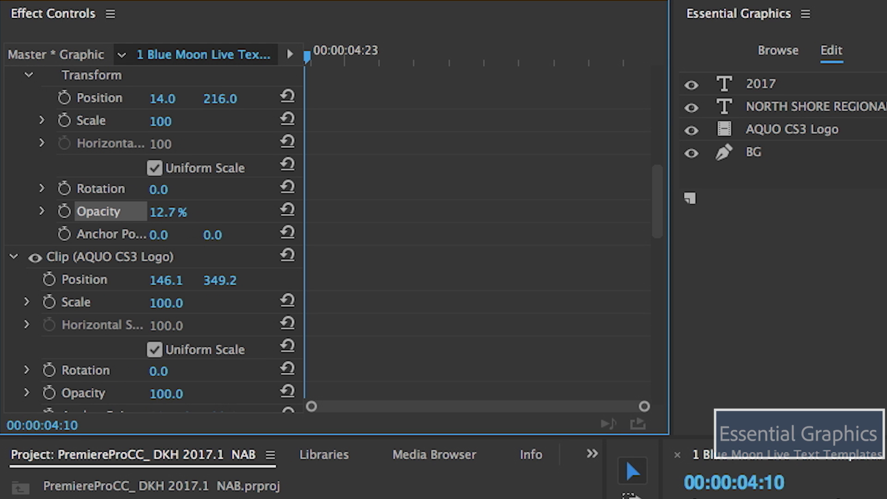
{"action": "left_click_drag", "start_coordinate": [178, 213], "coordinate": [160, 212]}
{"action": "left_click", "coordinate": [64, 211]}
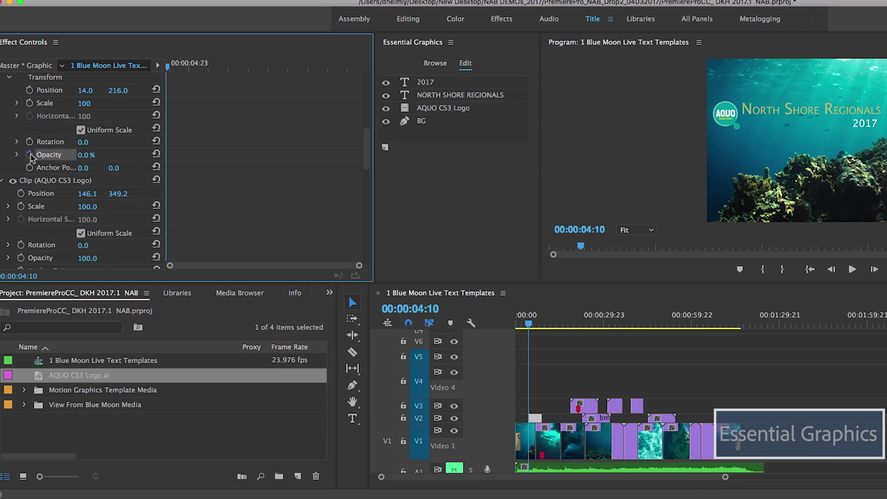
{"action": "left_click", "coordinate": [30, 155]}
- Keyframe the BG shape's opacity at 15% at 00:00:04:15, five frames after the first keyframe, and play back the fade-in
{"action": "key", "text": "Right"}
{"action": "key", "text": "Right"}
{"action": "key", "text": "Right"}
{"action": "key", "text": "Right"}
{"action": "key", "text": "Right"}
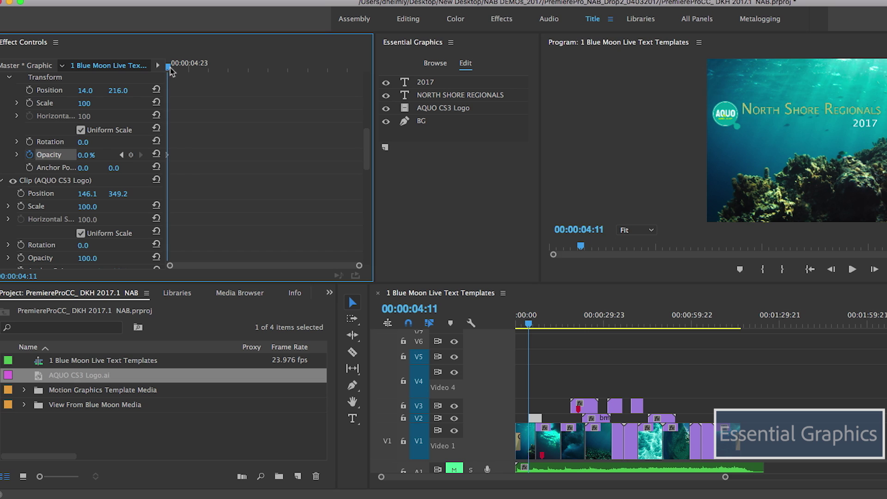
{"action": "left_click", "coordinate": [88, 155]}
{"action": "type", "text": "1"}
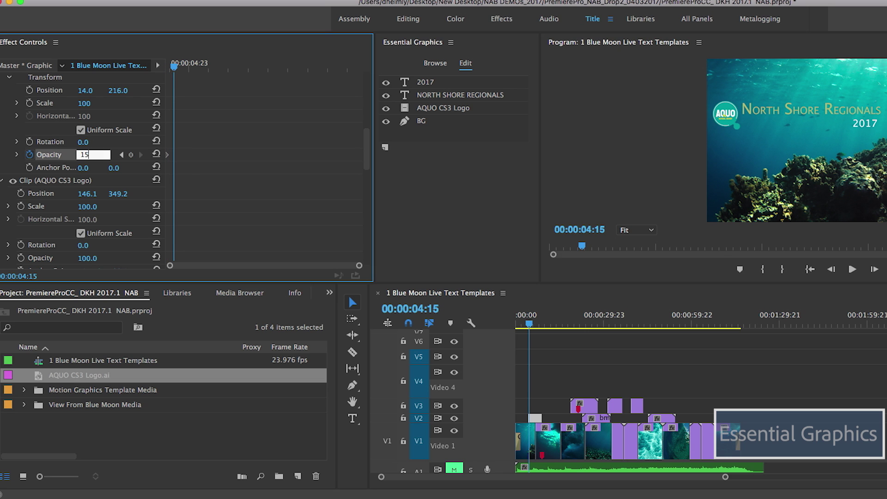
{"action": "type", "text": "5"}
{"action": "key", "text": "Return"}
{"action": "key", "text": "space"}
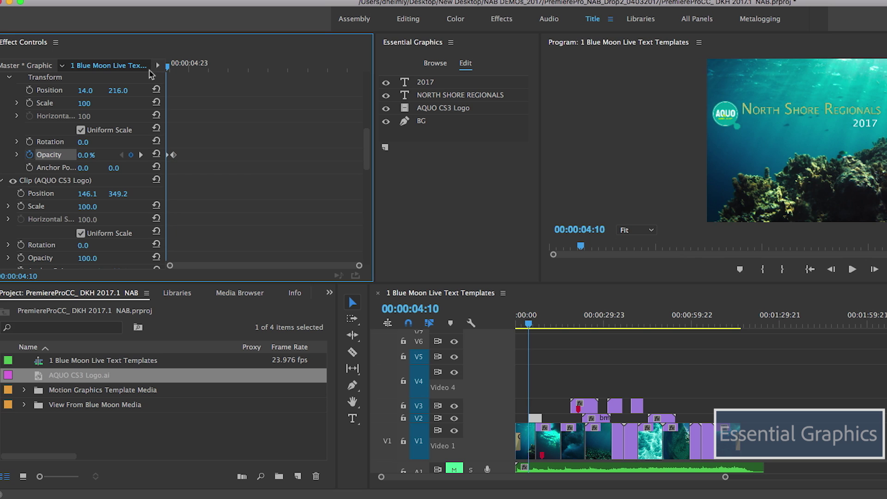
{"action": "key", "text": "space"}
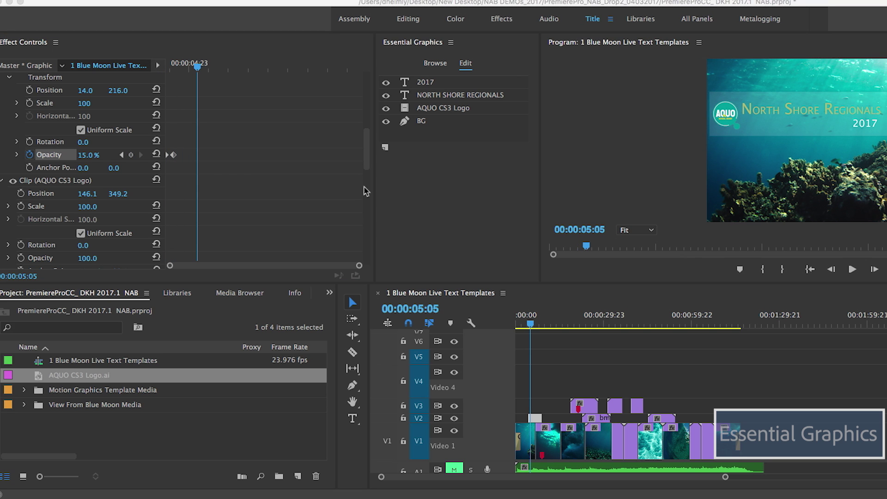
- Examine the keyframed transform properties of the text and logo layers in the fully animated title graphic
{"action": "left_click", "coordinate": [366, 153]}
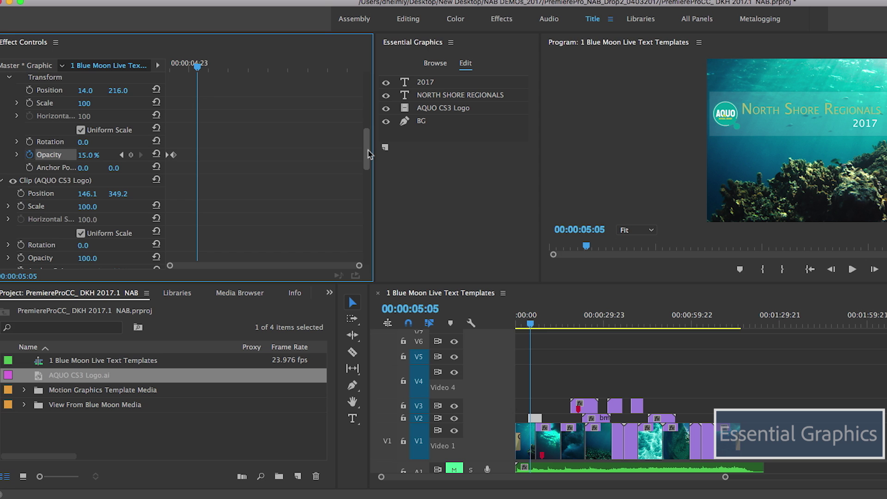
{"action": "left_click_drag", "start_coordinate": [369, 154], "coordinate": [370, 176]}
{"action": "left_click_drag", "start_coordinate": [370, 176], "coordinate": [369, 182]}
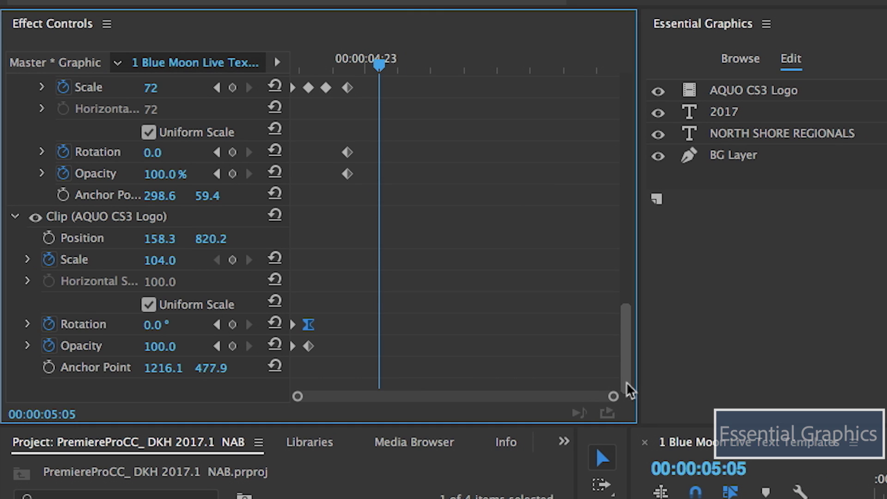
{"action": "left_click_drag", "start_coordinate": [626, 384], "coordinate": [630, 236]}
{"action": "left_click", "coordinate": [447, 65]}
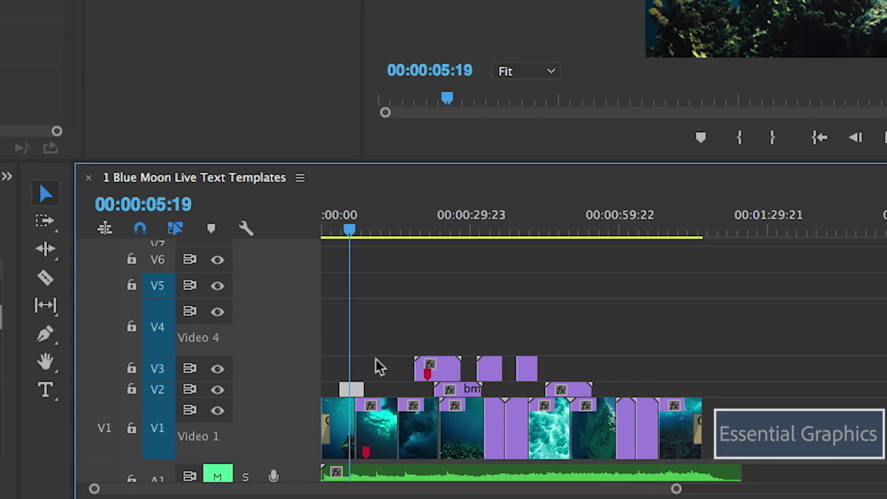
- Export the title graphic clip as a Motion Graphics template named "AQUO Open" to the Desktop on the local drive
{"action": "right_click", "coordinate": [358, 394]}
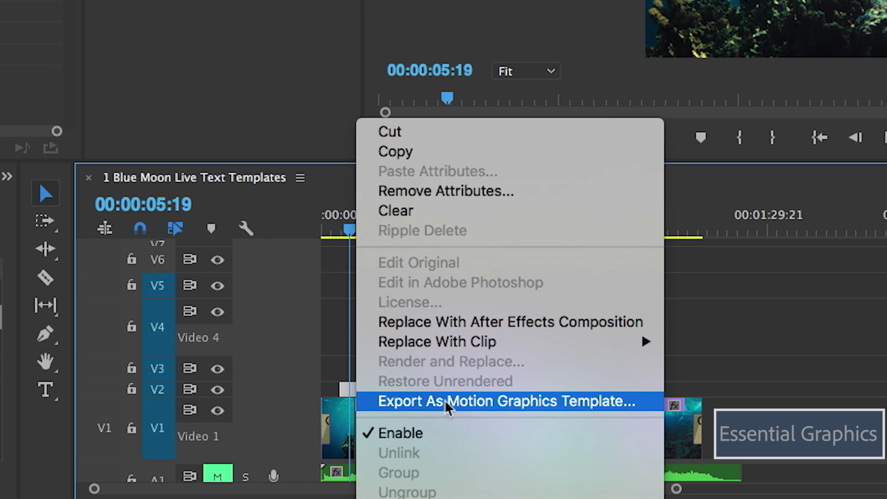
{"action": "left_click", "coordinate": [445, 400]}
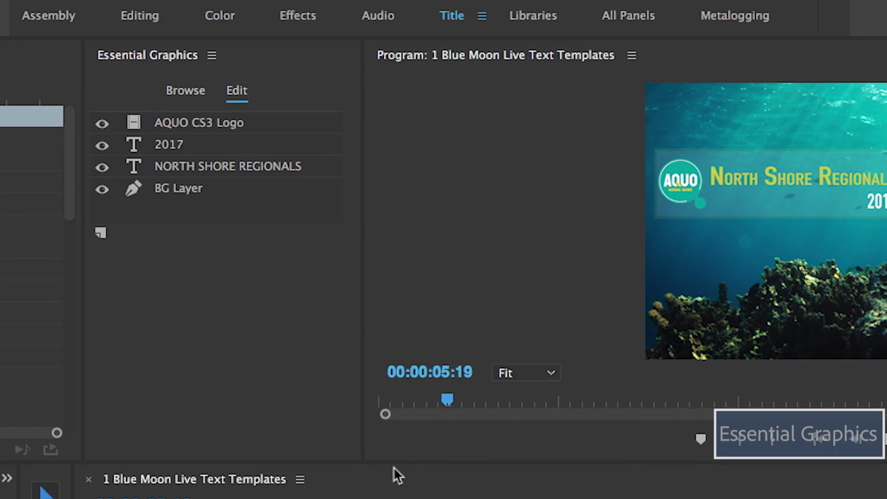
{"action": "type", "text": "AQUO Open"}
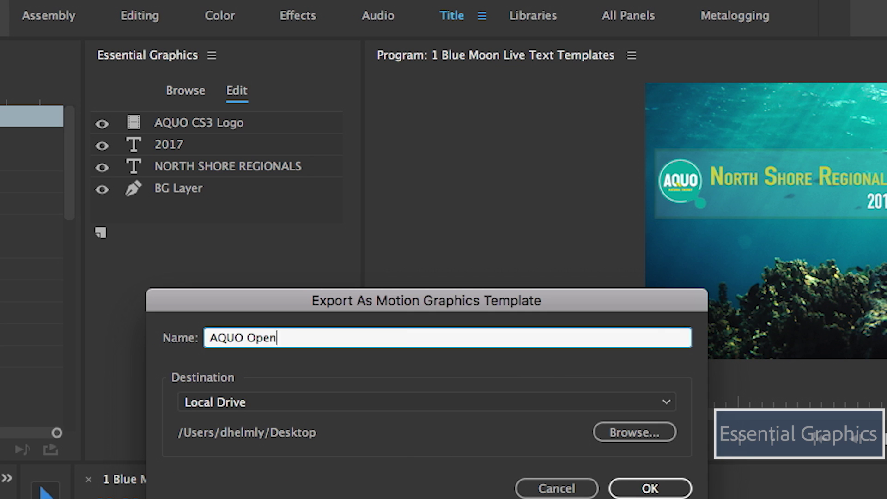
{"action": "key", "text": "Return"}
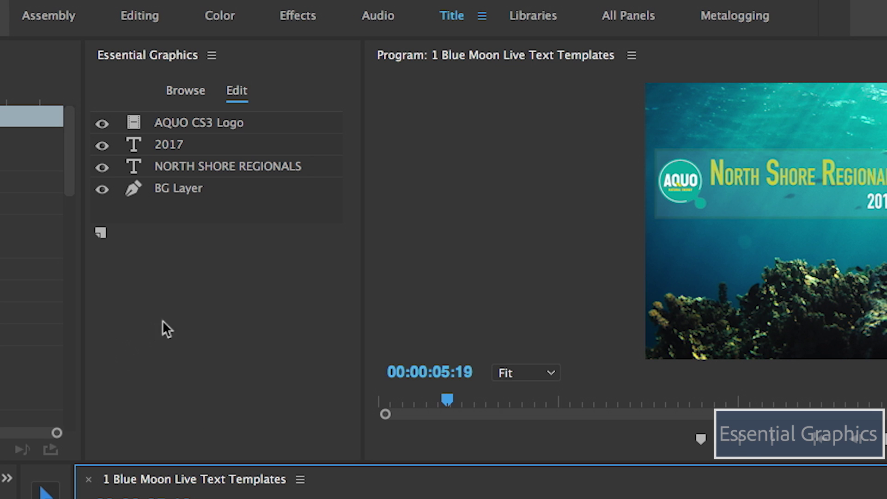
- Import the AQUO Opener.mogrt template from the Desktop into the Essential Graphics template library
{"action": "left_click", "coordinate": [189, 92]}
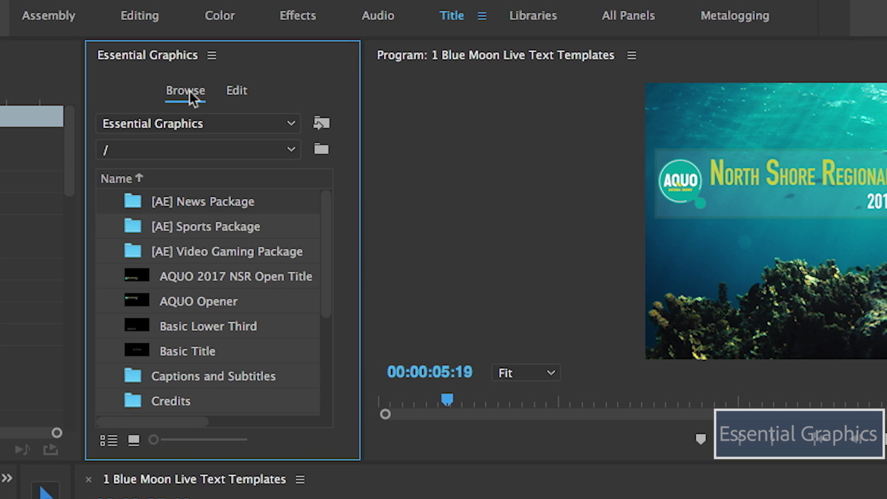
{"action": "left_click", "coordinate": [324, 121]}
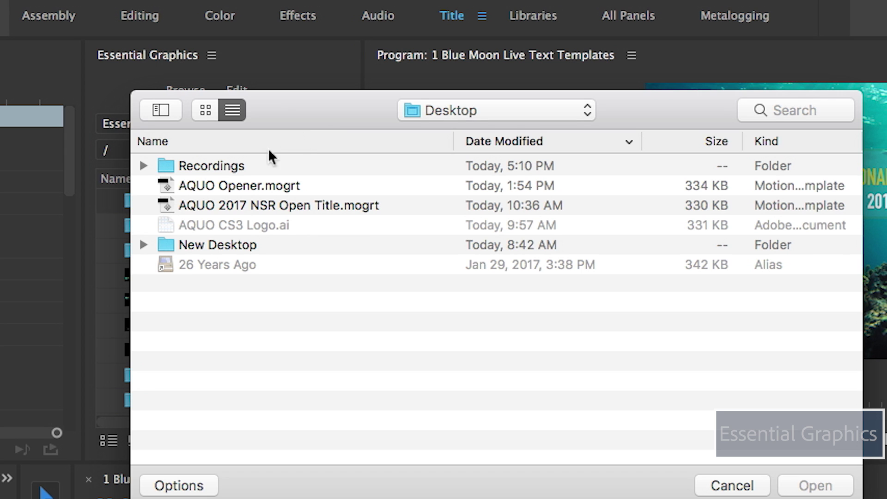
{"action": "double_click", "coordinate": [282, 187]}
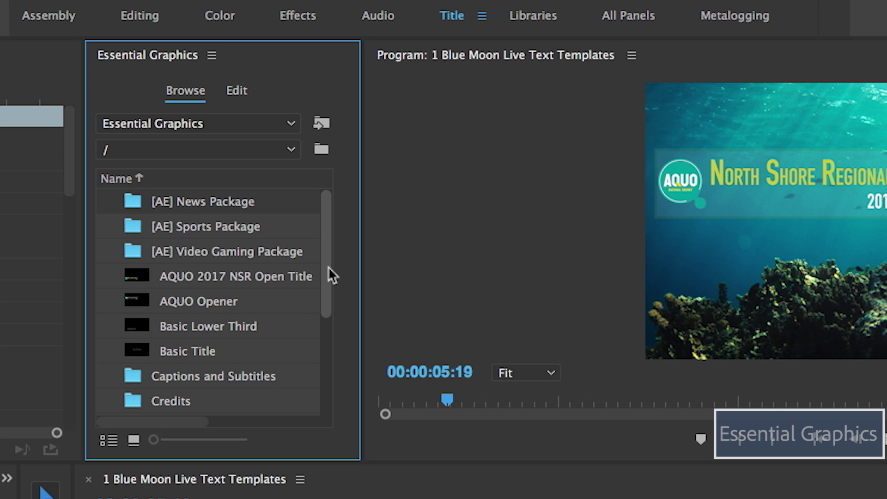
- Add the Modern Broadcast Caption template from the Captions and Subtitles folder to the sequence at about 00:01:11:09
{"action": "left_click_drag", "start_coordinate": [328, 267], "coordinate": [328, 326]}
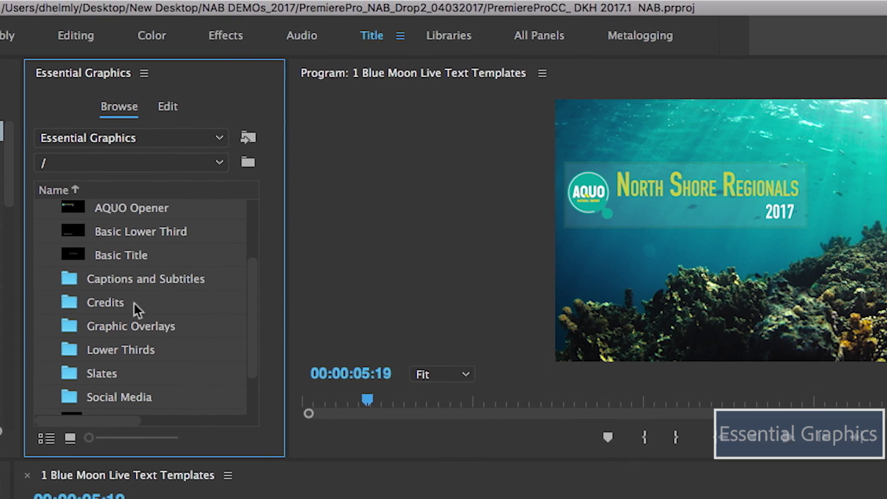
{"action": "double_click", "coordinate": [46, 283]}
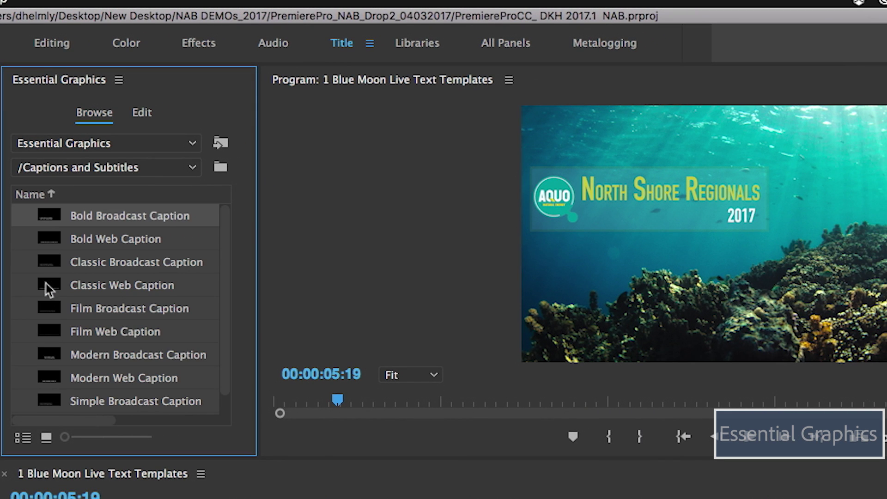
{"action": "left_click_drag", "start_coordinate": [49, 354], "coordinate": [571, 498]}
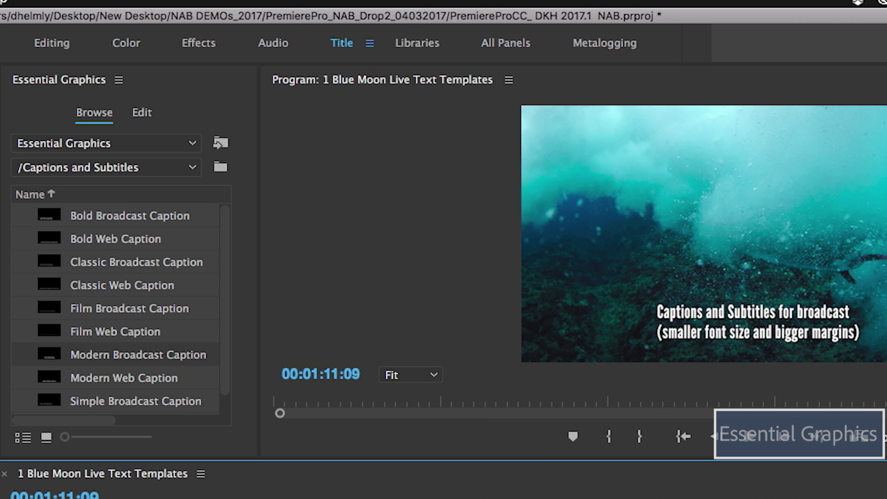
- Add the News Intro template from the [AE] News Package folder to the sequence and review a news title's editable text and color properties
{"action": "left_click", "coordinate": [138, 167]}
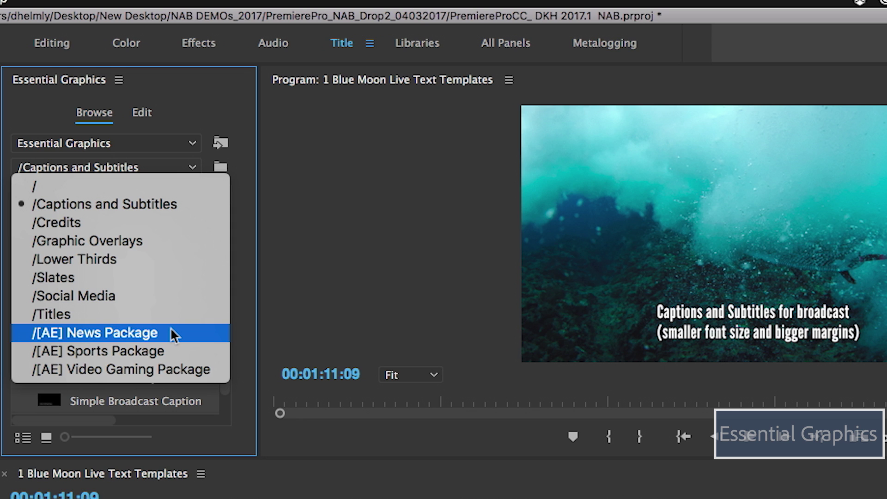
{"action": "left_click", "coordinate": [170, 328]}
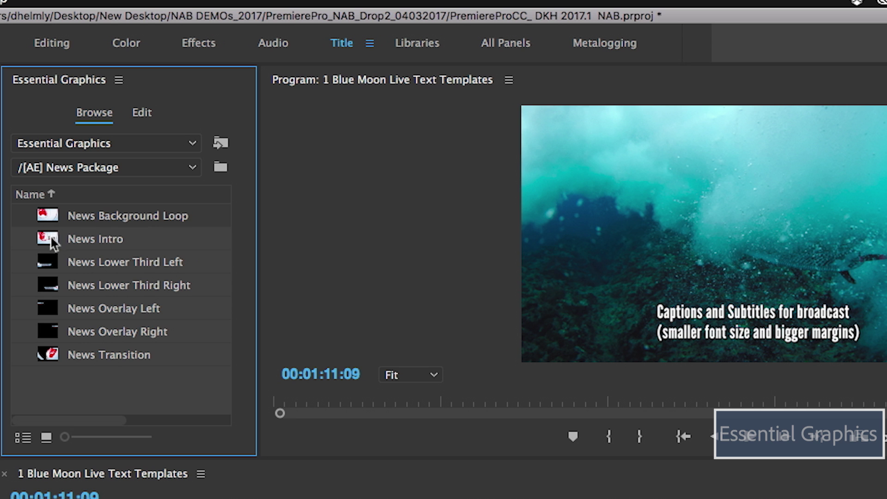
{"action": "left_click_drag", "start_coordinate": [51, 237], "coordinate": [277, 498]}
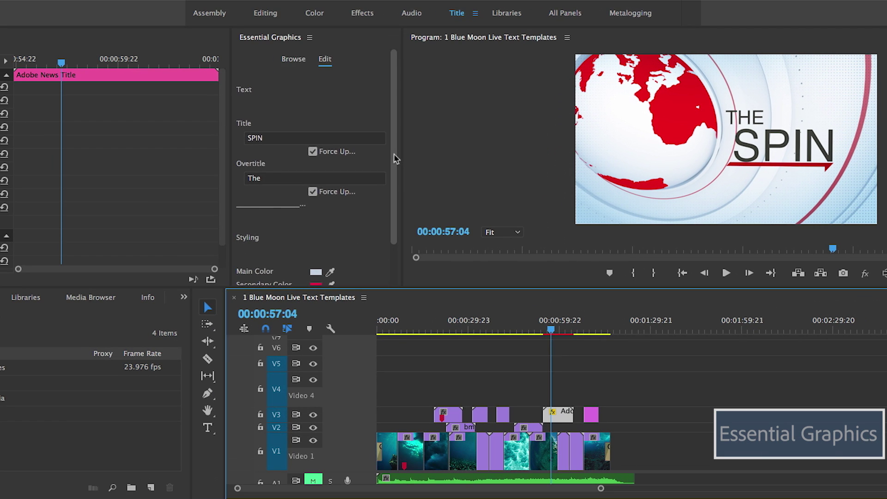
{"action": "scroll", "coordinate": [400, 203], "scroll_direction": "down", "scroll_amount": 2}
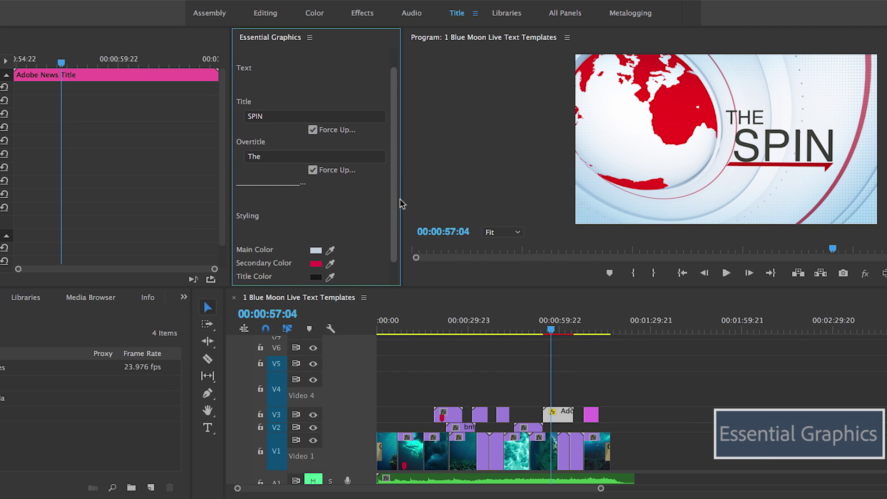
{"action": "scroll", "coordinate": [400, 203], "scroll_direction": "down", "scroll_amount": 1}
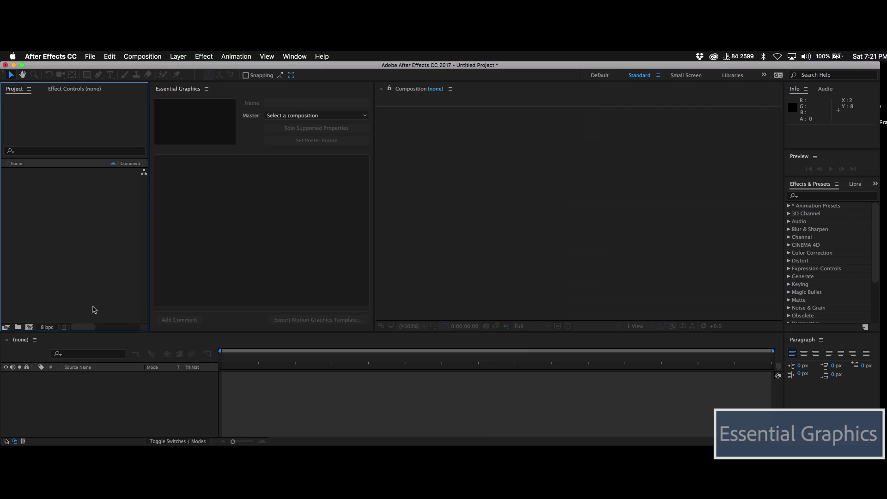
- In After Effects, create a 1920 x 1080, 29.97 fps composition and add a text layer reading "Title Text"
{"action": "left_click", "coordinate": [29, 327]}
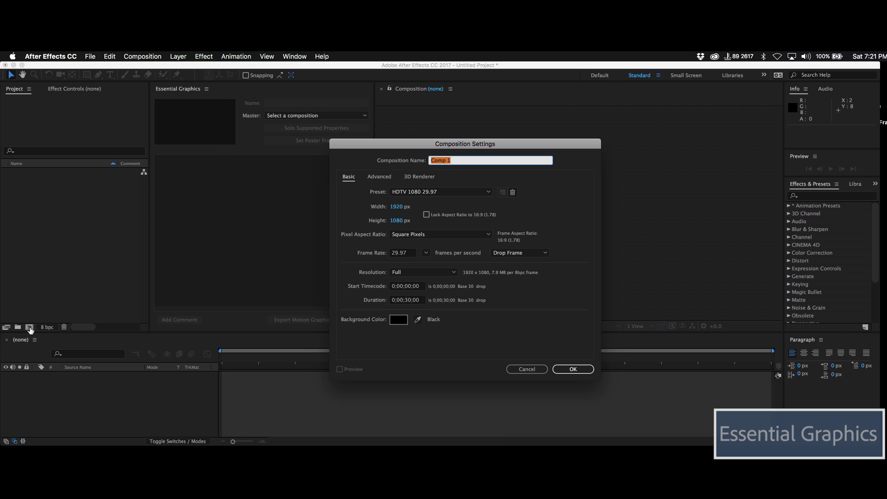
{"action": "left_click", "coordinate": [572, 369]}
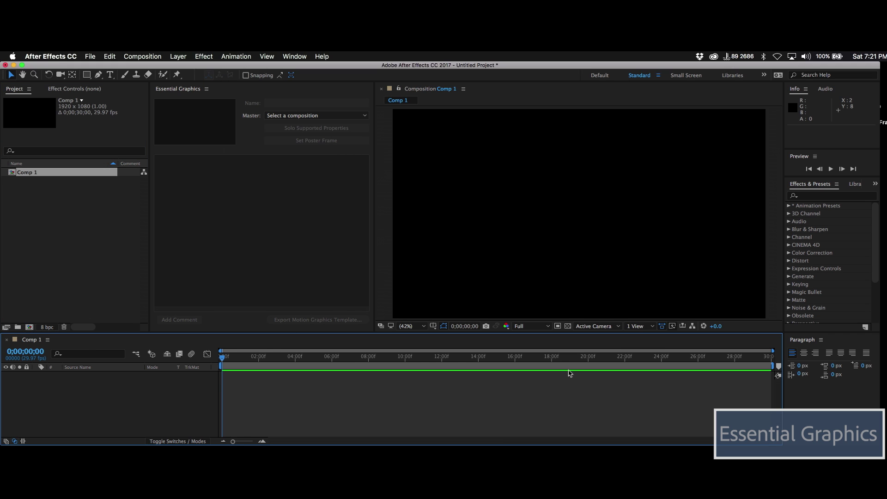
{"action": "left_click", "coordinate": [110, 75]}
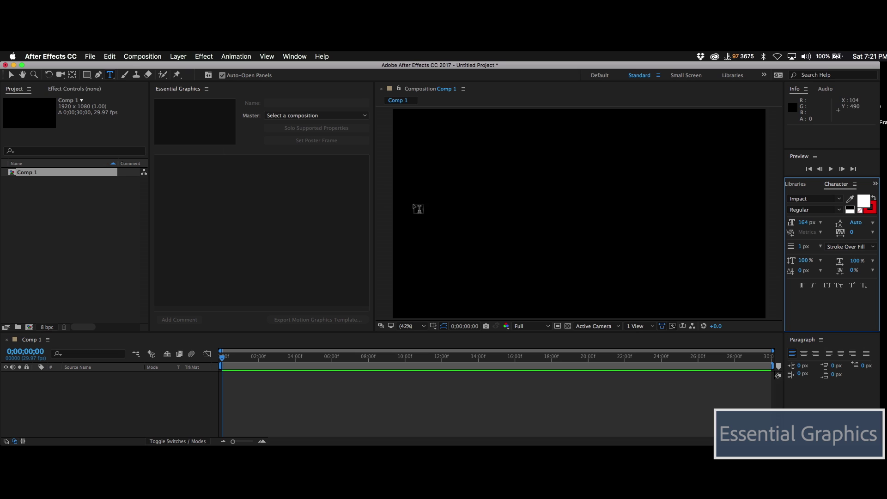
{"action": "left_click", "coordinate": [414, 203]}
{"action": "type", "text": "Title Text"}
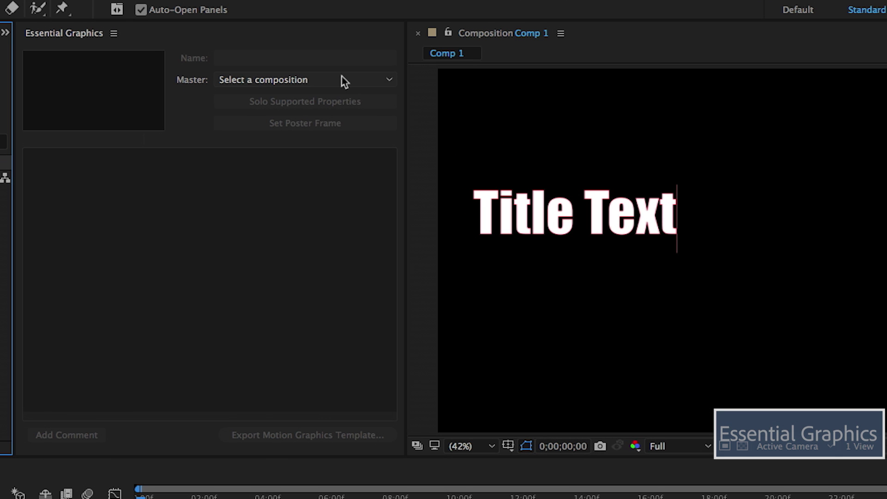
- Set Comp 1 as the template's master composition and expose the title layer's Source Text property as an editable control
{"action": "left_click", "coordinate": [338, 114]}
{"action": "left_click", "coordinate": [280, 119]}
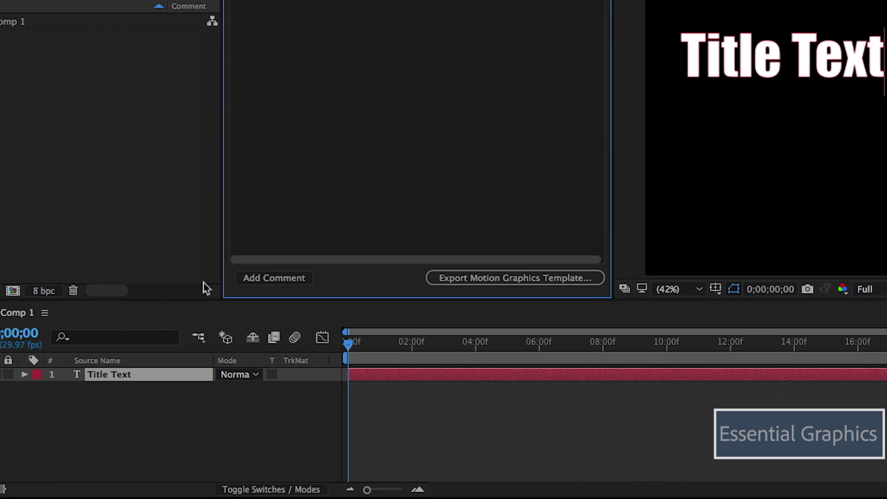
{"action": "left_click", "coordinate": [25, 375]}
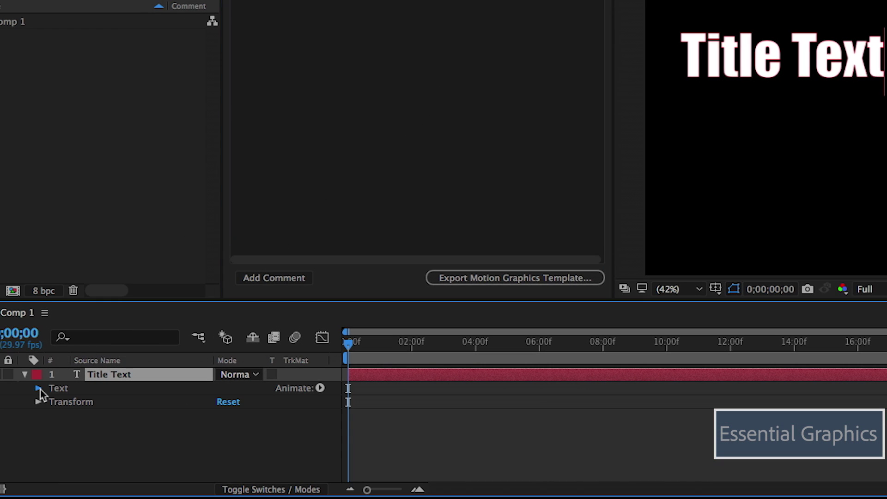
{"action": "left_click", "coordinate": [39, 388]}
{"action": "left_click", "coordinate": [95, 406]}
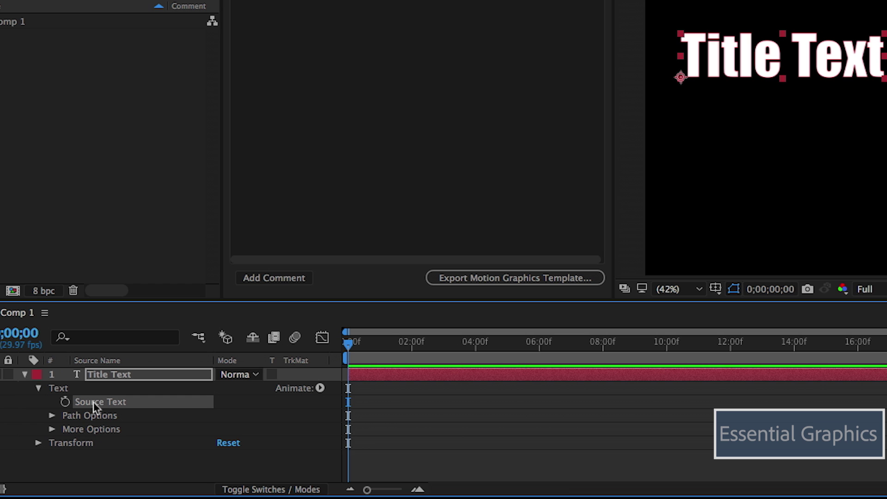
{"action": "left_click_drag", "start_coordinate": [94, 406], "coordinate": [300, 74]}
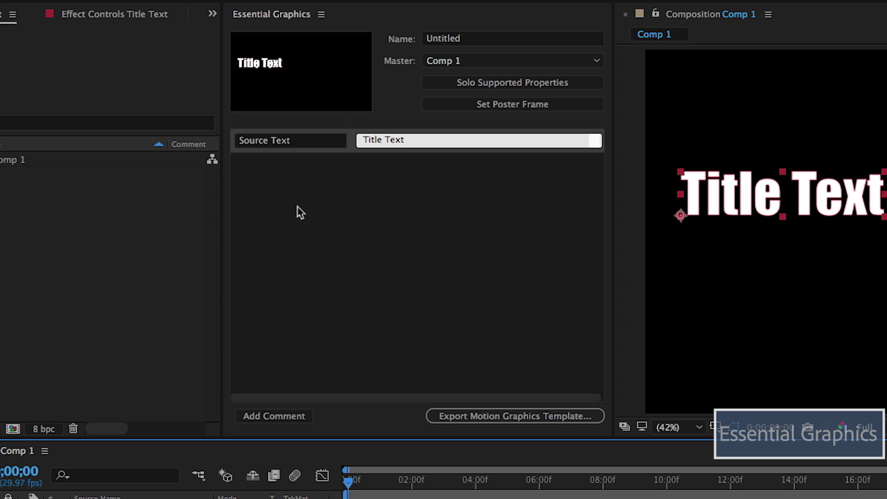
- Add a Skew text animator to the title layer and expose its Skew property in the template
{"action": "left_click", "coordinate": [320, 498]}
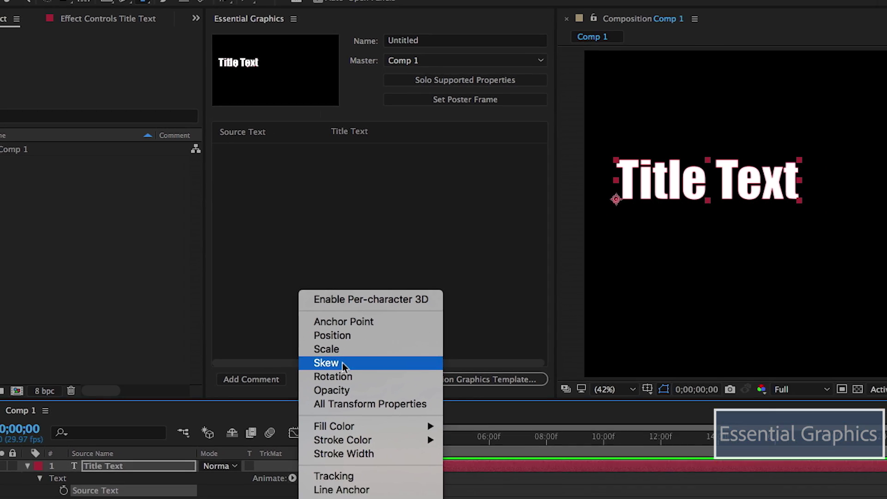
{"action": "left_click", "coordinate": [343, 362]}
{"action": "left_click_drag", "start_coordinate": [94, 461], "coordinate": [256, 165]}
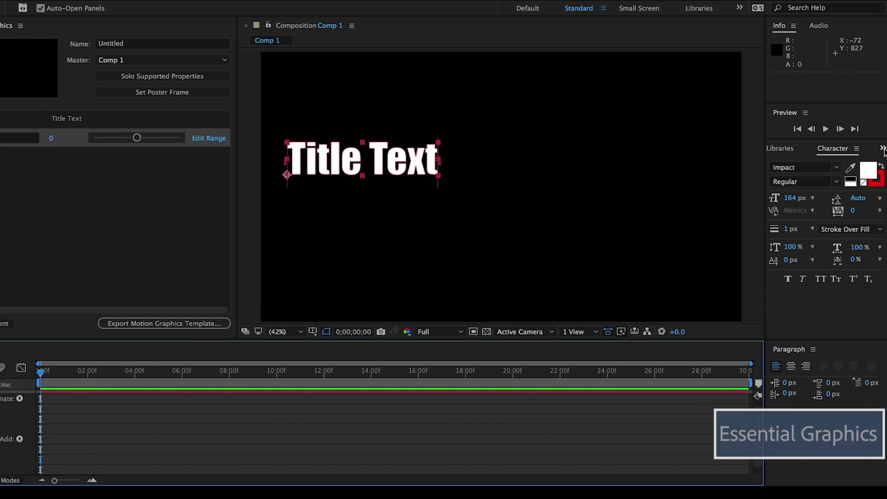
- Find the Fractal effect and apply it to the title text in the composition
{"action": "key", "text": "ctrl+5"}
{"action": "left_click", "coordinate": [818, 164]}
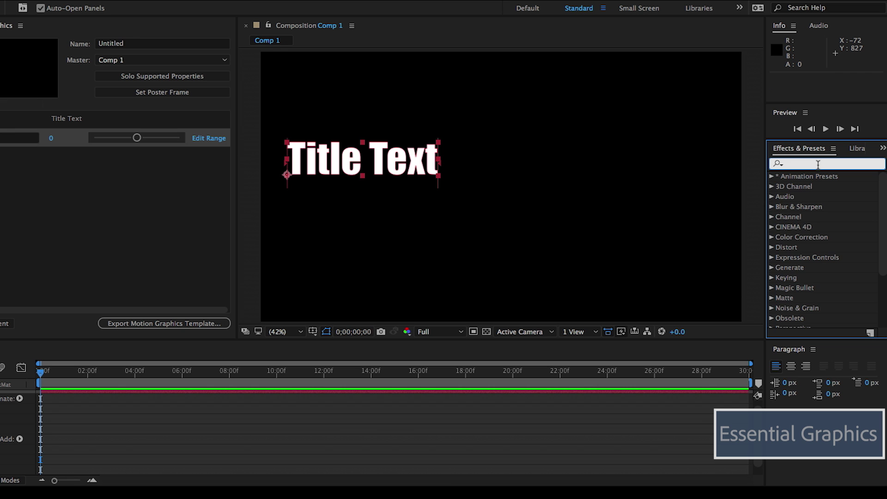
{"action": "type", "text": "fract"}
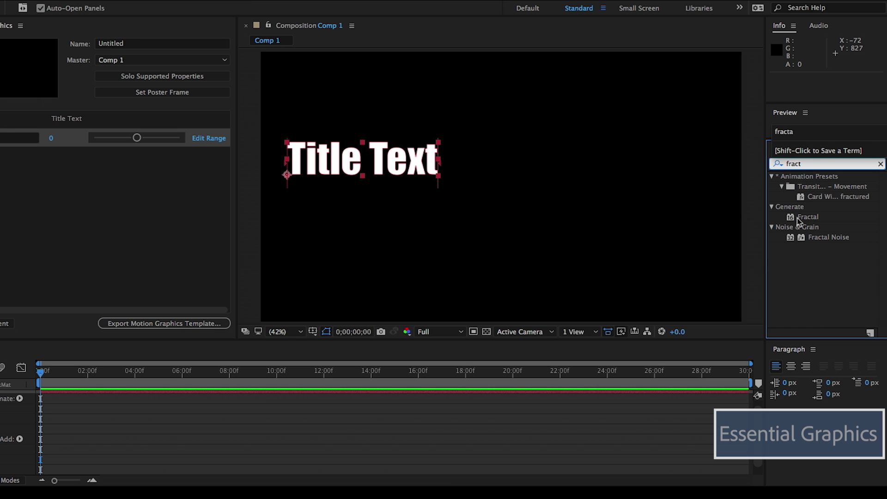
{"action": "left_click_drag", "start_coordinate": [807, 216], "coordinate": [393, 161]}
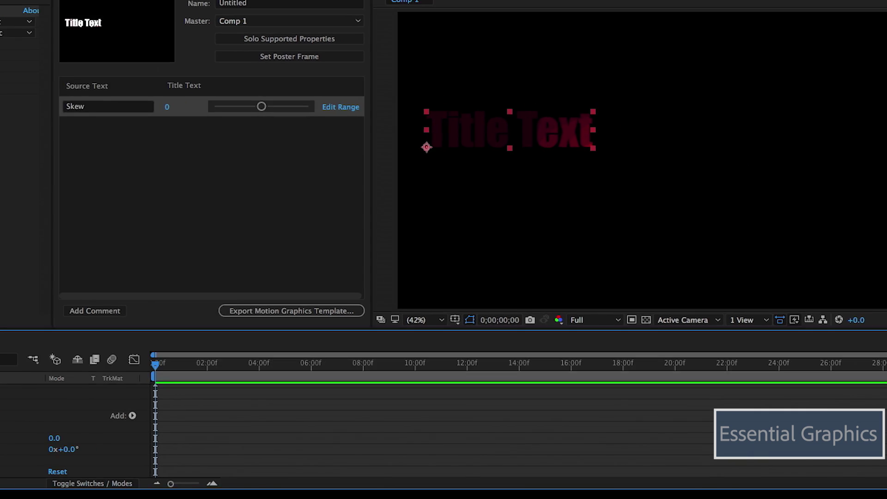
- Solo the properties supported by the template and look through the Fractal effect's available parameters on the title layer
{"action": "scroll", "coordinate": [221, 419], "scroll_direction": "down", "scroll_amount": 1}
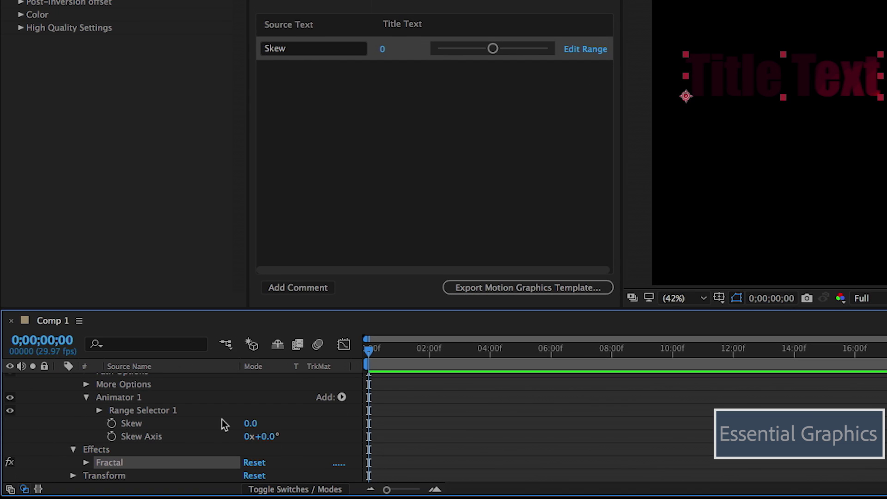
{"action": "left_click", "coordinate": [86, 462]}
{"action": "scroll", "coordinate": [224, 422], "scroll_direction": "down", "scroll_amount": 2}
{"action": "scroll", "coordinate": [224, 421], "scroll_direction": "up", "scroll_amount": 5}
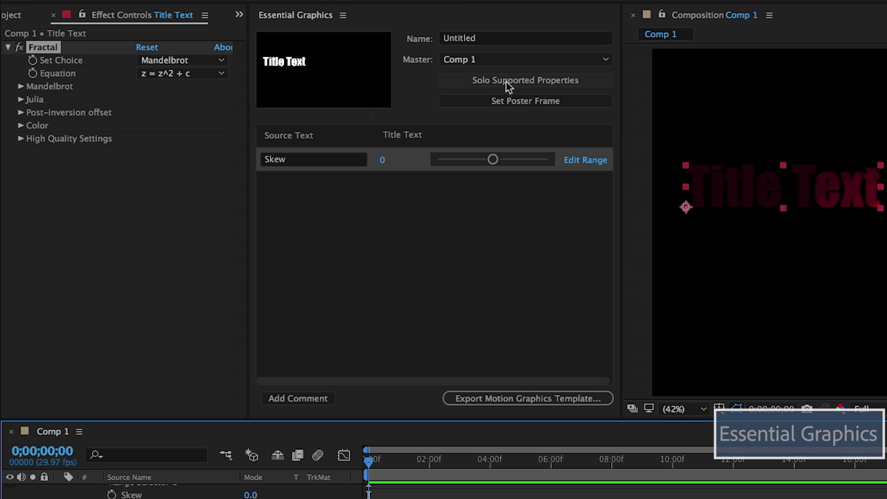
{"action": "left_click", "coordinate": [506, 82]}
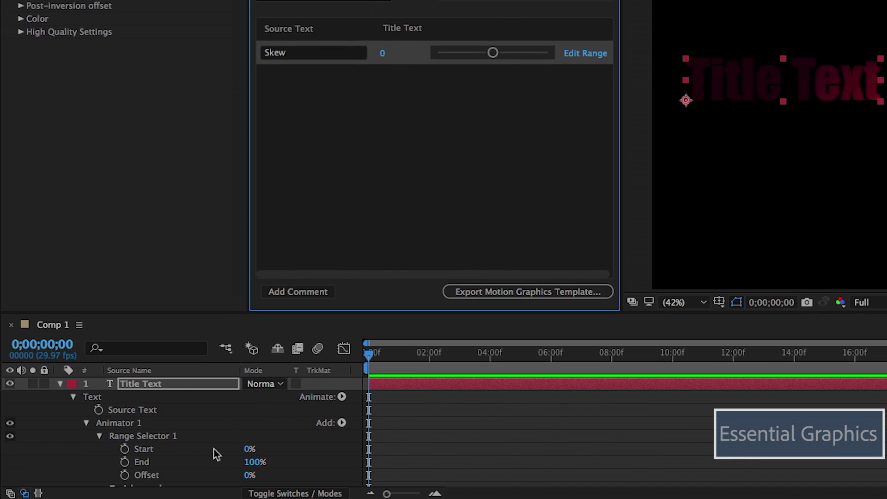
{"action": "scroll", "coordinate": [214, 449], "scroll_direction": "down", "scroll_amount": 15}
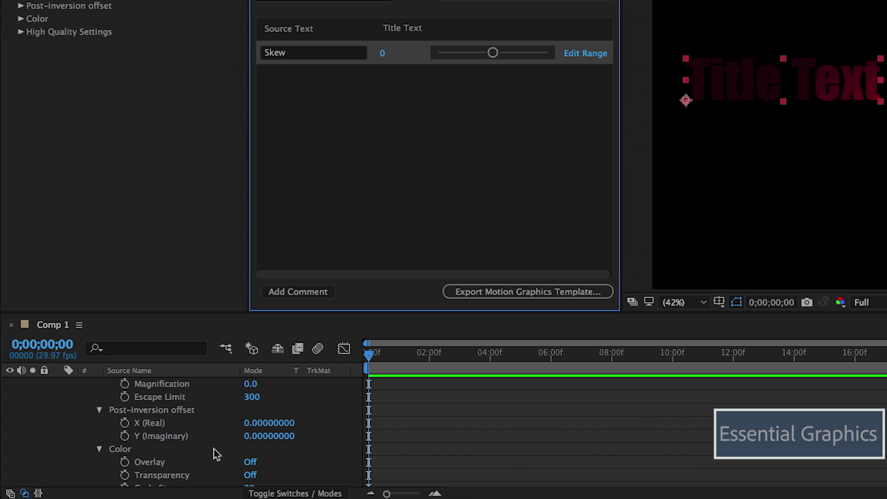
{"action": "scroll", "coordinate": [214, 449], "scroll_direction": "up", "scroll_amount": 8}
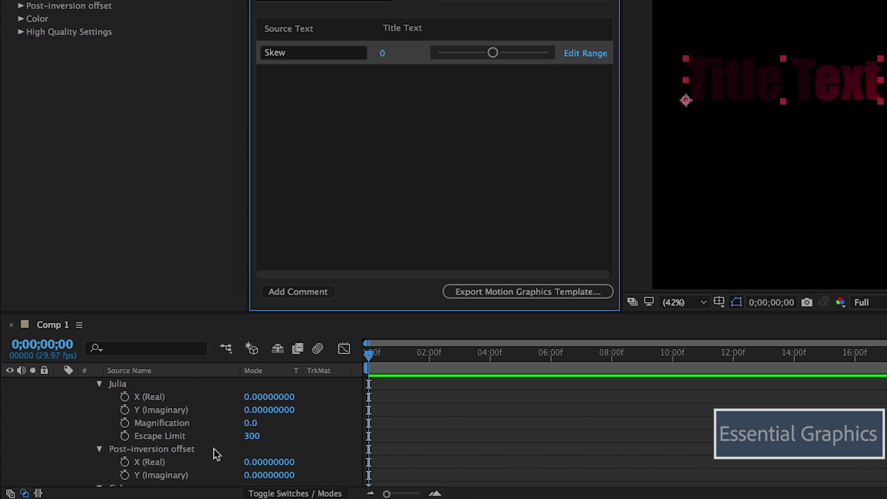
- Add a comment row to the template with a dashed line as its label and "Fractal Controls" as its text
{"action": "left_click", "coordinate": [290, 294]}
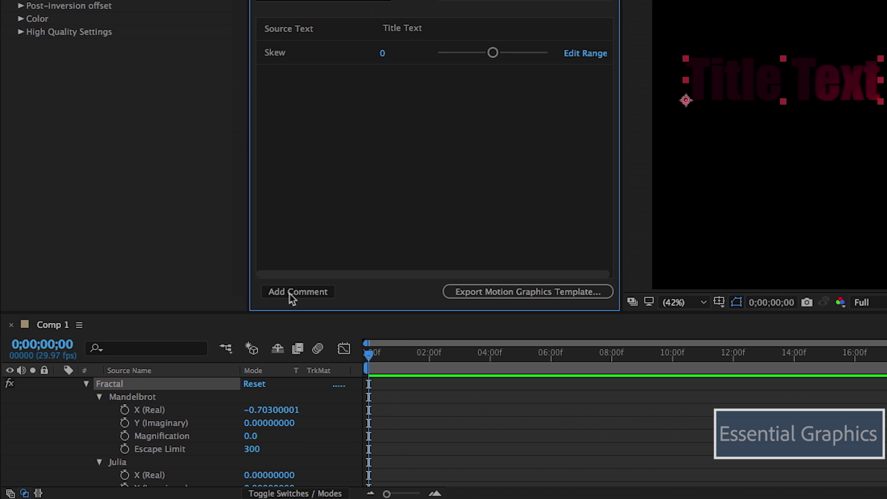
{"action": "left_click", "coordinate": [313, 76]}
{"action": "type", "text": "-----------------"}
{"action": "left_click", "coordinate": [411, 76]}
{"action": "type", "text": "Fractal"}
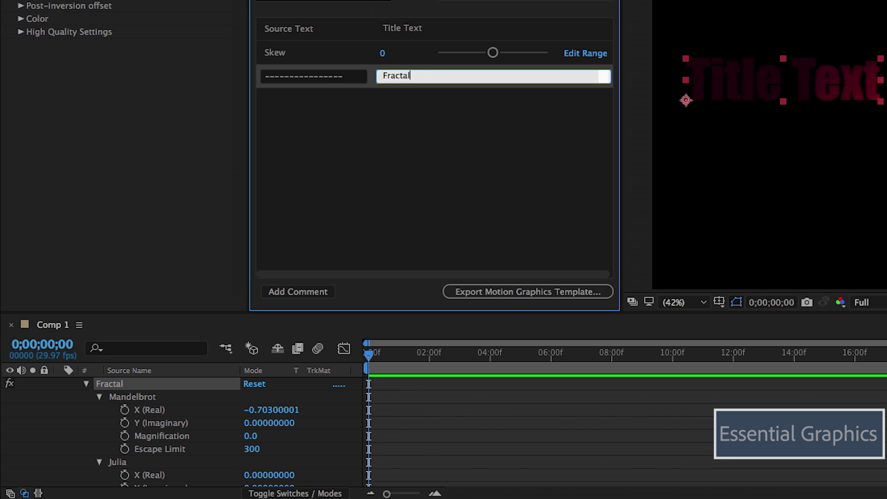
{"action": "type", "text": " Controls"}
{"action": "key", "text": "Return"}
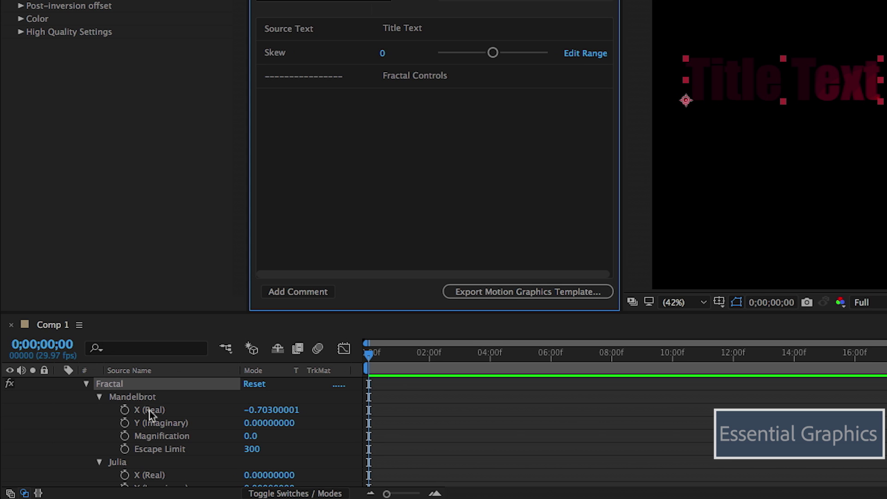
- Expose Fractal's X (Real), Y (Imaginary), Magnification, Escape Limit, Overlay, Transparency, Cycle Steps and Edge Highlight properties in the template
{"action": "left_click", "coordinate": [149, 410]}
{"action": "left_click_drag", "start_coordinate": [320, 229], "coordinate": [326, 218]}
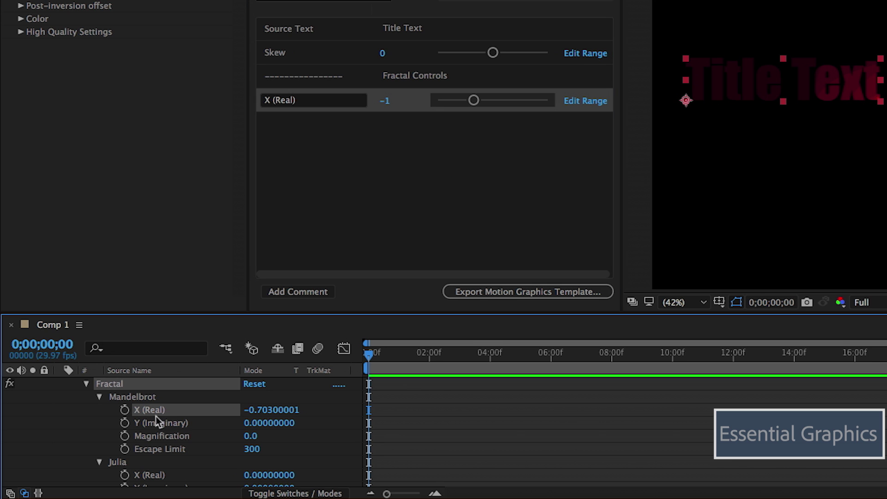
{"action": "left_click_drag", "start_coordinate": [159, 422], "coordinate": [268, 277]}
{"action": "left_click", "coordinate": [177, 436]}
{"action": "left_click_drag", "start_coordinate": [175, 435], "coordinate": [335, 216]}
{"action": "scroll", "coordinate": [234, 420], "scroll_direction": "down", "scroll_amount": 5}
{"action": "scroll", "coordinate": [234, 420], "scroll_direction": "down", "scroll_amount": 1}
{"action": "left_click_drag", "start_coordinate": [167, 410], "coordinate": [324, 219]}
{"action": "left_click_drag", "start_coordinate": [157, 436], "coordinate": [323, 243]}
{"action": "left_click_drag", "start_coordinate": [175, 448], "coordinate": [323, 258]}
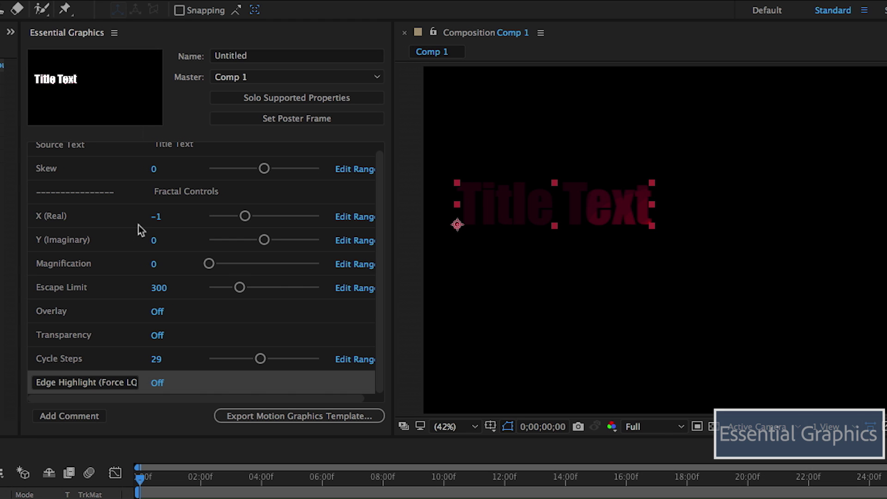
- Set the Fractal controls to X -1, Y -1, Magnification 14, Escape Limit 124 and Cycle Steps 24, with Edge Highlight on
{"action": "left_click_drag", "start_coordinate": [250, 216], "coordinate": [279, 215]}
{"action": "left_click_drag", "start_coordinate": [265, 240], "coordinate": [257, 240]}
{"action": "left_click_drag", "start_coordinate": [214, 264], "coordinate": [230, 263]}
{"action": "left_click_drag", "start_coordinate": [239, 287], "coordinate": [219, 288]}
{"action": "left_click_drag", "start_coordinate": [255, 239], "coordinate": [263, 240]}
{"action": "left_click_drag", "start_coordinate": [275, 216], "coordinate": [234, 215]}
{"action": "left_click_drag", "start_coordinate": [231, 263], "coordinate": [223, 263]}
{"action": "left_click_drag", "start_coordinate": [263, 240], "coordinate": [250, 215]}
{"action": "mouse_move", "coordinate": [260, 359]}
{"action": "left_mouse_down"}
{"action": "mouse_move", "coordinate": [268, 356]}
{"action": "mouse_move", "coordinate": [250, 358]}
{"action": "left_mouse_up"}
{"action": "left_click", "coordinate": [157, 383]}
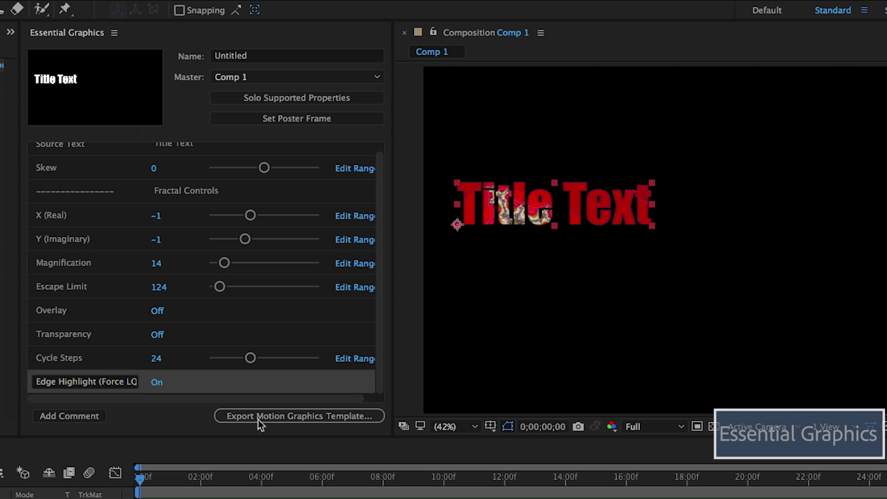
- Save the project as "Fractal Titles" on the Desktop and export the Motion Graphics template to the local drive as Untitled.mogrt
{"action": "left_click", "coordinate": [260, 418]}
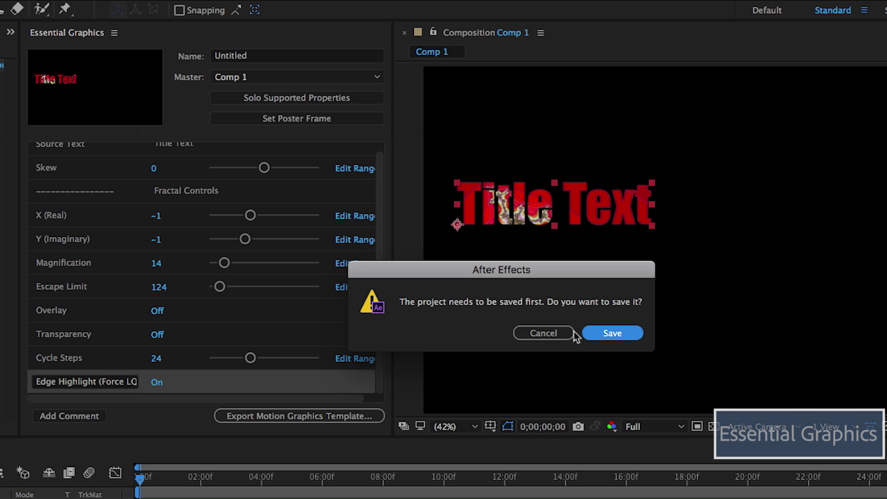
{"action": "left_click", "coordinate": [600, 336]}
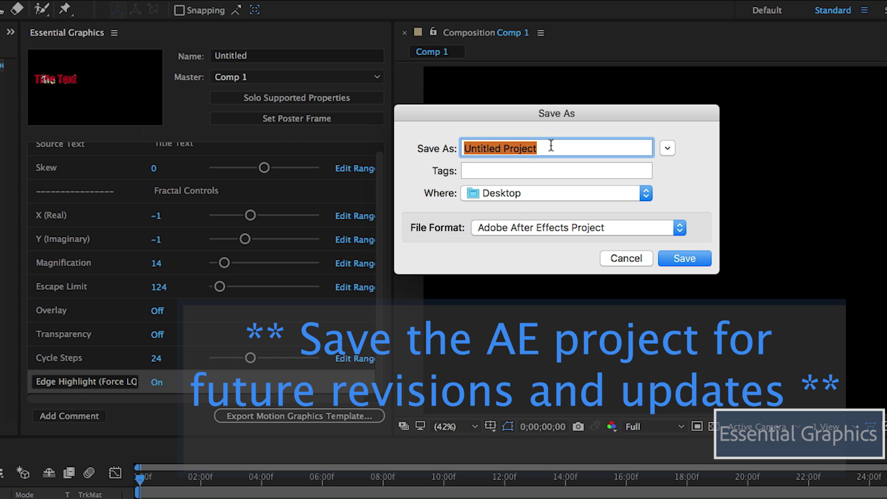
{"action": "left_click_drag", "start_coordinate": [552, 147], "coordinate": [438, 148]}
{"action": "type", "text": "Fractal Titles"}
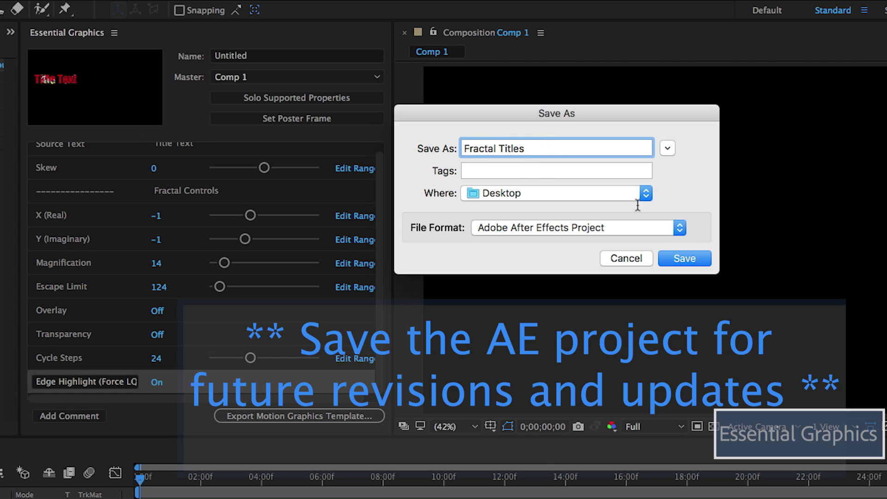
{"action": "left_click", "coordinate": [685, 259]}
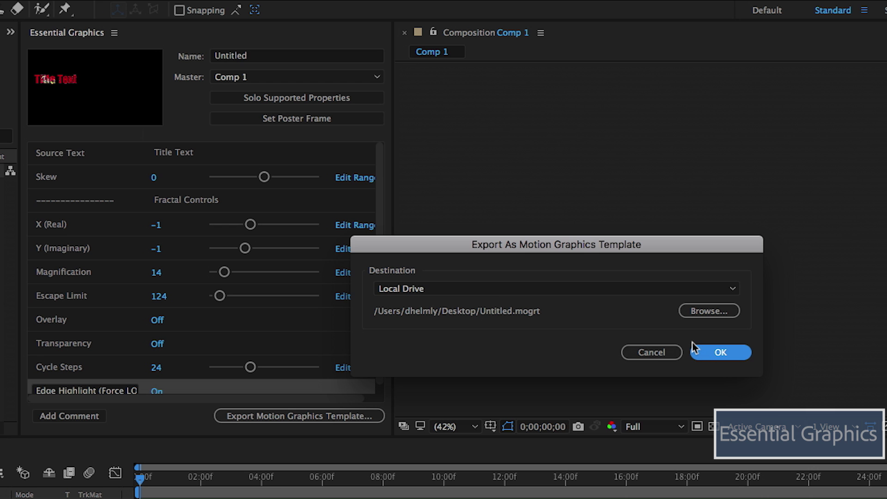
{"action": "left_click", "coordinate": [695, 351]}
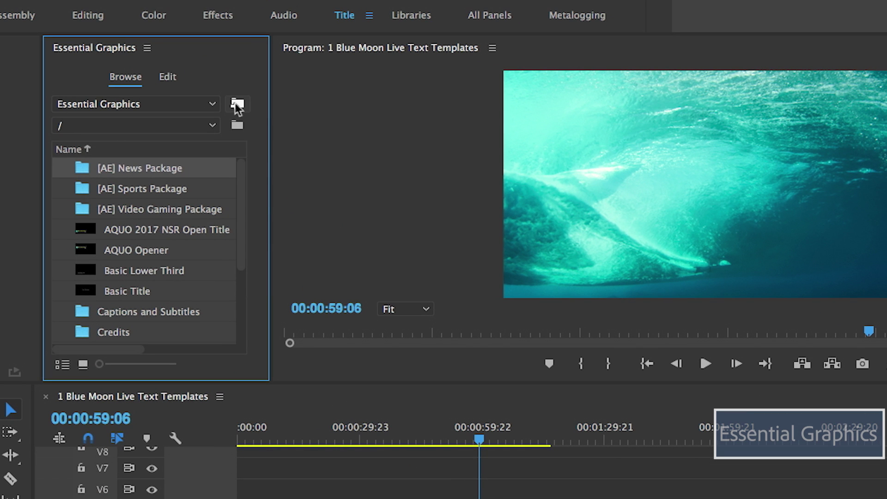
- Import the Untitled.mogrt template from the Desktop into the Essential Graphics library
{"action": "left_click", "coordinate": [234, 103]}
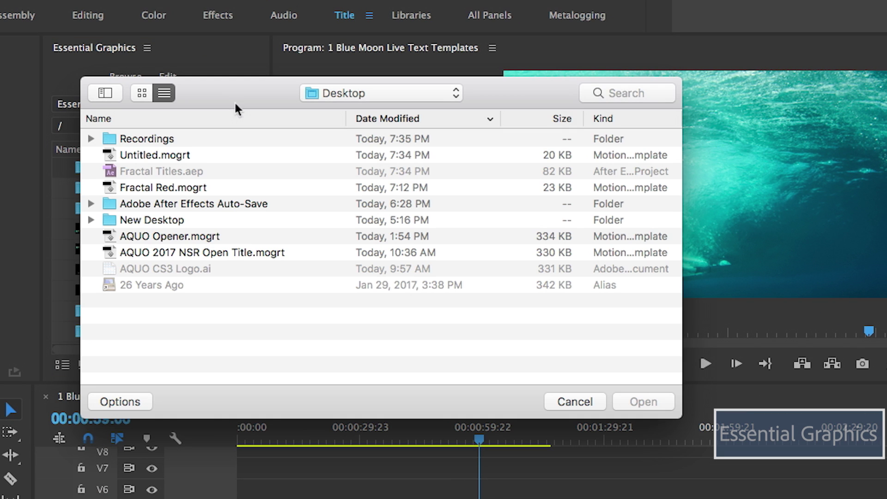
{"action": "left_click", "coordinate": [170, 155]}
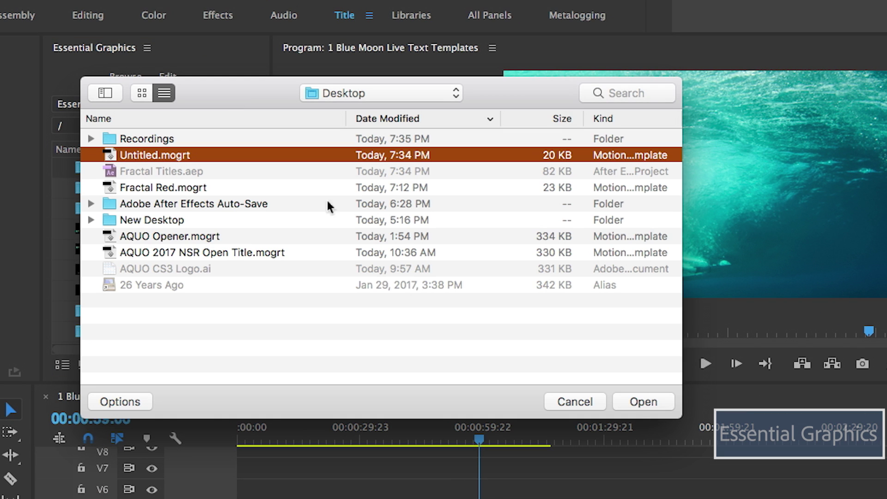
{"action": "left_click", "coordinate": [640, 403]}
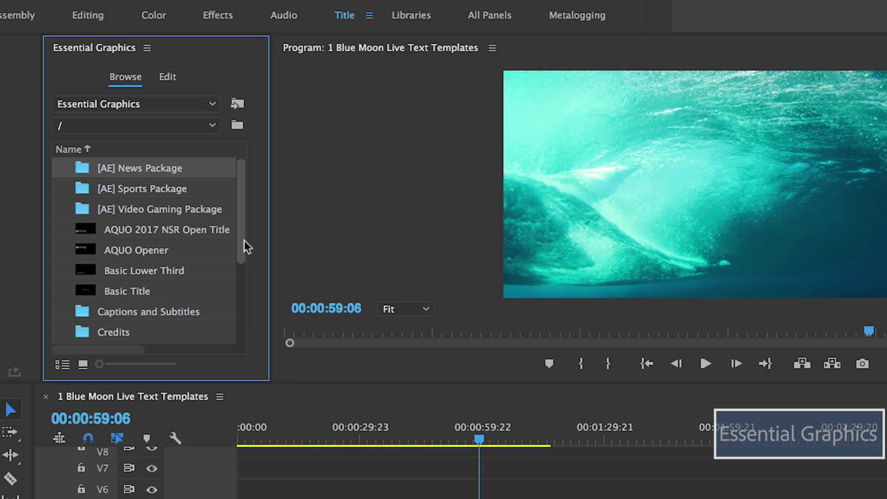
- Place the Untitled template on track V3 so that it covers the wave clip at the playhead
{"action": "left_click_drag", "start_coordinate": [244, 246], "coordinate": [248, 320]}
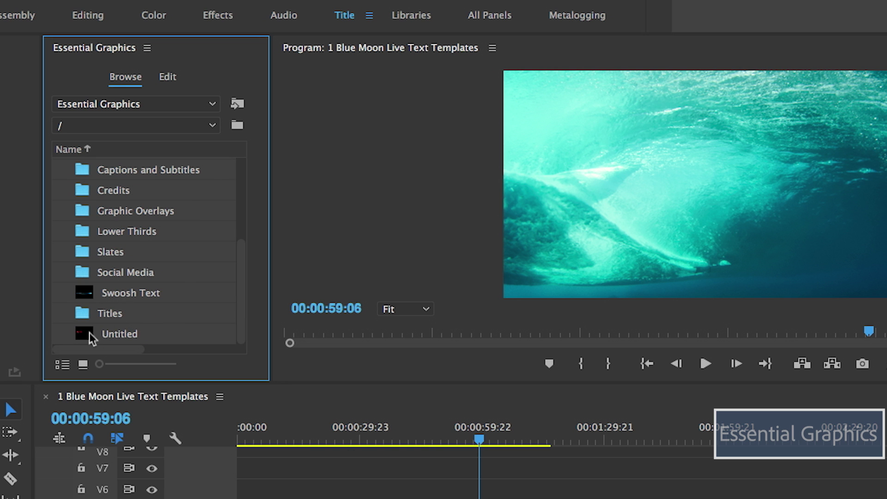
{"action": "left_click_drag", "start_coordinate": [90, 332], "coordinate": [448, 498]}
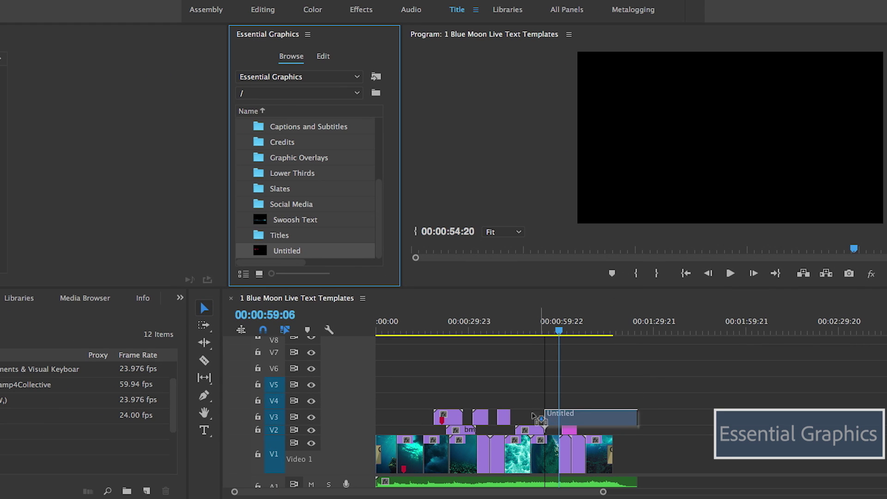
{"action": "left_click_drag", "start_coordinate": [533, 415], "coordinate": [522, 416]}
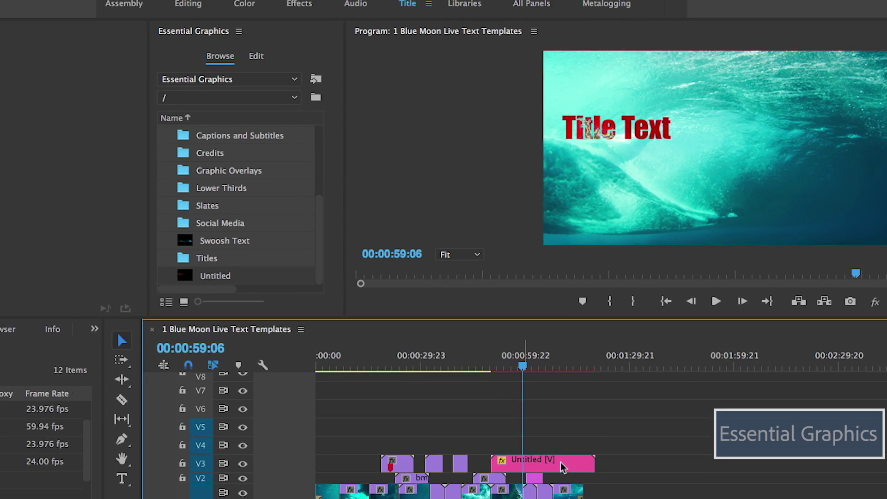
- Lower and enlarge the title to position 1245, 1015 and scale 133, and set its source text to "Kileuaea Nationals"
{"action": "left_click", "coordinate": [595, 418]}
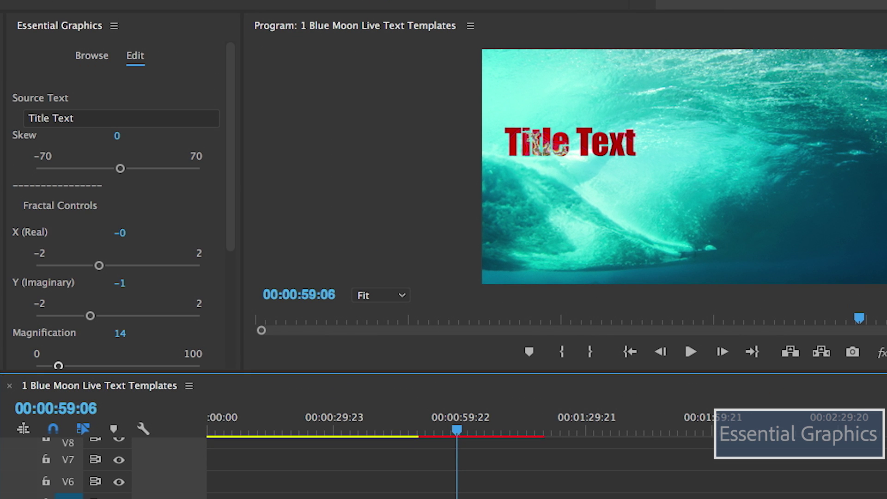
{"action": "left_click", "coordinate": [1, 191]}
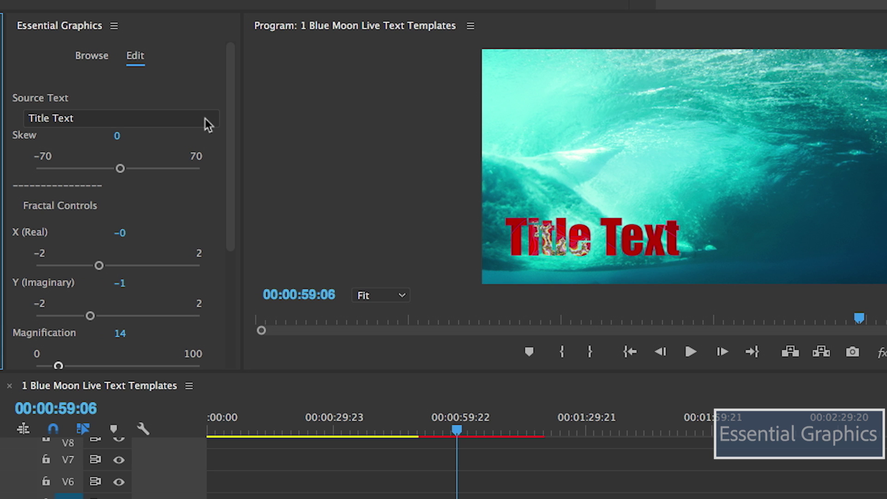
{"action": "left_click", "coordinate": [85, 118]}
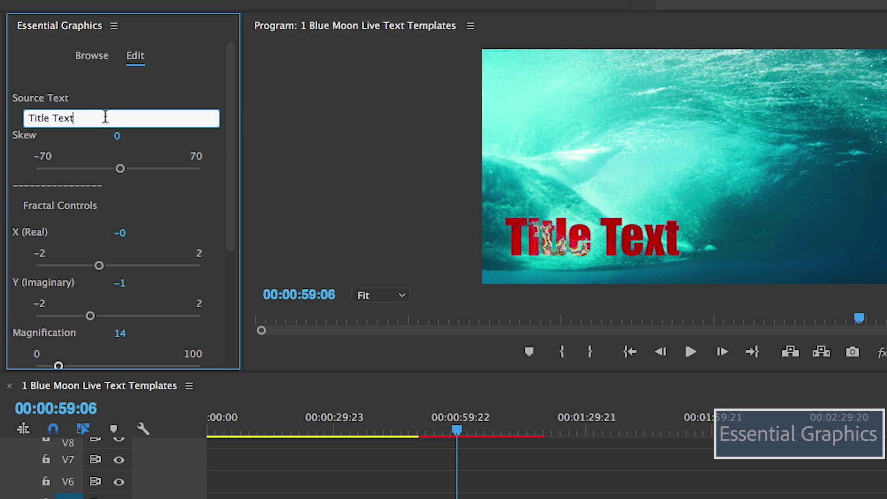
{"action": "left_click_drag", "start_coordinate": [76, 118], "coordinate": [29, 119]}
{"action": "type", "text": "Kileuaea Nationals"}
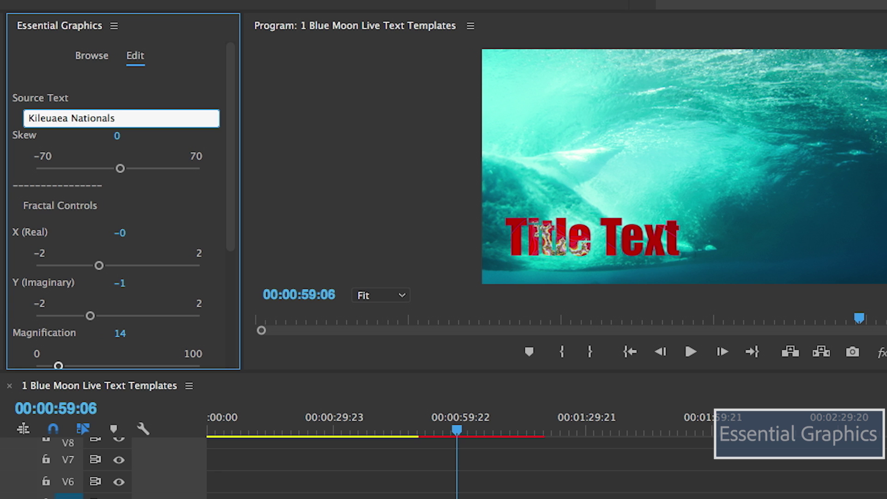
{"action": "key", "text": "Return"}
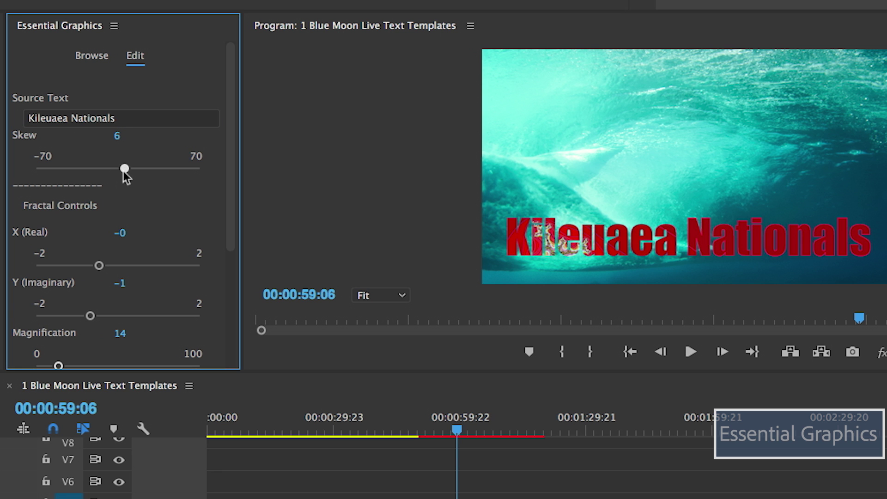
- Set the title's Skew to 24 and the fractal's X (Real) to 0
{"action": "left_click_drag", "start_coordinate": [122, 170], "coordinate": [145, 176]}
{"action": "left_click_drag", "start_coordinate": [99, 265], "coordinate": [90, 274]}
{"action": "left_click", "coordinate": [121, 232]}
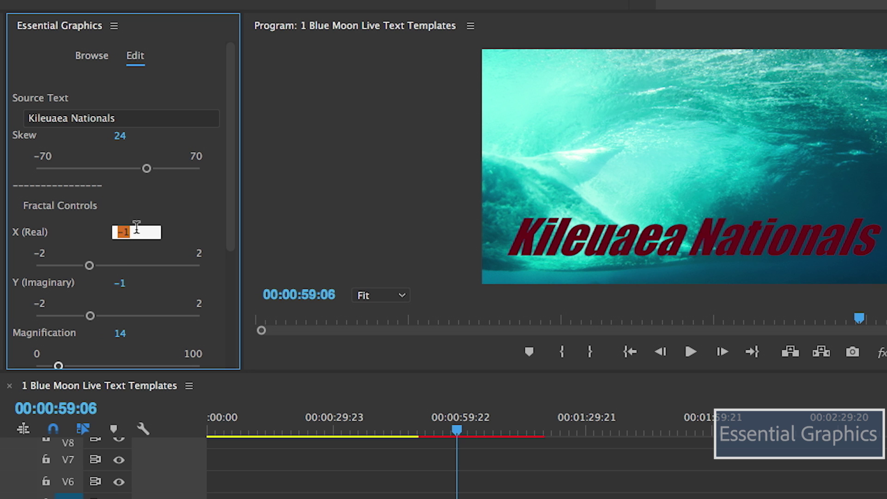
{"action": "key", "text": "Down"}
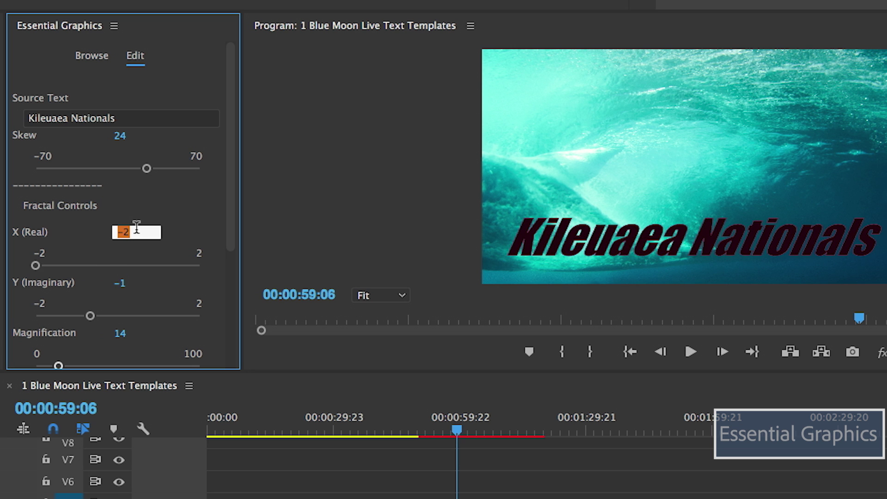
{"action": "key", "text": "Up"}
{"action": "key", "text": "Up"}
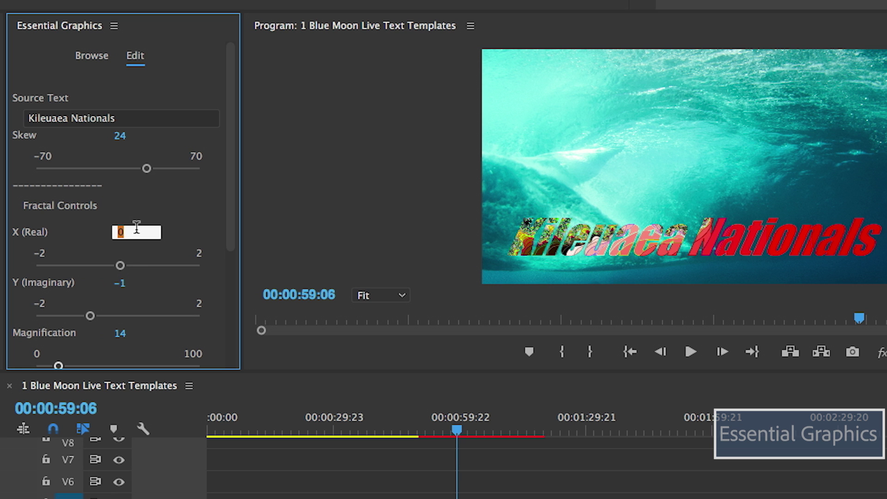
- Set the fractal's Y (Imaginary) to -1 and its Magnification to 12
{"action": "left_click", "coordinate": [120, 284]}
{"action": "key", "text": "Up"}
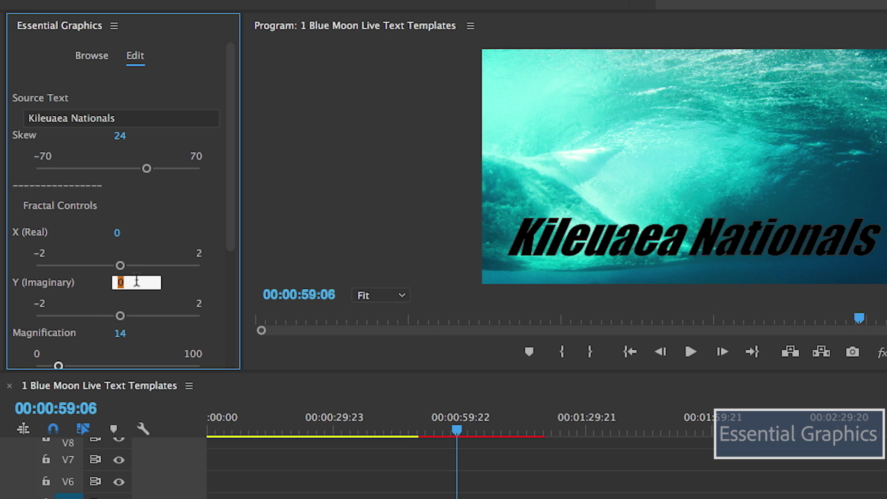
{"action": "key", "text": "Down"}
{"action": "left_click", "coordinate": [136, 333]}
{"action": "key", "text": "Down"}
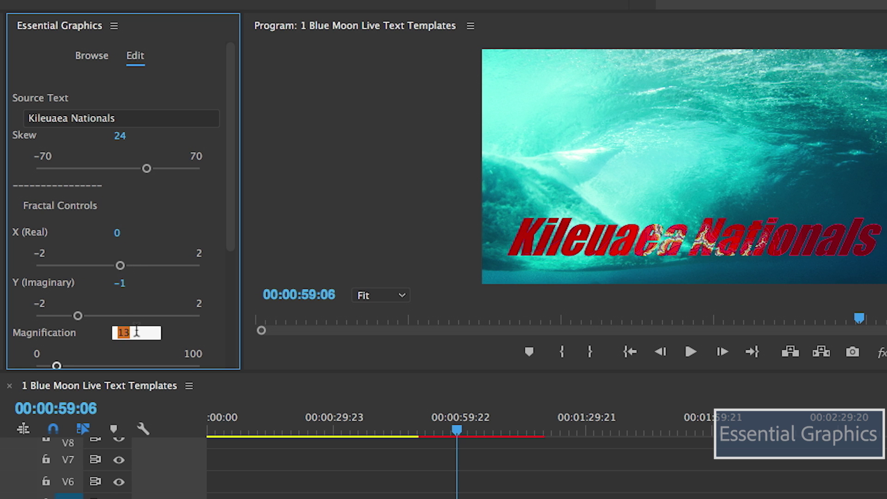
{"action": "key", "text": "Down"}
- Raise the fractal's Escape Limit slightly and enable its Transparency option
{"action": "scroll", "coordinate": [232, 239], "scroll_direction": "down", "scroll_amount": 3}
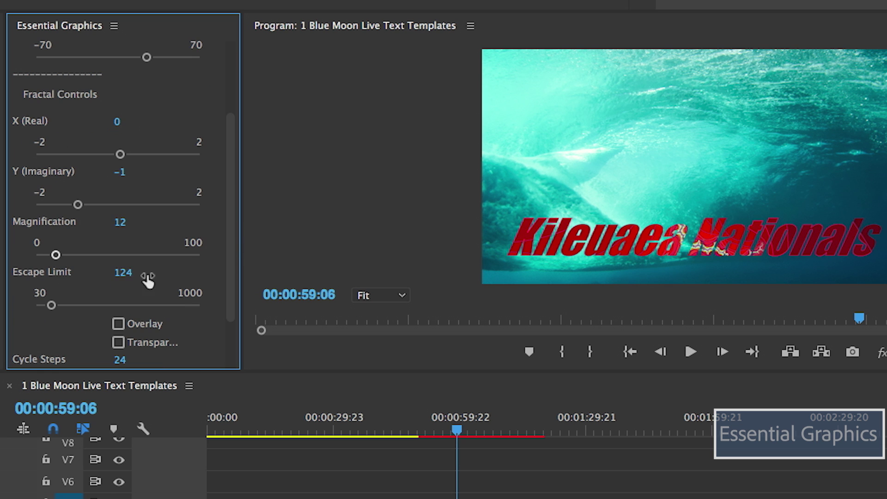
{"action": "left_click", "coordinate": [147, 278]}
{"action": "key", "text": "Up"}
{"action": "key", "text": "Up"}
{"action": "left_click", "coordinate": [118, 343]}
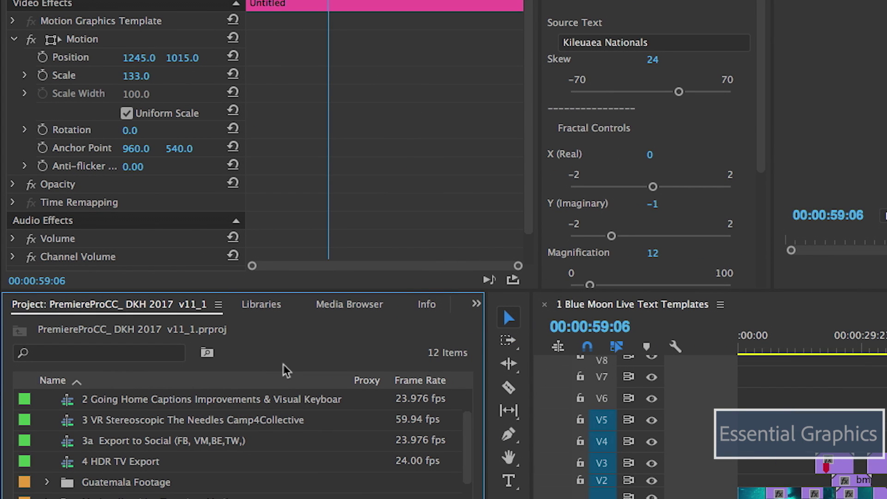
- Bring up the Creative Cloud libraries beside the project files
{"action": "left_click", "coordinate": [261, 303]}
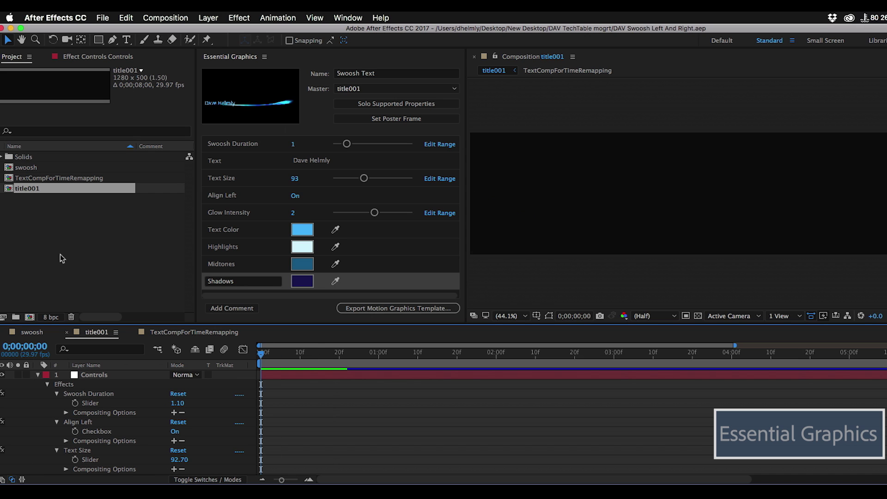
- Play the Swoosh Text animation up to frame 18, set Text Size to 102 and keep Glow Intensity at 2
{"action": "key", "text": "space"}
{"action": "mouse_move", "coordinate": [366, 176]}
{"action": "left_mouse_down"}
{"action": "mouse_move", "coordinate": [388, 179]}
{"action": "mouse_move", "coordinate": [367, 181]}
{"action": "left_mouse_up"}
{"action": "mouse_move", "coordinate": [374, 213]}
{"action": "left_mouse_down"}
{"action": "mouse_move", "coordinate": [409, 214]}
{"action": "mouse_move", "coordinate": [377, 215]}
{"action": "left_mouse_up"}
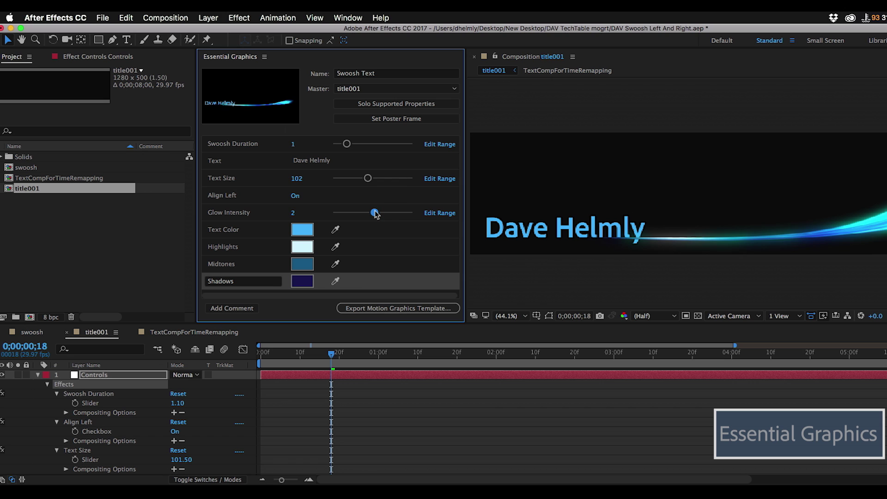
- Add a null object to the title001 composition and locate the Slider Control effect among its expression controls
{"action": "right_click", "coordinate": [74, 396]}
{"action": "mouse_move", "coordinate": [123, 363]}
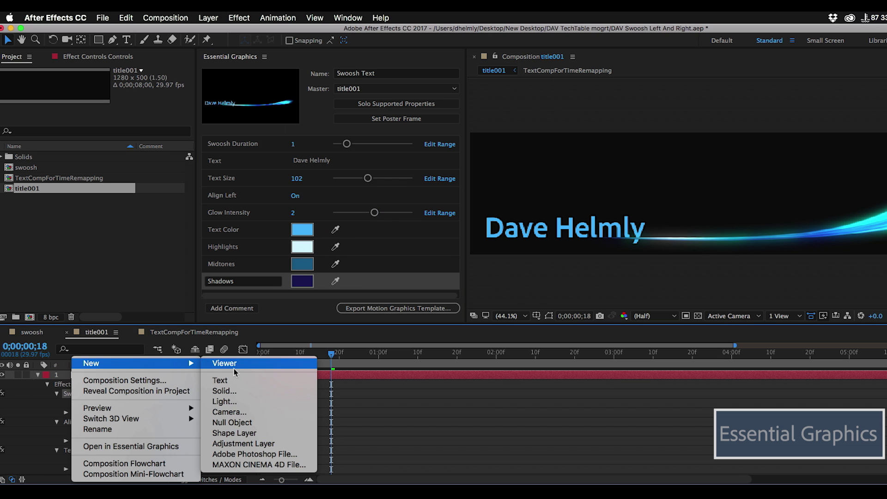
{"action": "left_click", "coordinate": [243, 428]}
{"action": "right_click", "coordinate": [80, 376]}
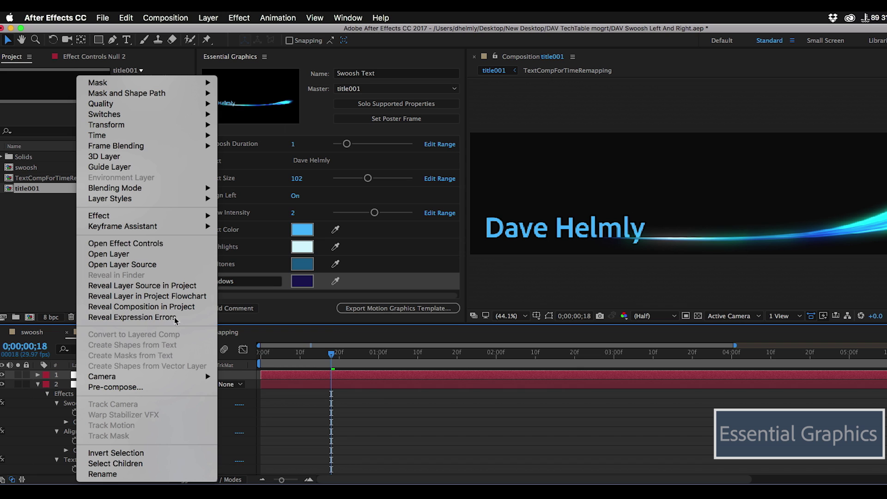
{"action": "mouse_move", "coordinate": [138, 216]}
{"action": "mouse_move", "coordinate": [314, 327]}
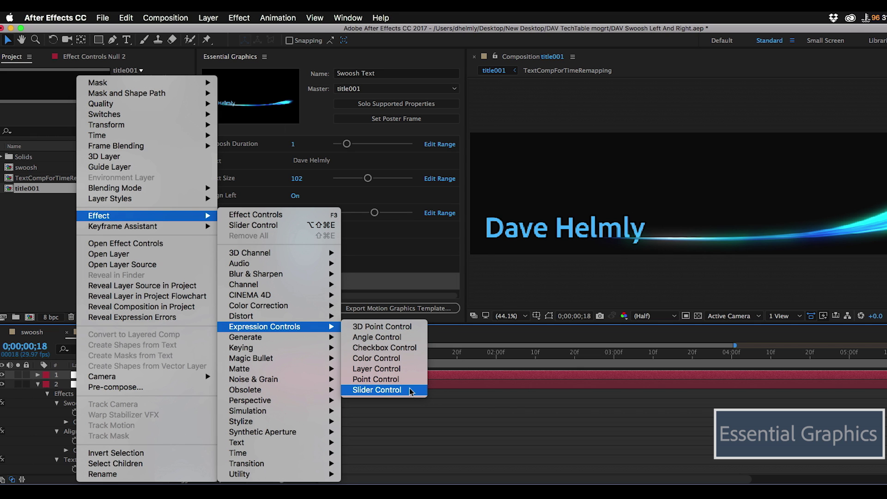
- In Premiere Pro, place the Swoosh Text template on V3 after 00:00:59:22 and move the playhead to 00:01:05:01
{"action": "left_click_drag", "start_coordinate": [259, 236], "coordinate": [544, 434]}
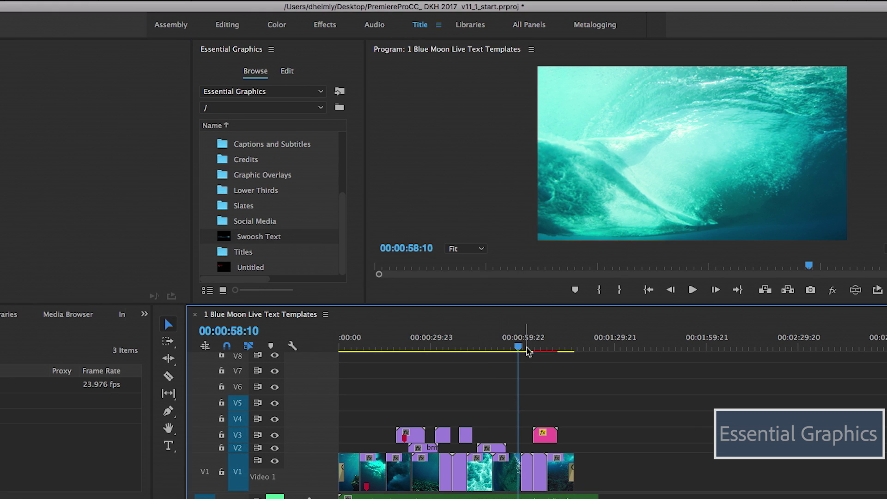
{"action": "left_click", "coordinate": [526, 348]}
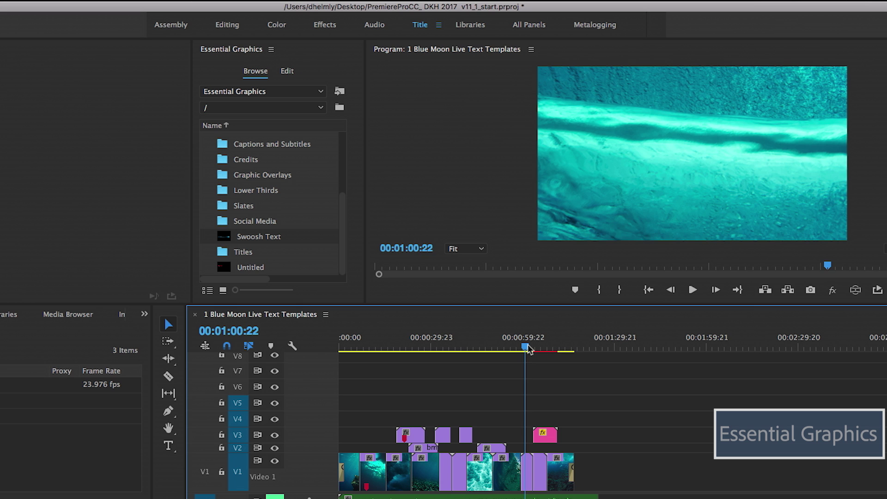
{"action": "left_click_drag", "start_coordinate": [528, 350], "coordinate": [540, 350]}
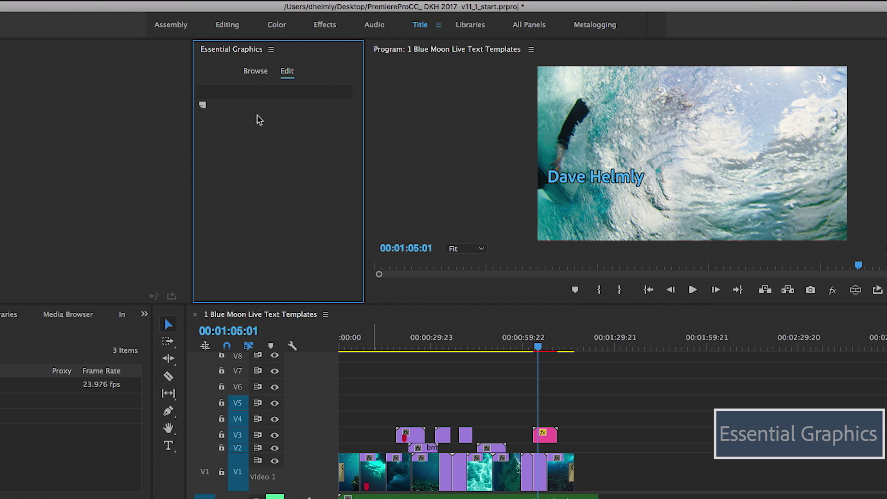
- Show the Swoosh Text clip's properties in a wider Essential Graphics panel and set Swoosh Duration to 4
{"action": "left_click", "coordinate": [256, 72]}
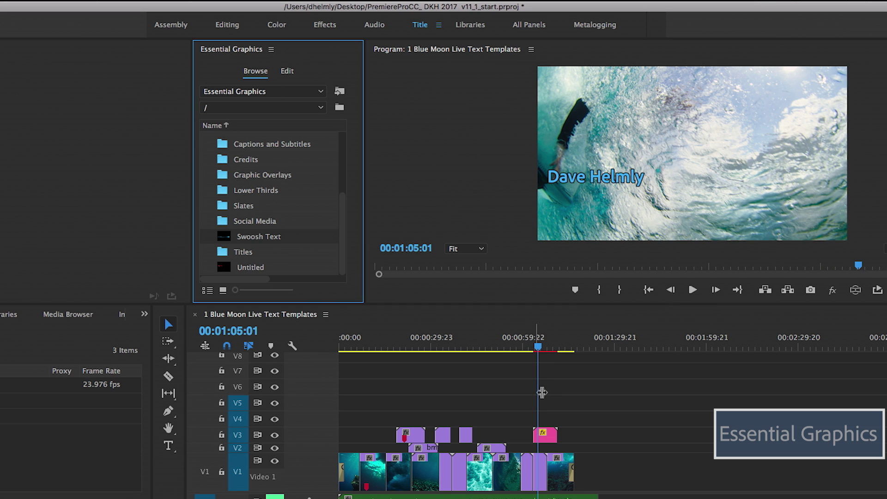
{"action": "left_click", "coordinate": [551, 436]}
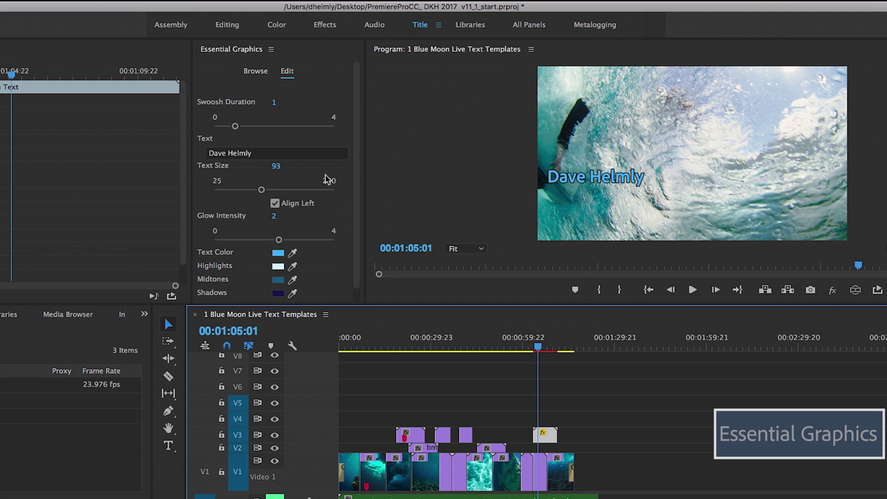
{"action": "left_click_drag", "start_coordinate": [366, 161], "coordinate": [466, 161]}
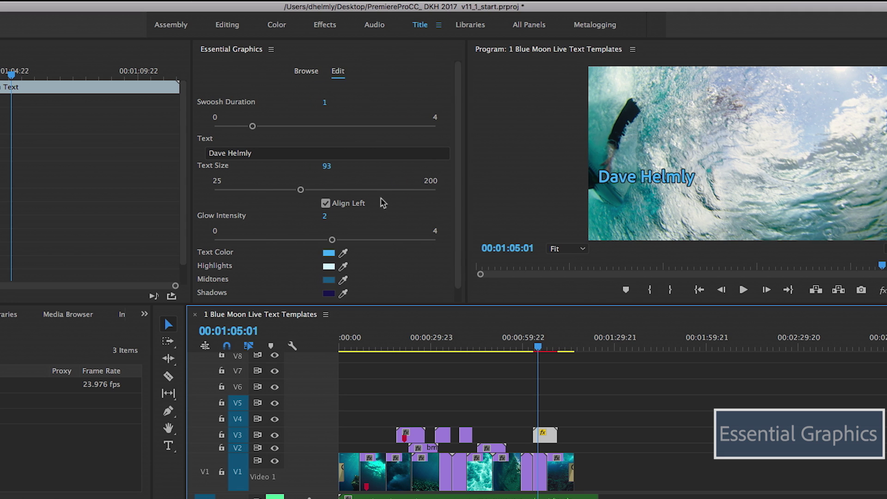
{"action": "left_click_drag", "start_coordinate": [270, 126], "coordinate": [419, 132]}
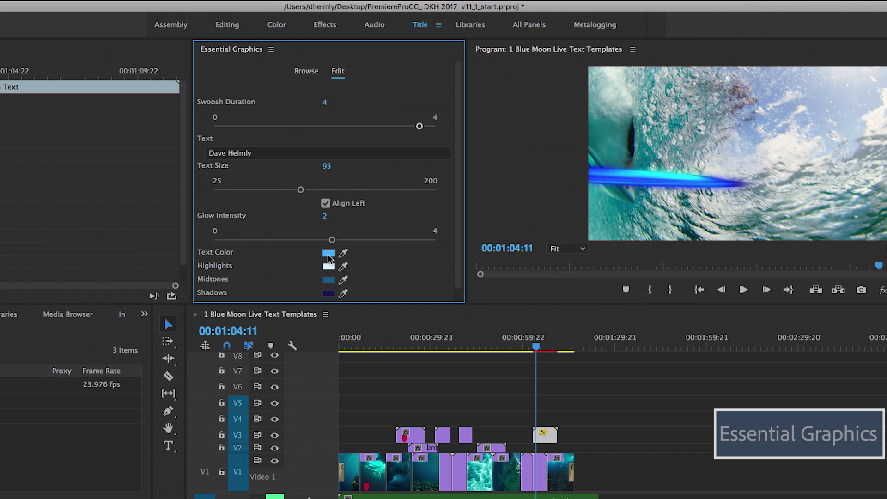
- Change the swoosh title's Text Color to yellow-green and its Midtones to green
{"action": "left_click", "coordinate": [328, 252]}
{"action": "left_click", "coordinate": [477, 153]}
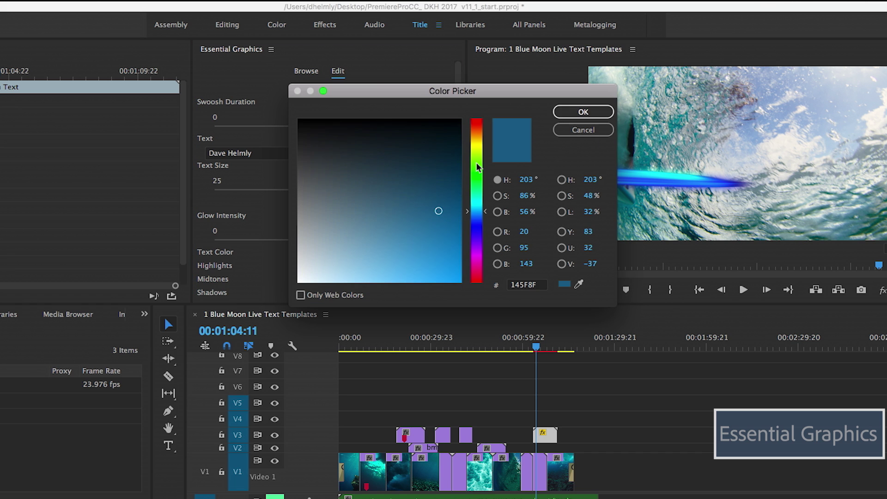
{"action": "left_click", "coordinate": [439, 212]}
{"action": "key", "text": "Return"}
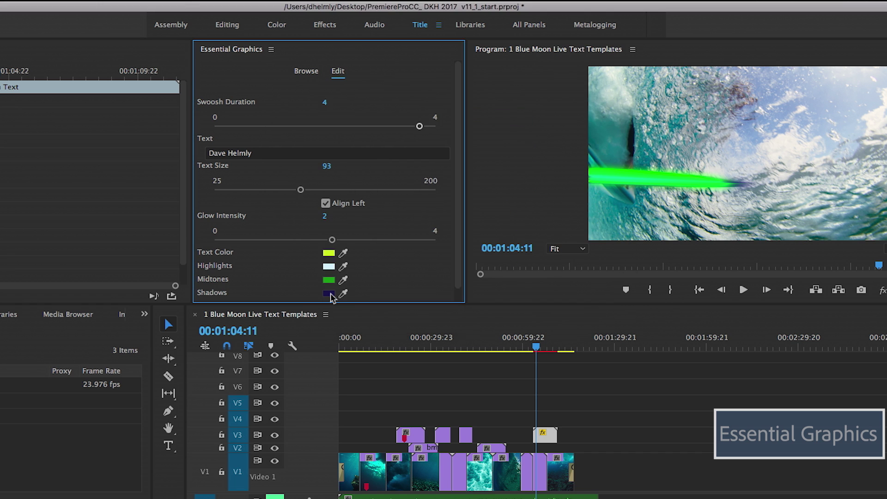
- Change the swoosh title's Shadows color to a red hue
{"action": "left_click", "coordinate": [329, 293]}
{"action": "left_click", "coordinate": [477, 277]}
{"action": "left_click", "coordinate": [583, 112]}
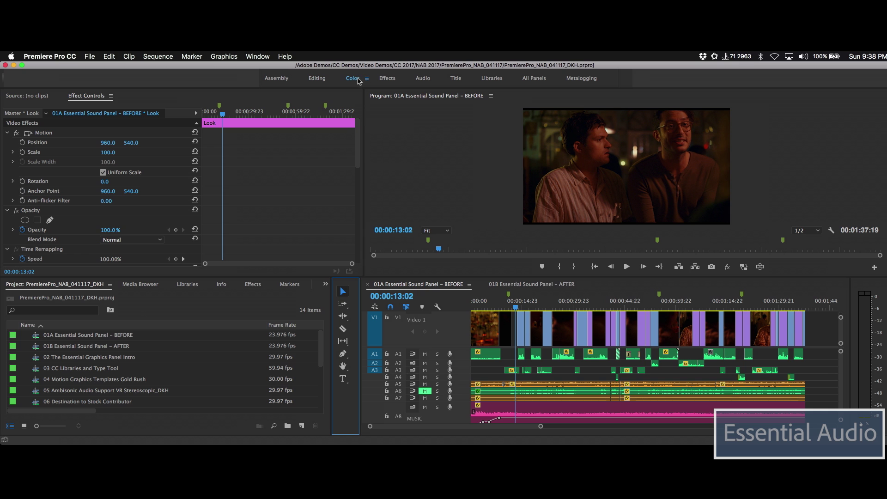
- View the Color workspace for the 01A Essential Sound Panel – BEFORE sequence, and change to the Audio workspace
{"action": "left_click", "coordinate": [358, 79]}
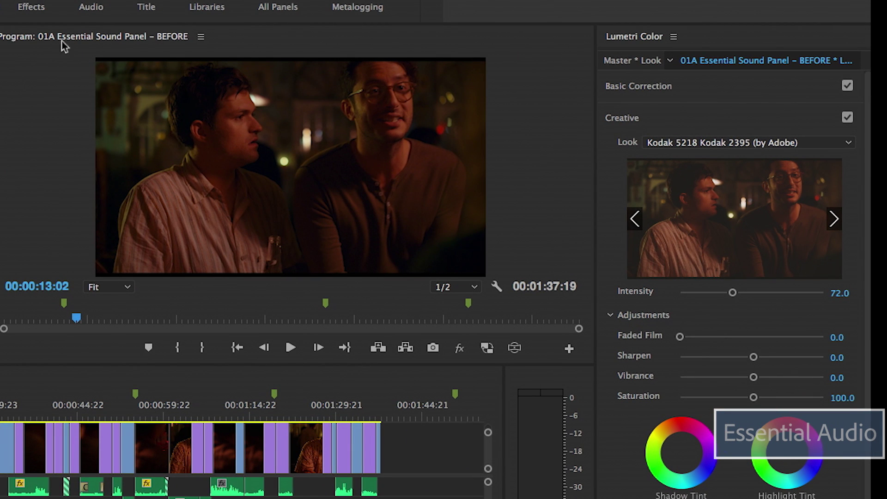
{"action": "left_click", "coordinate": [91, 10]}
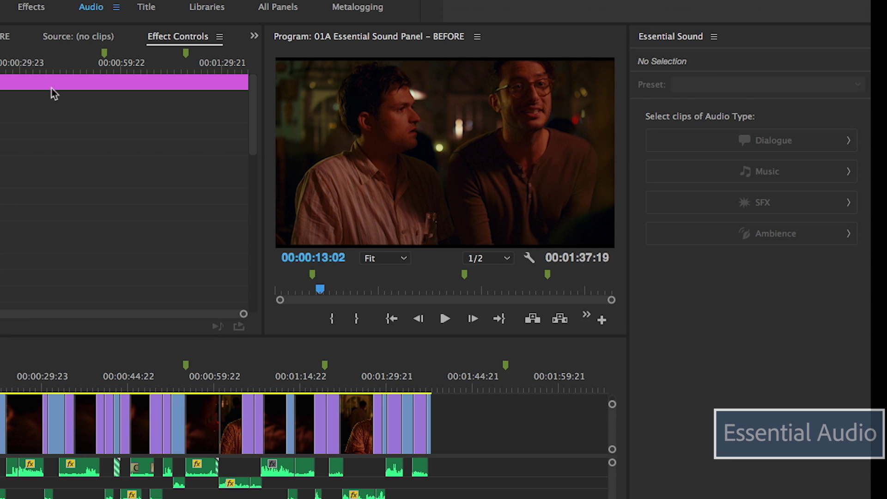
- Assign the Music audio type to the Music.wav clip on A8 and enable its Duration option
{"action": "left_click", "coordinate": [402, 497]}
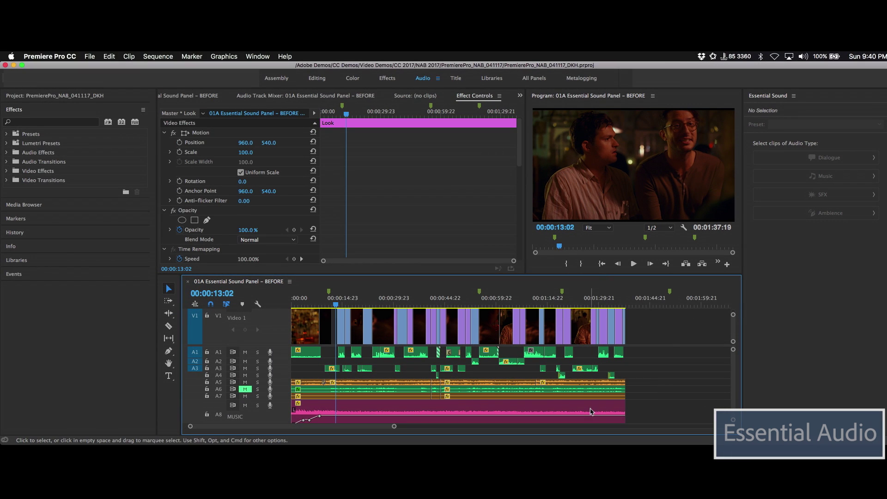
{"action": "left_click", "coordinate": [589, 411]}
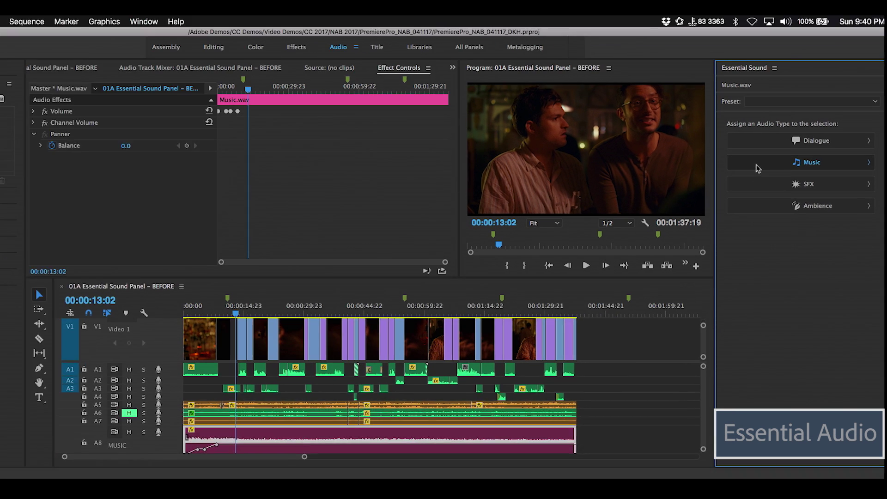
{"action": "left_click", "coordinate": [780, 181]}
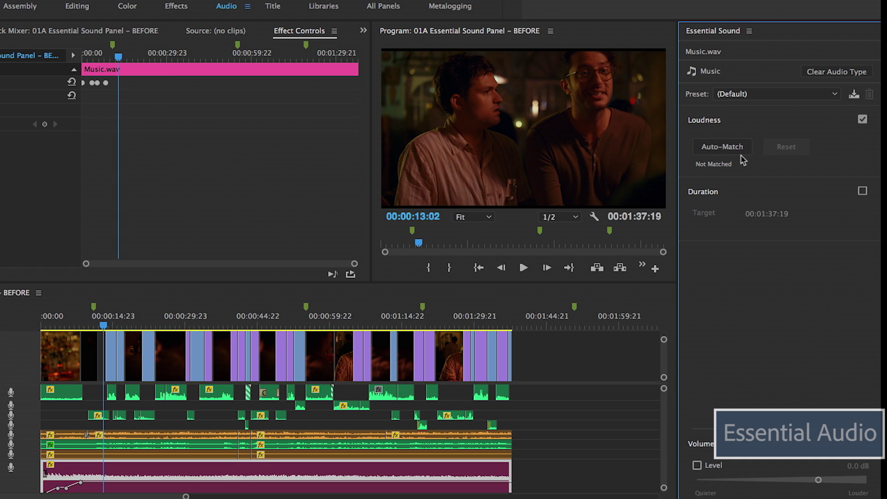
{"action": "left_click", "coordinate": [861, 191]}
{"action": "left_click", "coordinate": [573, 481]}
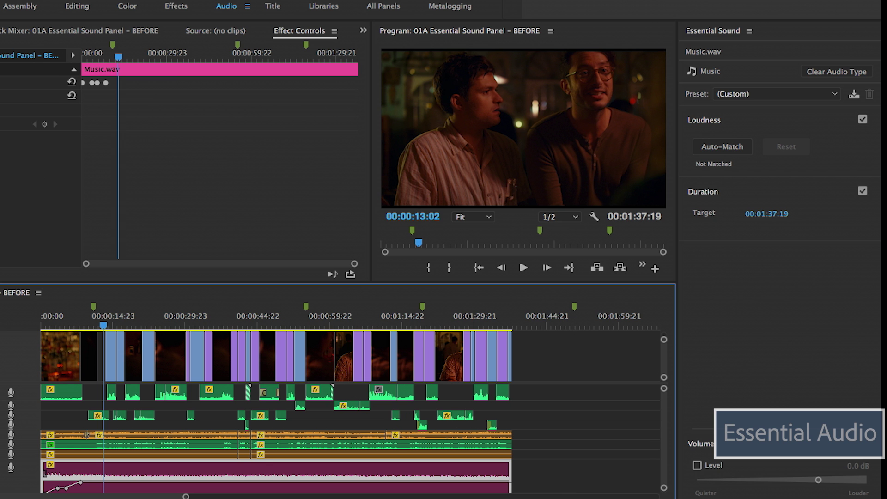
- Show the Audio Clip Mixer and play the scene from 00:00:13:02 to check the unprocessed levels of the dialogue clips on A1 to A4
{"action": "left_click", "coordinate": [60, 65]}
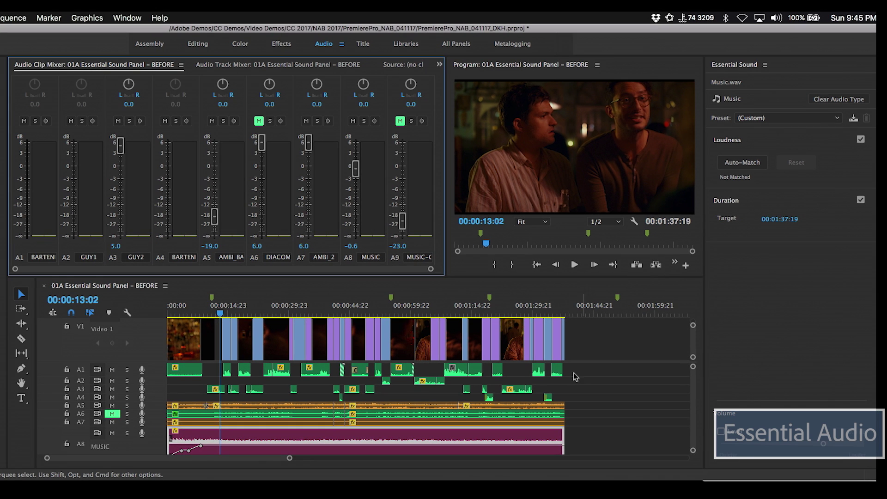
{"action": "left_click_drag", "start_coordinate": [572, 368], "coordinate": [166, 397]}
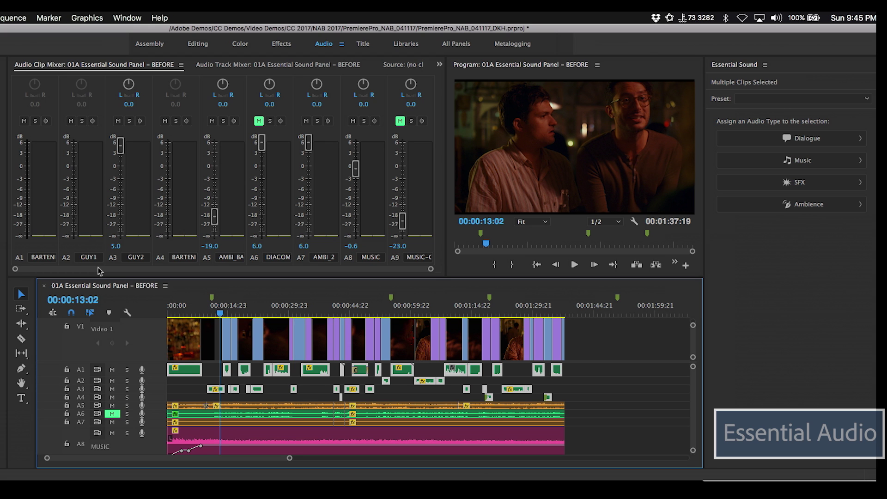
{"action": "key", "text": "space"}
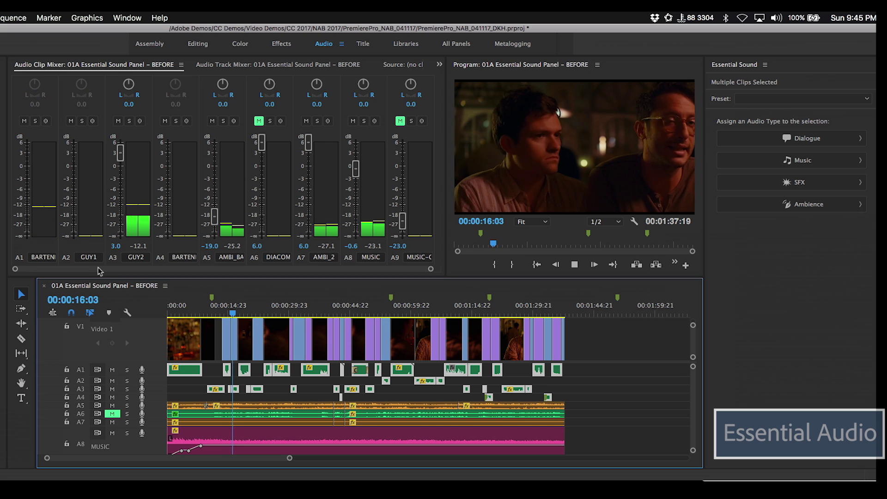
{"action": "key", "text": "space"}
{"action": "key", "text": "super+shift+a"}
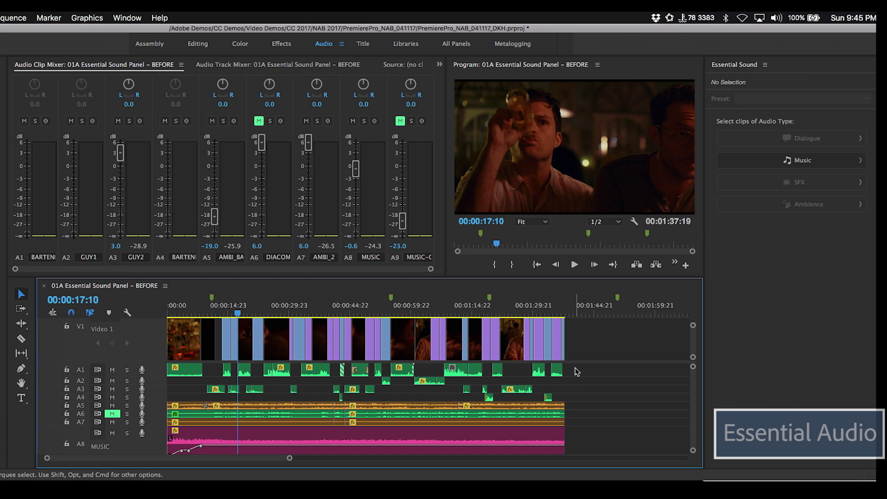
- Assign the Dialogue audio type to the clips on A1 to A4, auto-match their loudness and play the scene
{"action": "left_click_drag", "start_coordinate": [573, 381], "coordinate": [166, 405]}
{"action": "left_click", "coordinate": [785, 139]}
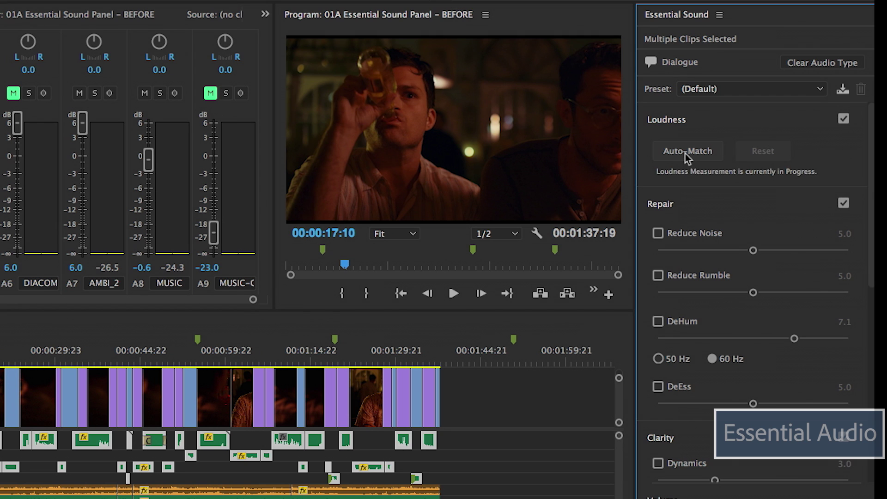
{"action": "left_click", "coordinate": [686, 152]}
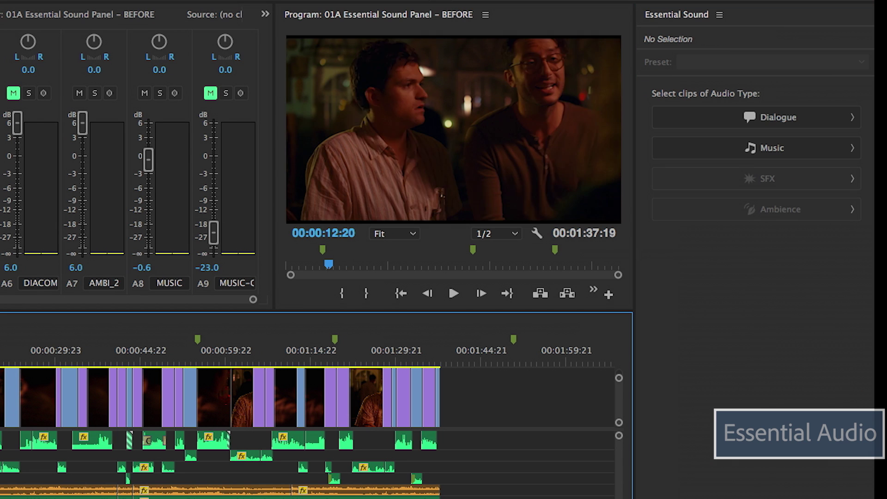
{"action": "key", "text": "space"}
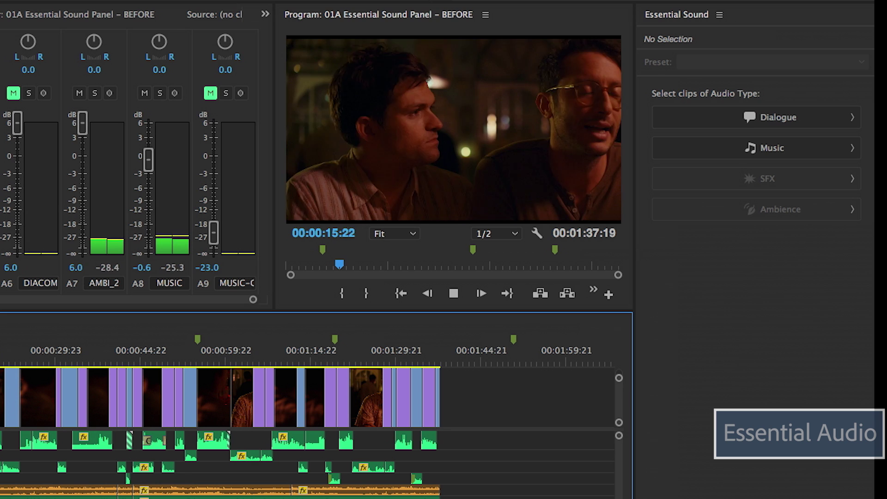
{"action": "key", "text": "space"}
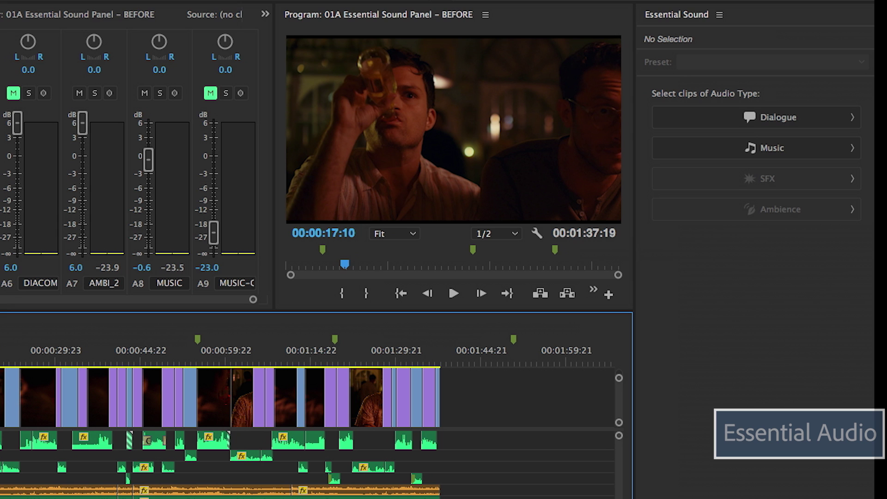
- Repair the dialogue clips on A1 to A4 with Reduce Noise at 5.5, Reduce Rumble at 6.3 and DeHum at 2.9
{"action": "left_click_drag", "start_coordinate": [449, 437], "coordinate": [1, 480]}
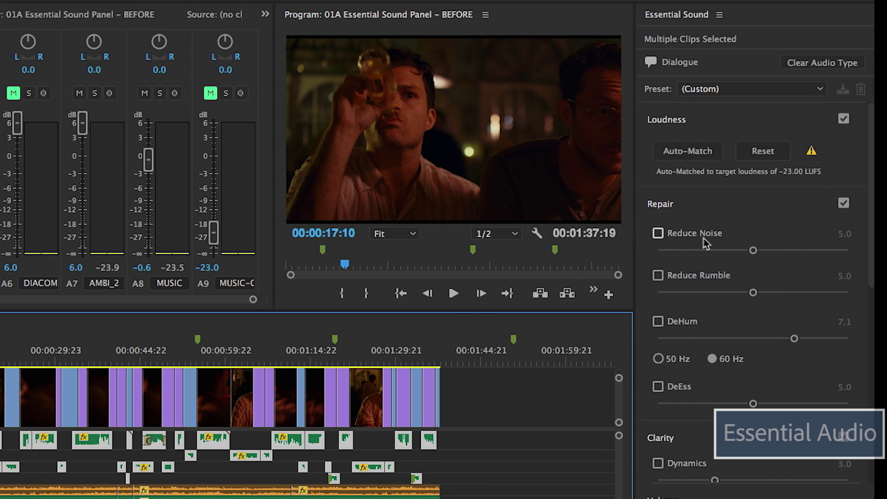
{"action": "left_click", "coordinate": [658, 275]}
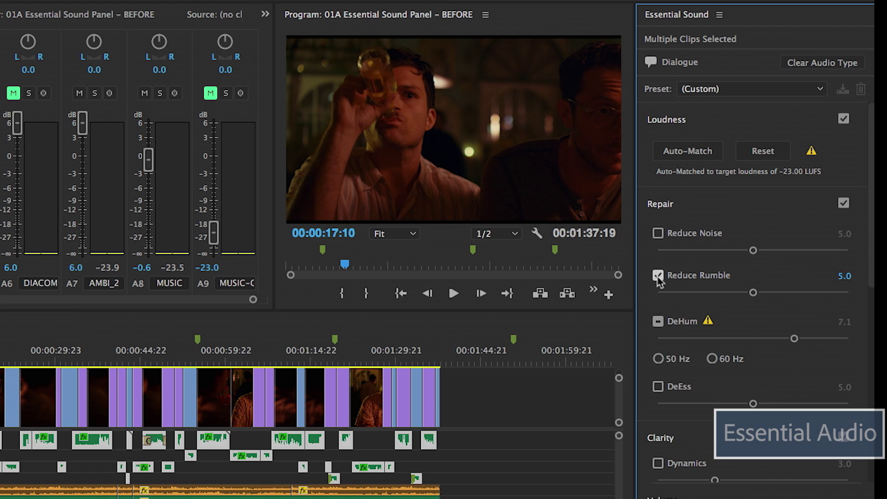
{"action": "left_click", "coordinate": [657, 233]}
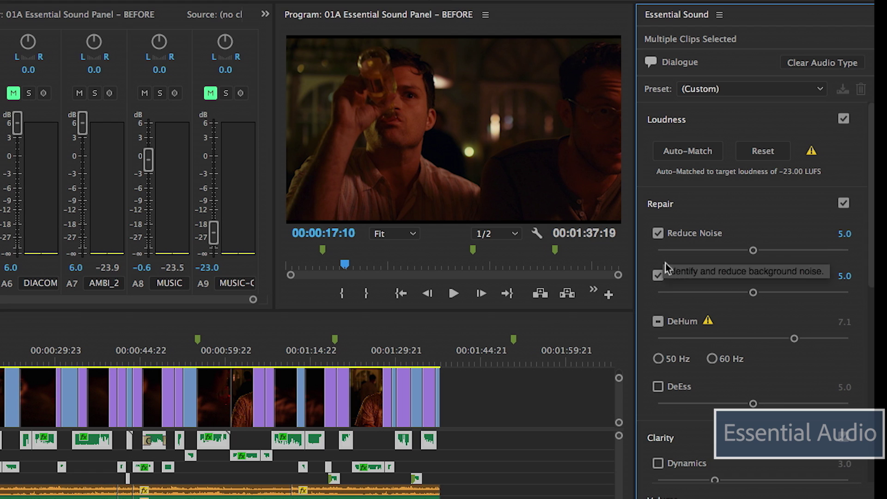
{"action": "left_click", "coordinate": [657, 322]}
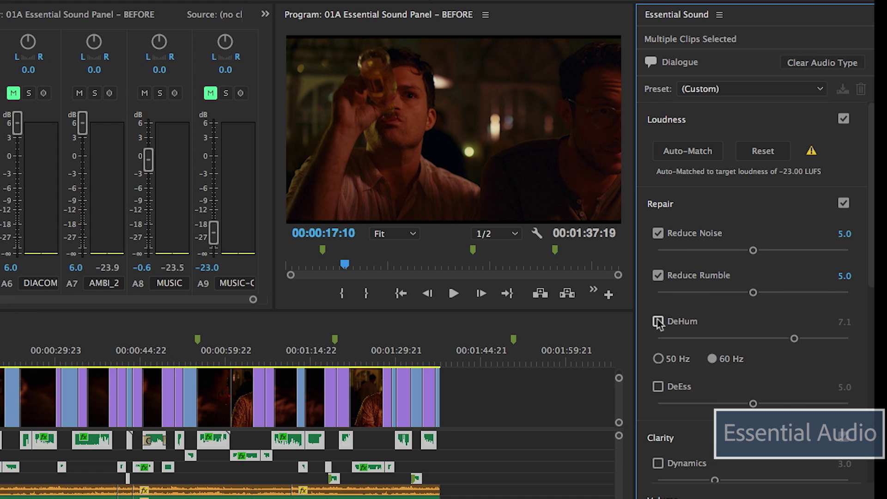
{"action": "left_click_drag", "start_coordinate": [844, 276], "coordinate": [860, 277]}
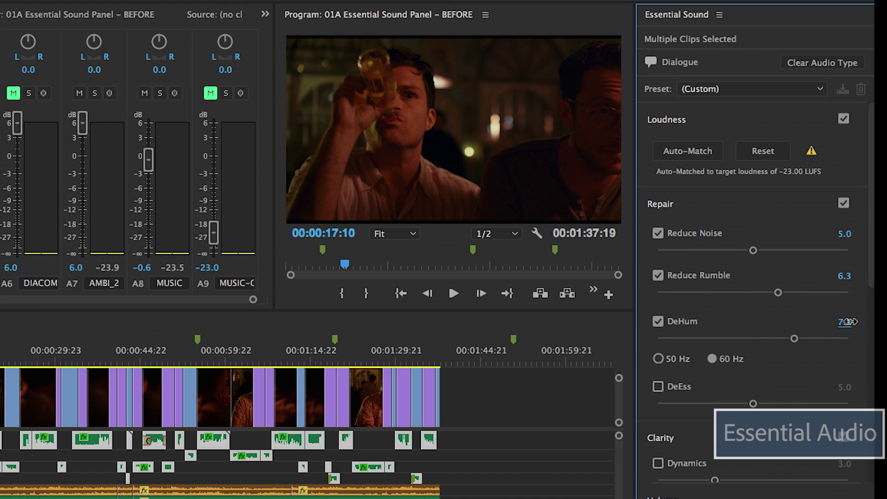
{"action": "left_click_drag", "start_coordinate": [851, 322], "coordinate": [818, 323]}
{"action": "left_click_drag", "start_coordinate": [755, 253], "coordinate": [762, 253]}
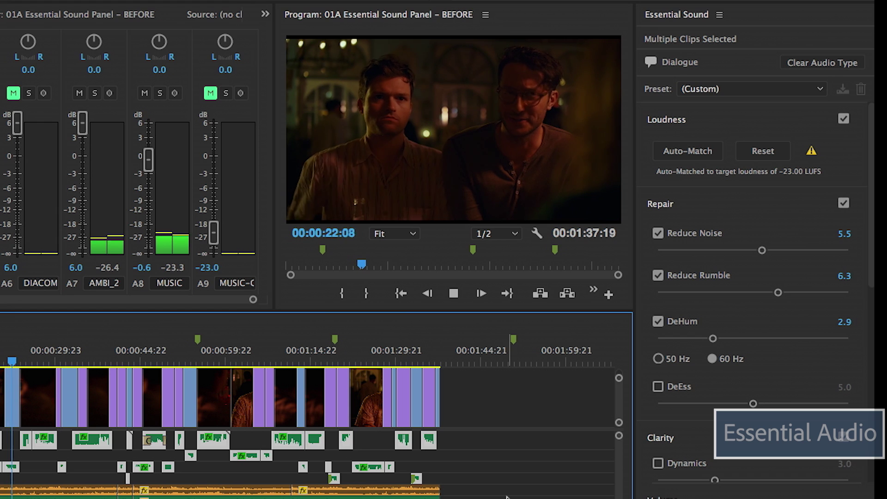
{"action": "left_click", "coordinate": [507, 497]}
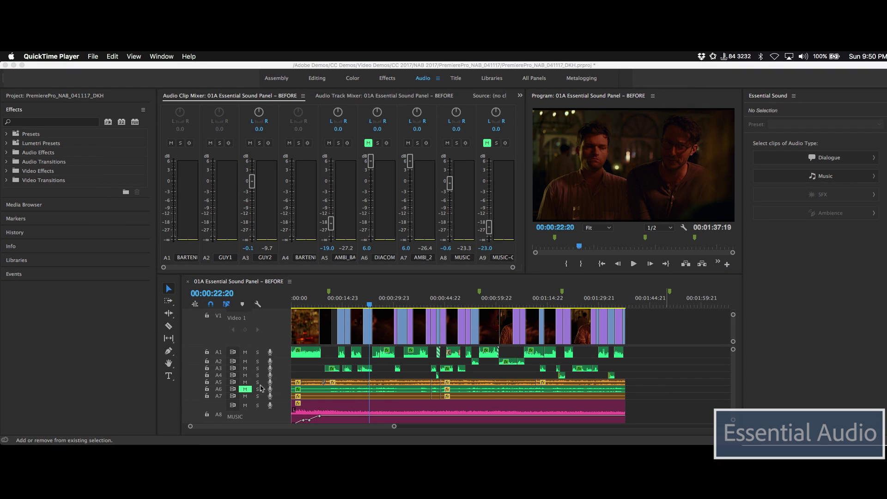
- Solo track A5 and assign the Ambience audio type to all of its clips
{"action": "left_click", "coordinate": [259, 386]}
{"action": "left_click", "coordinate": [258, 382]}
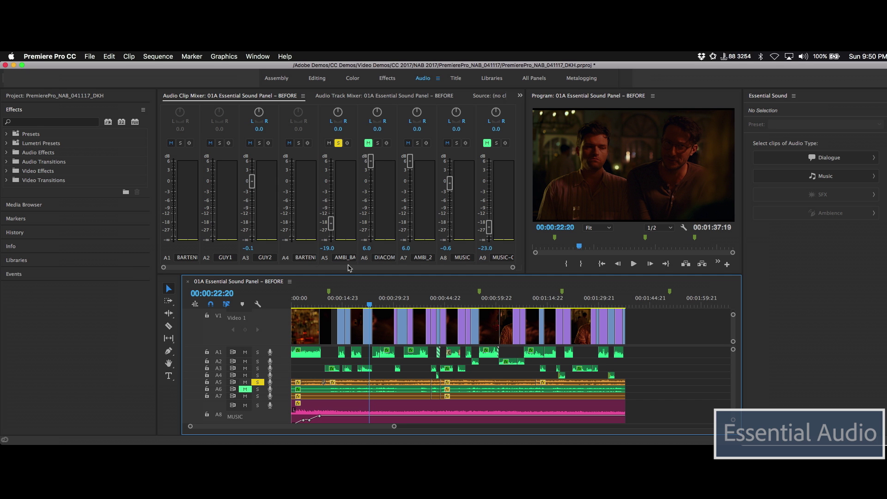
{"action": "left_click_drag", "start_coordinate": [654, 379], "coordinate": [318, 382]}
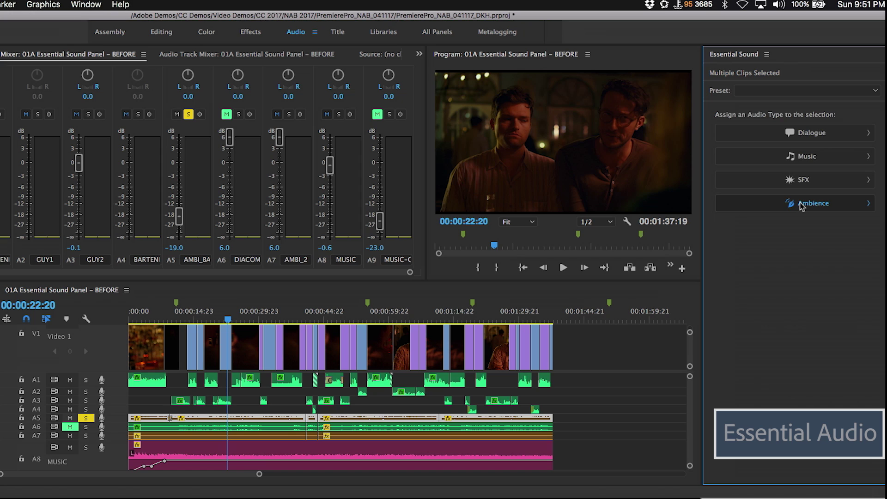
{"action": "left_click", "coordinate": [823, 213]}
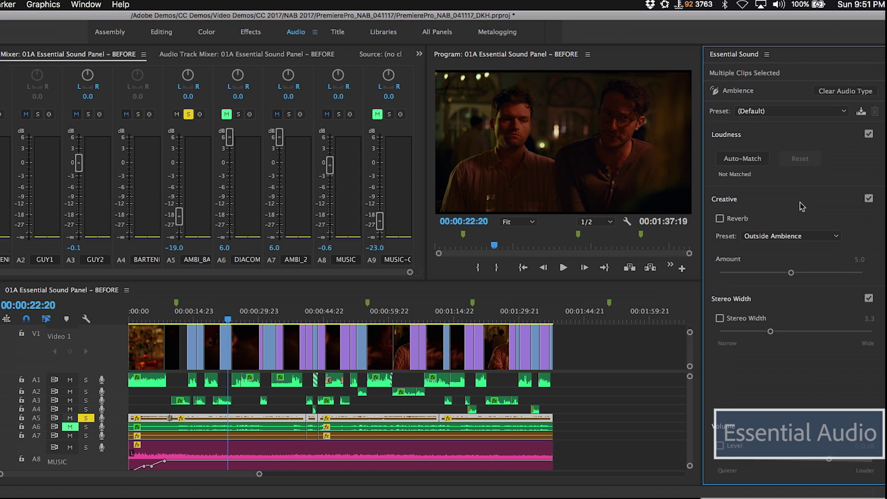
- Add Large Room Ambience reverb with an amount of 5.8 to the A5 clips and auto-match their loudness
{"action": "left_click", "coordinate": [719, 218]}
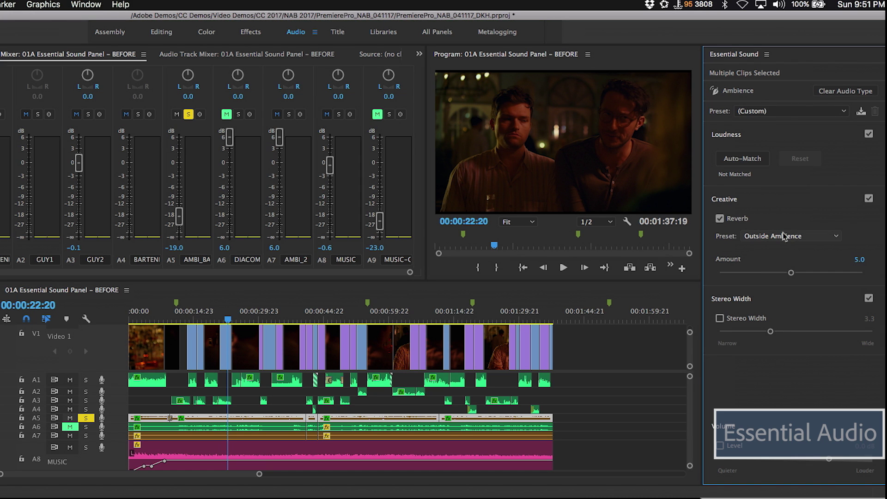
{"action": "left_click", "coordinate": [798, 237]}
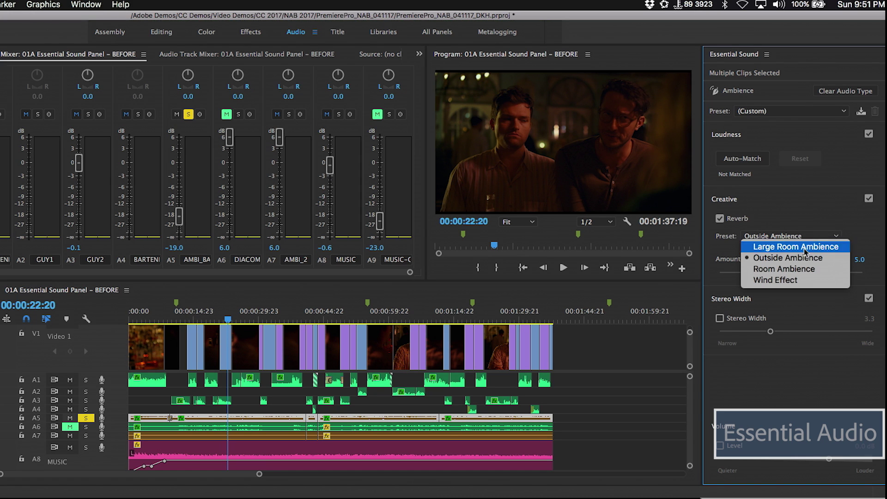
{"action": "left_click", "coordinate": [804, 249]}
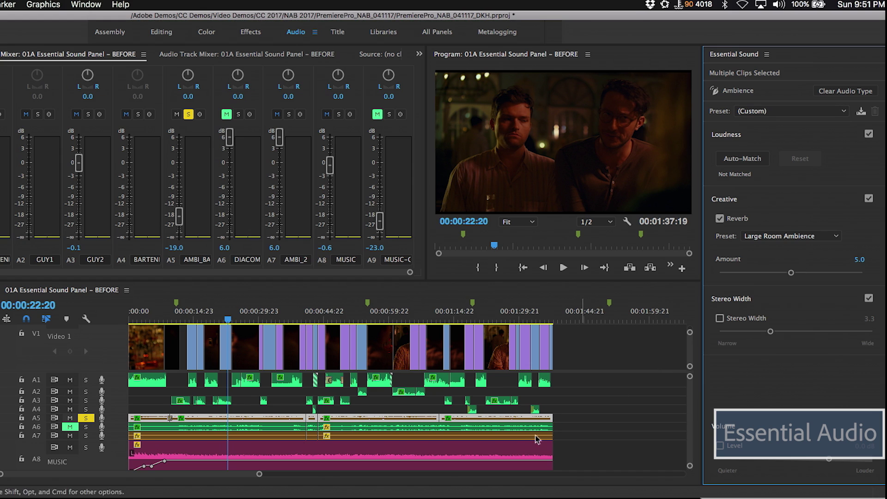
{"action": "left_click", "coordinate": [748, 161]}
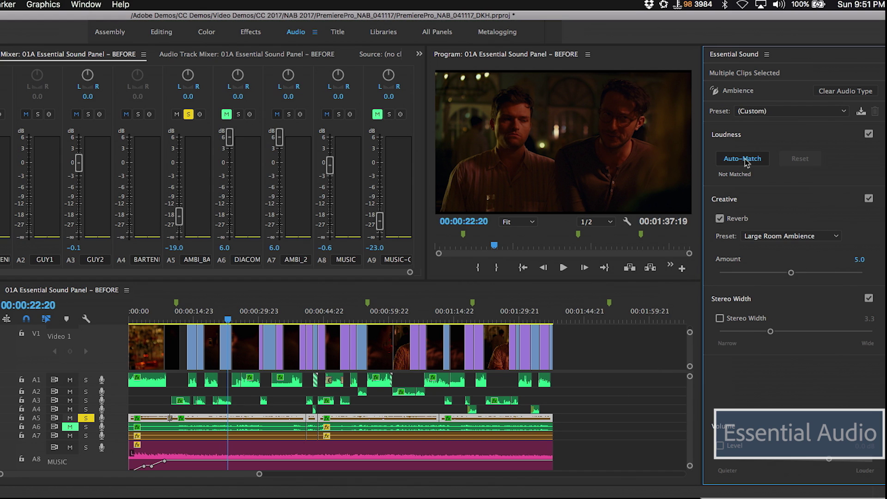
{"action": "left_click_drag", "start_coordinate": [791, 272], "coordinate": [803, 275]}
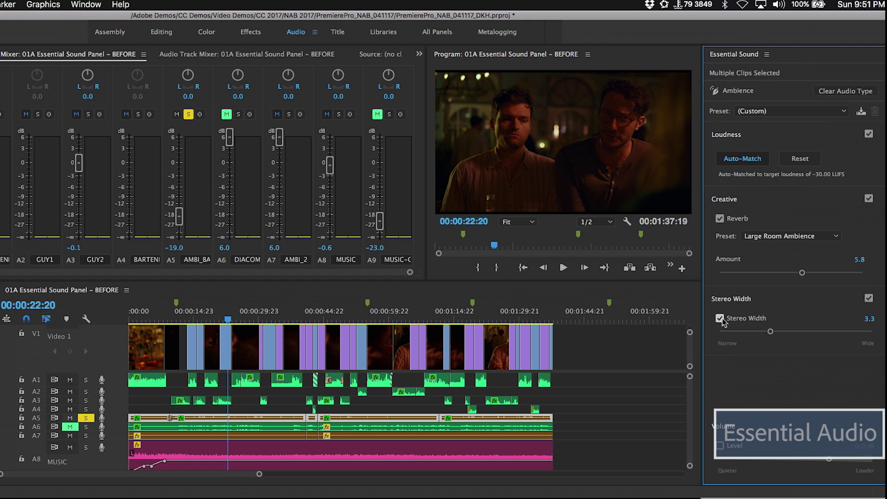
- Set the ambience clips' Stereo Width to 6.0, play the soloed track and clear the selection
{"action": "left_click_drag", "start_coordinate": [770, 331], "coordinate": [812, 334]}
{"action": "key", "text": "space"}
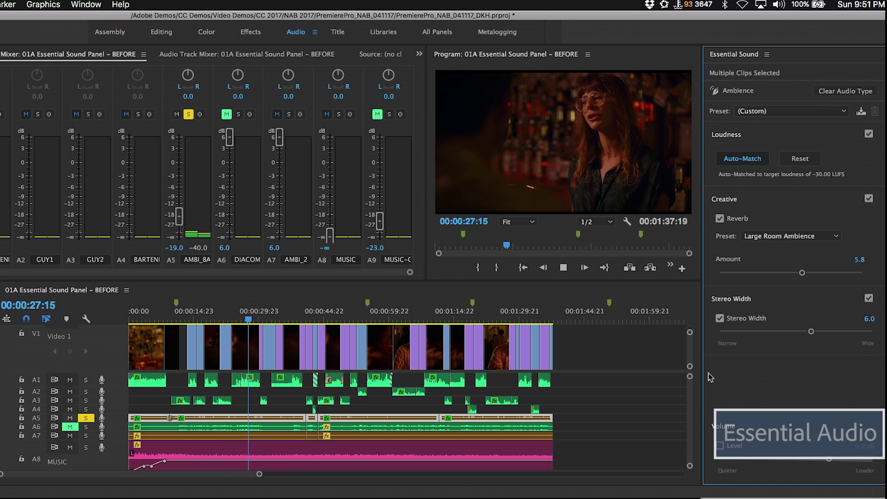
{"action": "key", "text": "space"}
{"action": "key", "text": "super+shift+a"}
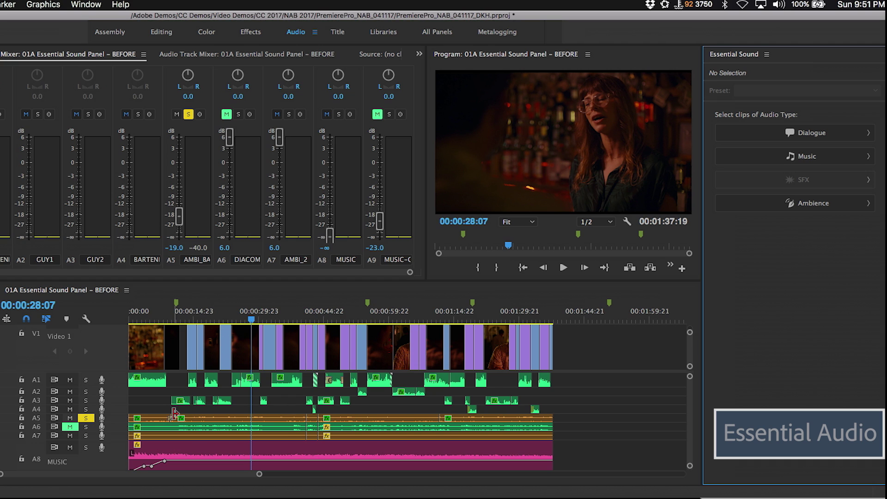
- Turn off solo on track A5 and play the full mix from 00:00:13:12
{"action": "left_click", "coordinate": [189, 318]}
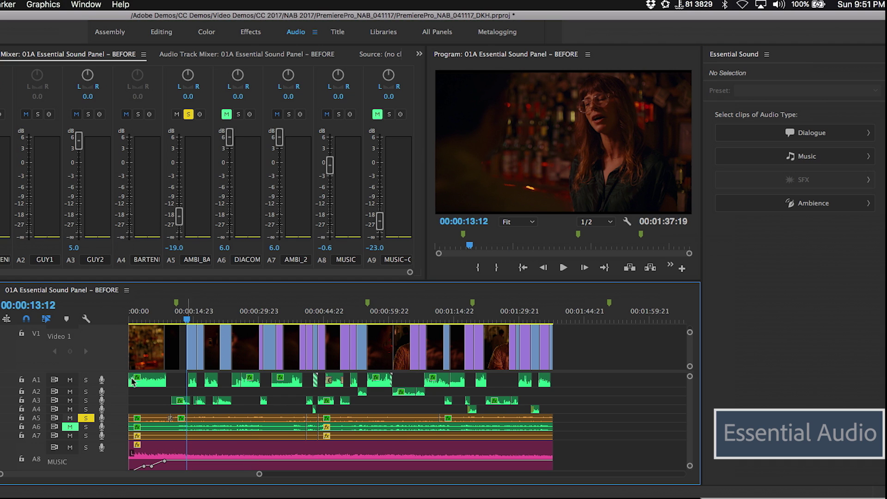
{"action": "left_click", "coordinate": [88, 418]}
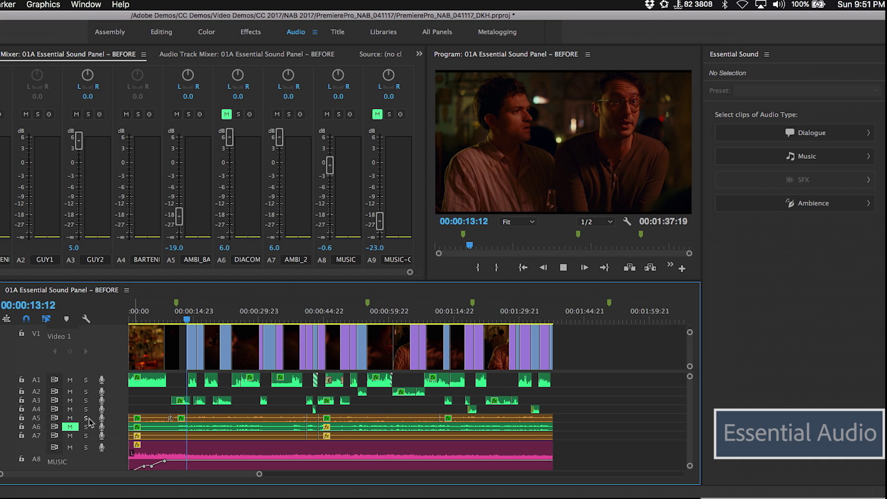
{"action": "key", "text": "space"}
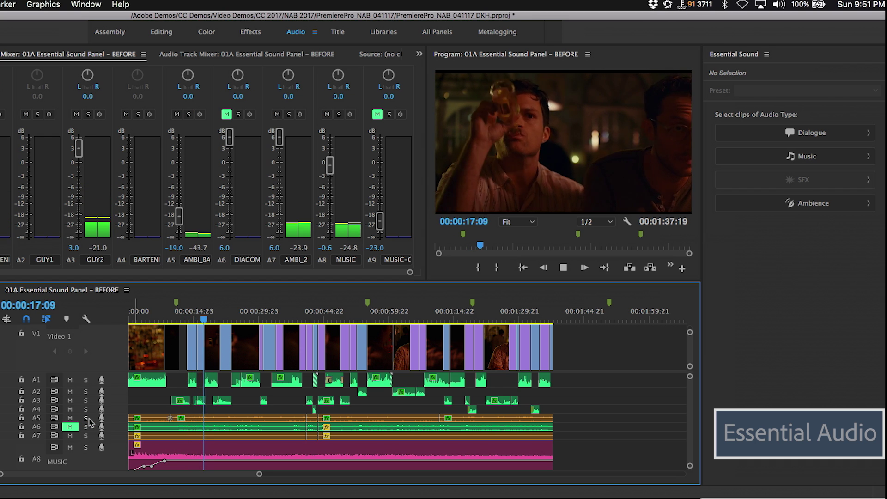
{"action": "key", "text": "space"}
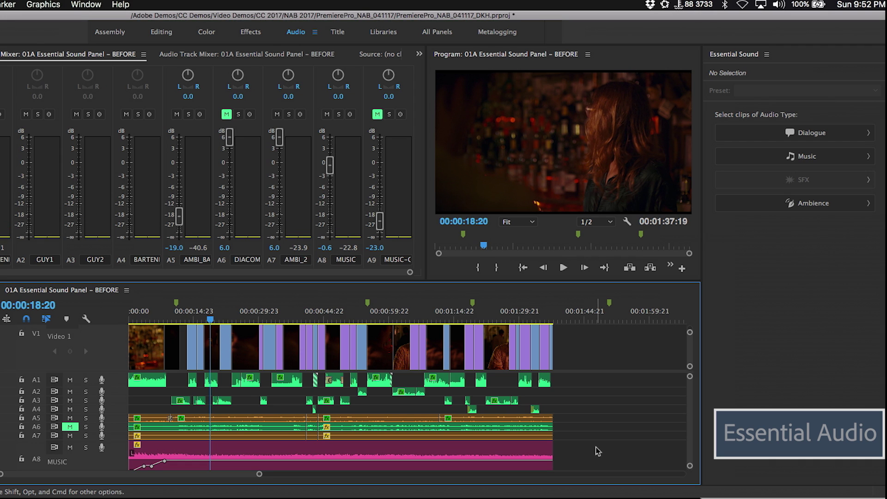
- Inspect the repaired A1 dialogue clip's audio effects in Effect Controls and open the custom setup of Adaptive Noise Reduction
{"action": "left_click", "coordinate": [420, 54]}
{"action": "left_click", "coordinate": [451, 107]}
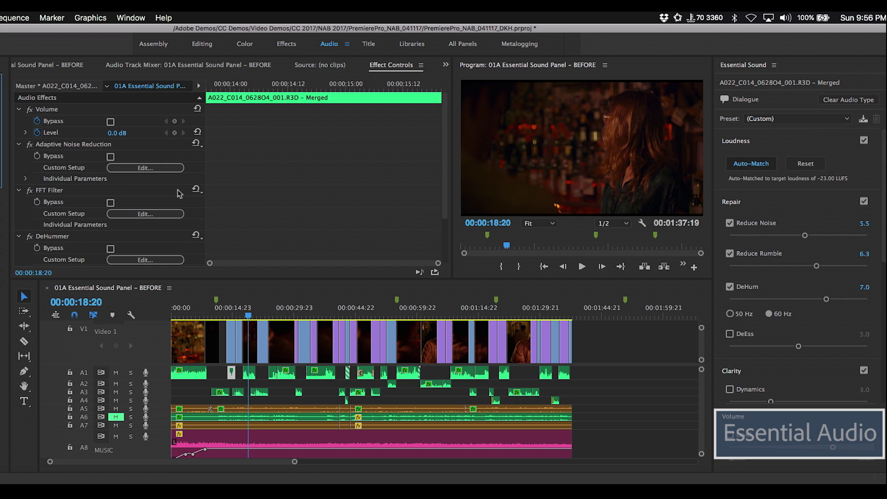
{"action": "left_click", "coordinate": [158, 167]}
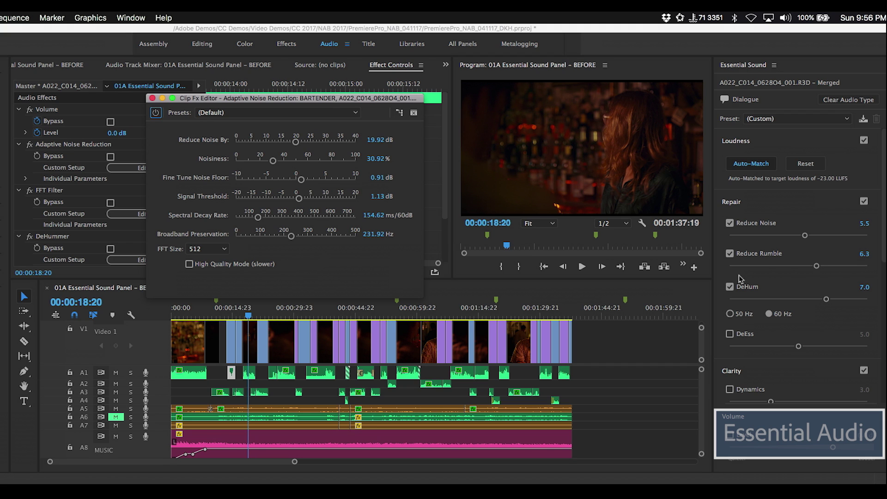
- Set the A1 dialogue clip's Reduce Noise to 5.3 and close the Adaptive Noise Reduction editor
{"action": "mouse_move", "coordinate": [804, 235]}
{"action": "left_mouse_down"}
{"action": "mouse_move", "coordinate": [757, 241]}
{"action": "mouse_move", "coordinate": [814, 241]}
{"action": "mouse_move", "coordinate": [766, 243]}
{"action": "mouse_move", "coordinate": [803, 239]}
{"action": "left_mouse_up"}
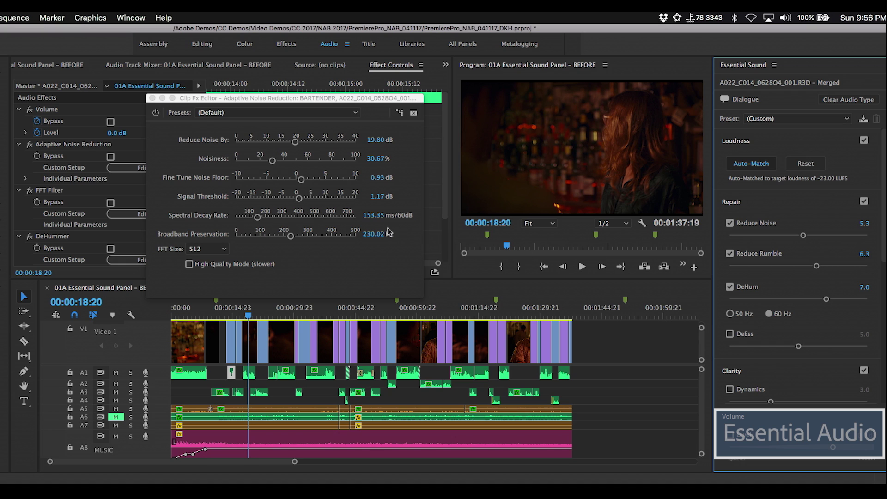
{"action": "left_click", "coordinate": [306, 204]}
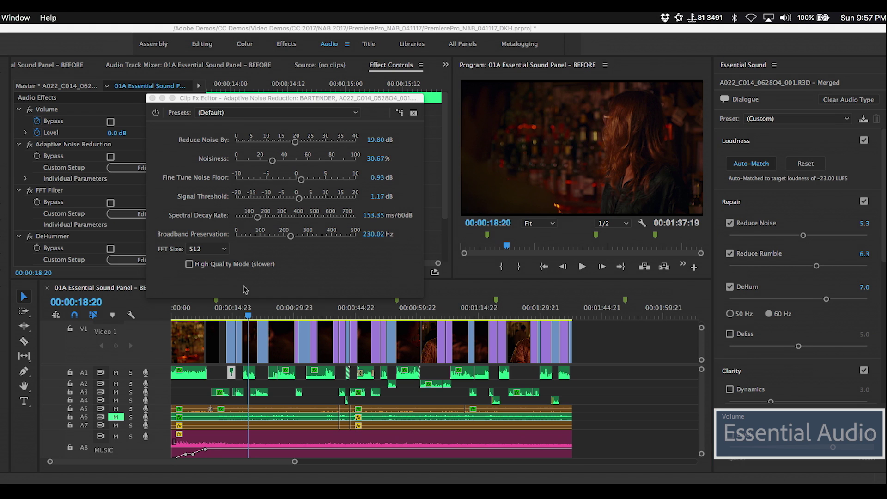
{"action": "left_click", "coordinate": [152, 98]}
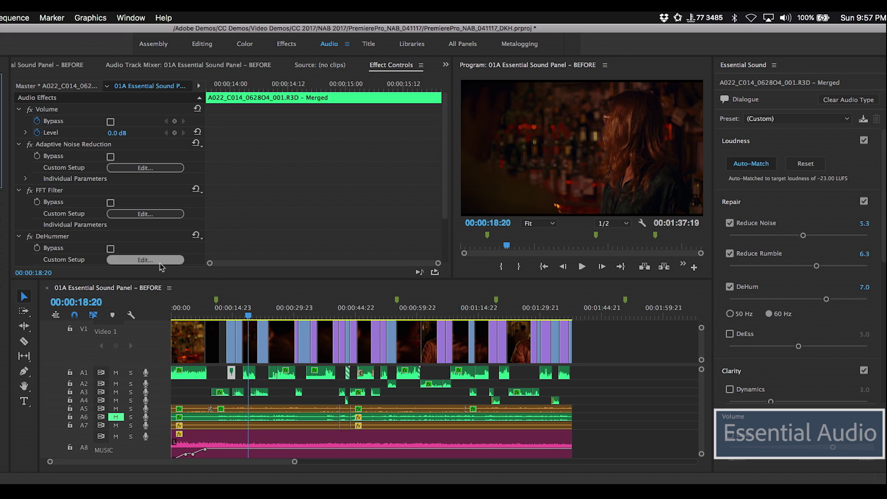
- Send the entire sequence 01A Essential Sound Panel – BEFORE to Adobe Audition, transferring the clip and track effect settings
{"action": "left_click", "coordinate": [190, 295]}
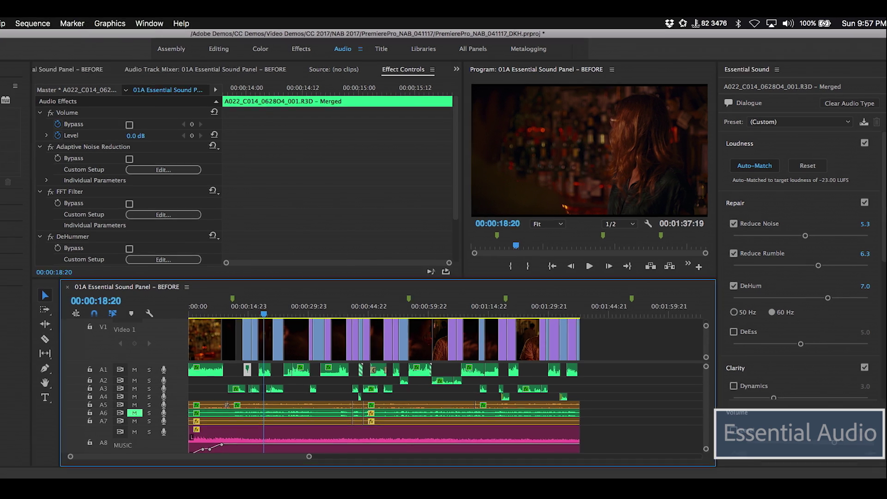
{"action": "left_click", "coordinate": [0, 17]}
{"action": "mouse_move", "coordinate": [168, 282]}
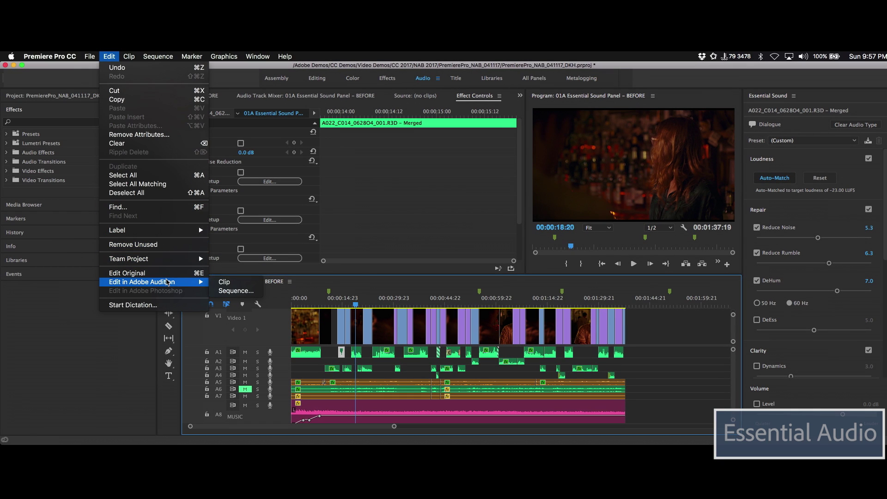
{"action": "left_click", "coordinate": [236, 290]}
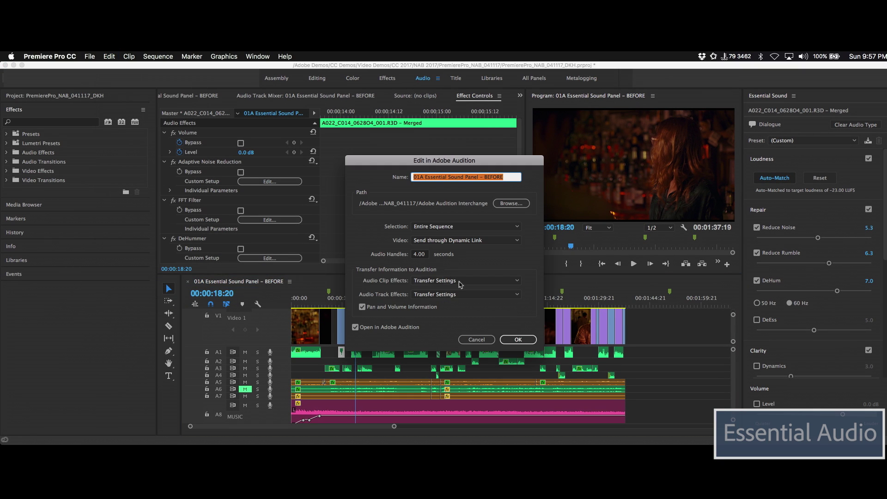
{"action": "left_click", "coordinate": [525, 342]}
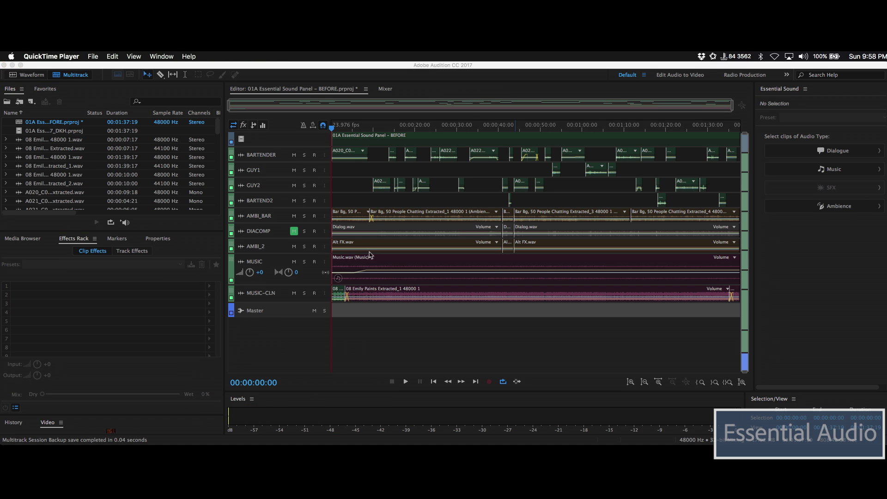
- Inspect the DeHummer settings of the first clip on the BARTENDER track in Audition, then close the effect window
{"action": "left_click", "coordinate": [357, 155]}
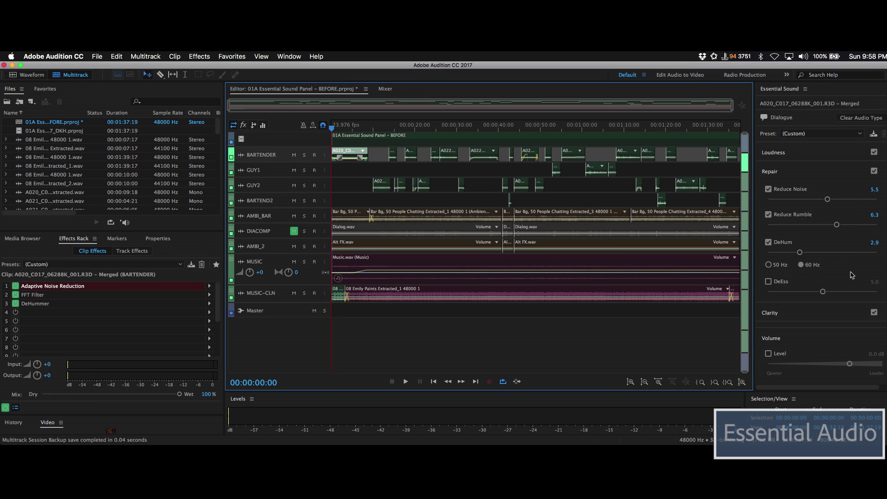
{"action": "double_click", "coordinate": [40, 303]}
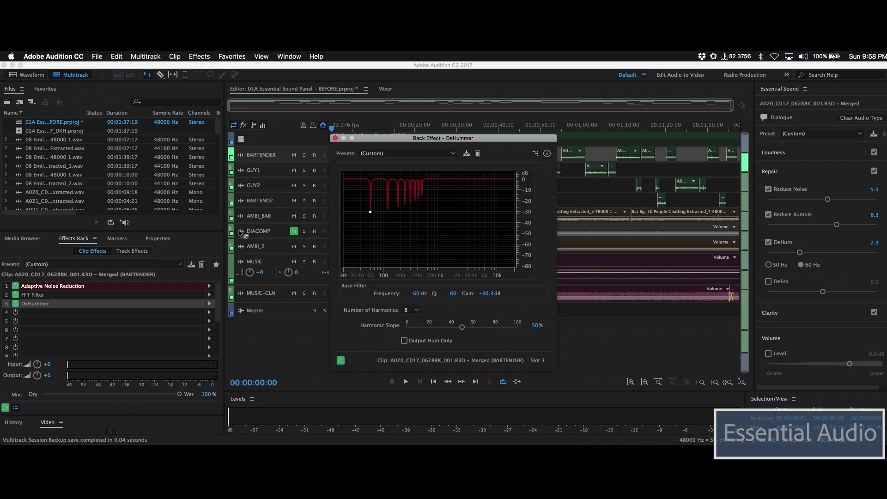
{"action": "left_click_drag", "start_coordinate": [424, 143], "coordinate": [352, 144]}
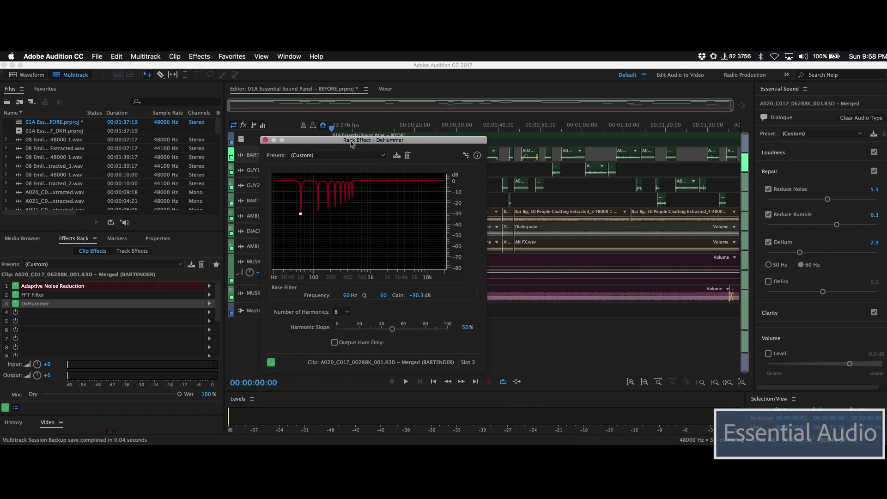
{"action": "left_click", "coordinate": [265, 139]}
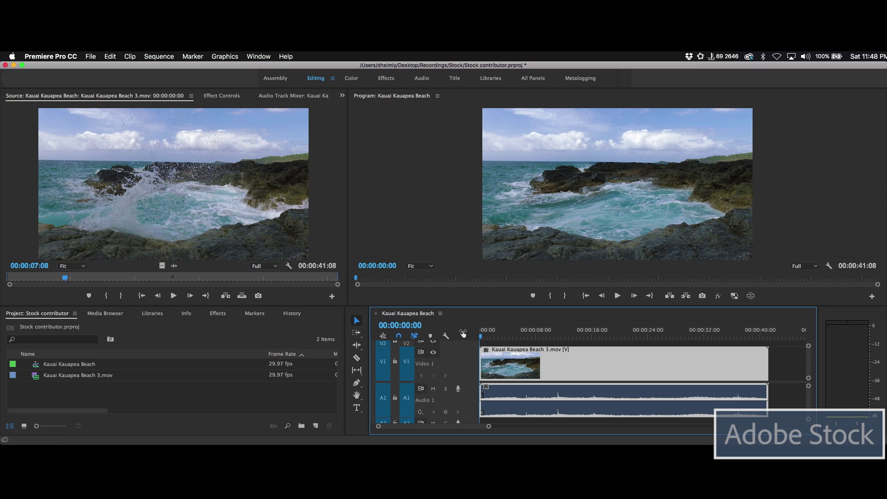
- Set up a media export of the Kauai Kauapea Beach sequence as QuickTime with the Apple ProRes 3840x2160 29.97 preset
{"action": "left_click", "coordinate": [91, 56]}
{"action": "mouse_move", "coordinate": [136, 285]}
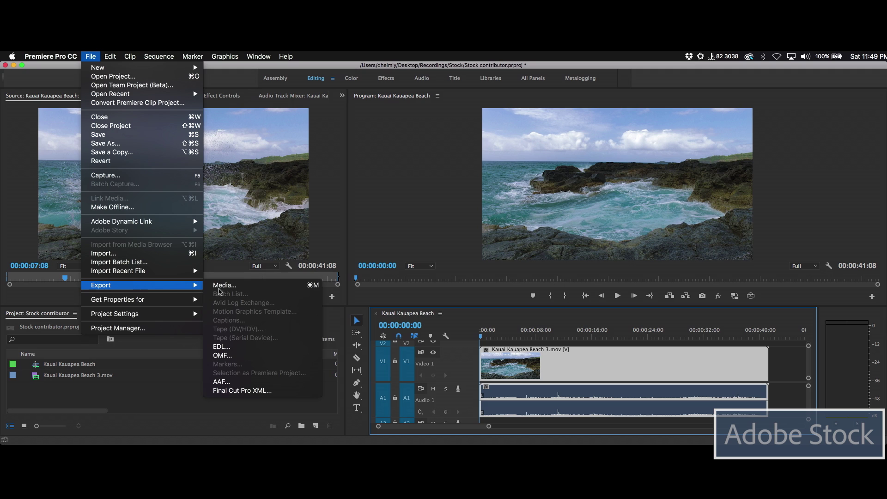
{"action": "left_click", "coordinate": [223, 288]}
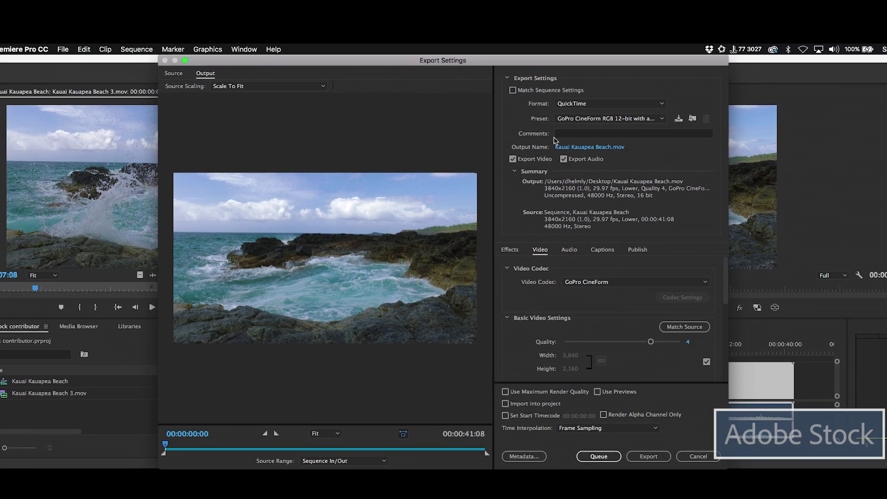
{"action": "left_click", "coordinate": [596, 107]}
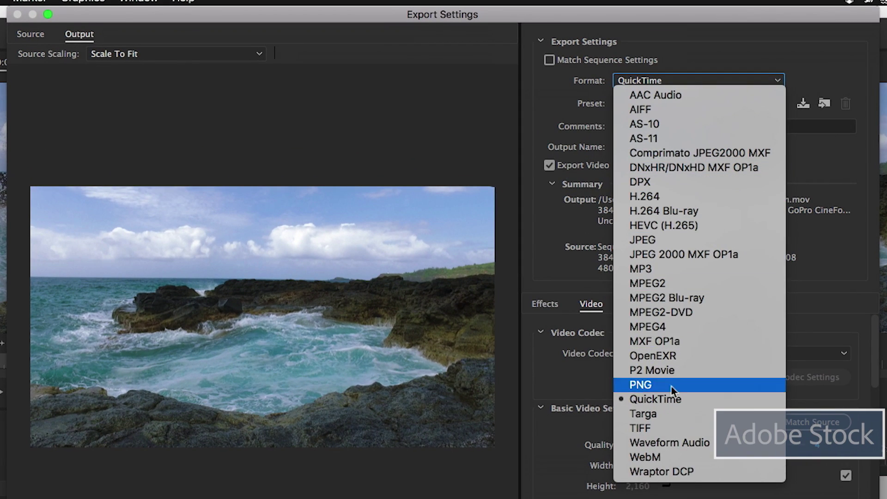
{"action": "left_click", "coordinate": [665, 399]}
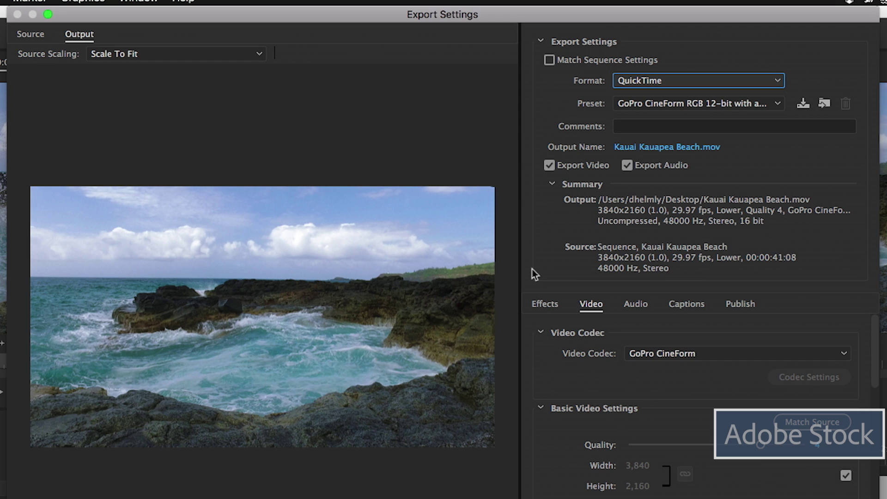
{"action": "left_click", "coordinate": [774, 103]}
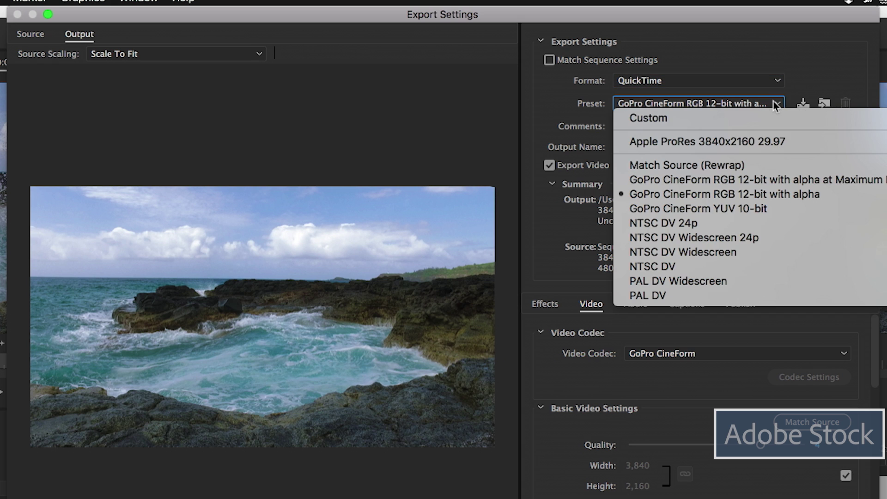
{"action": "left_click", "coordinate": [766, 143]}
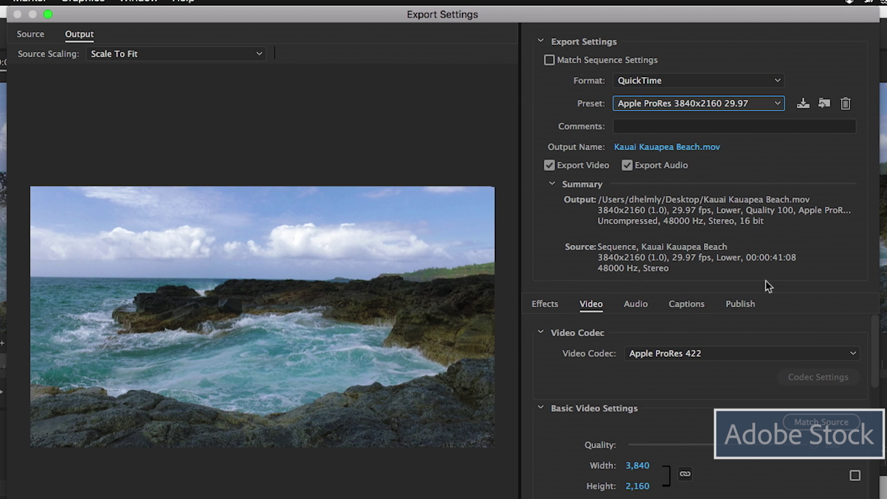
- Enable publishing to Adobe Stock and export the Kauai Kauapea Beach sequence
{"action": "left_click", "coordinate": [740, 305]}
{"action": "left_click", "coordinate": [557, 407]}
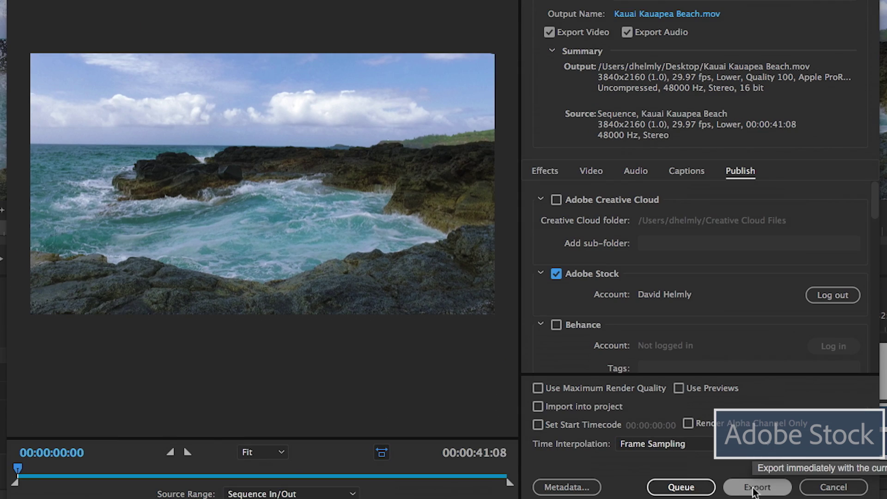
{"action": "left_click", "coordinate": [757, 487]}
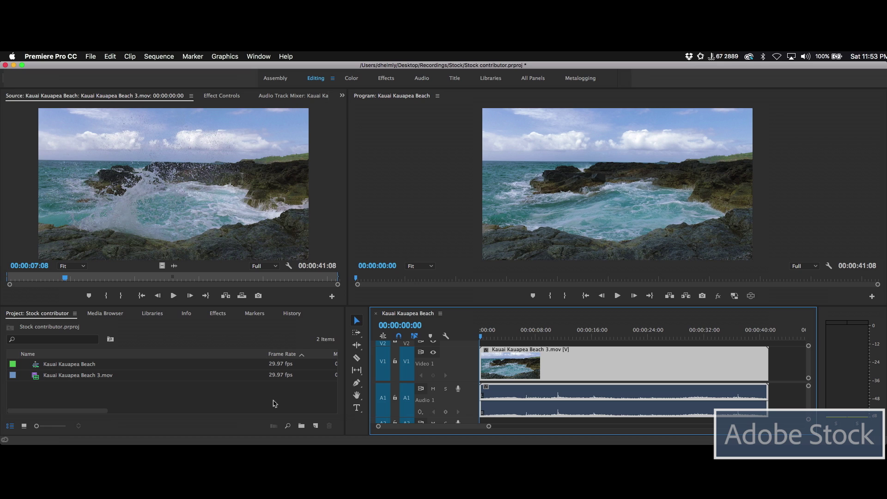
- Search Adobe Stock for "kauai waves" from the Libraries
{"action": "left_click", "coordinate": [153, 313]}
{"action": "left_click", "coordinate": [70, 337]}
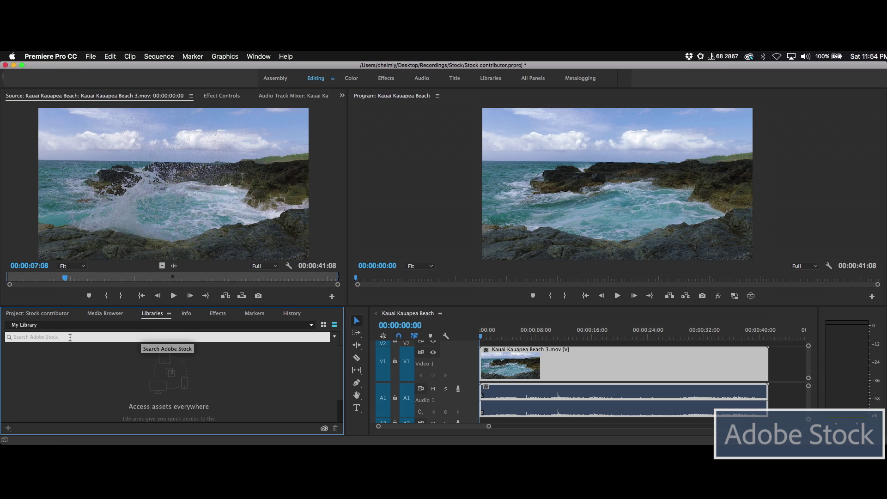
{"action": "type", "text": "kauai waves"}
{"action": "key", "text": "Return"}
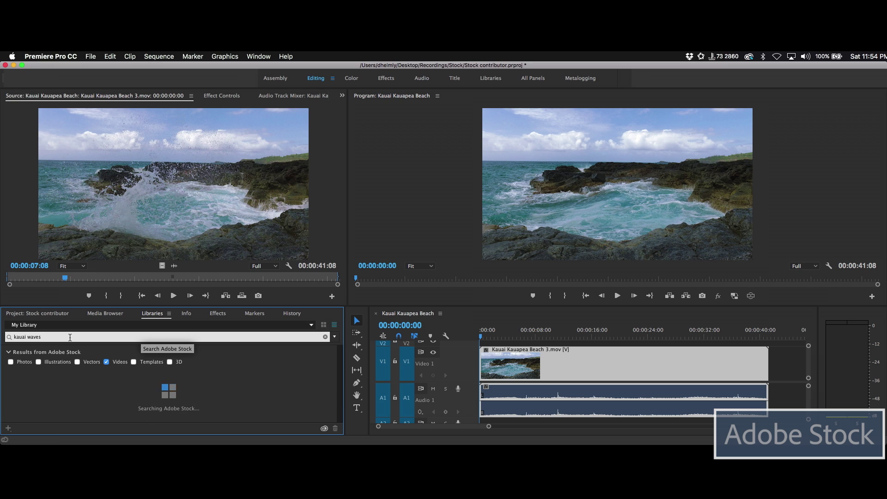
- Open the Adobe Stock web page of the Rolling Surf Queens Bath Kauai video and pause its preview
{"action": "mouse_move", "coordinate": [282, 376]}
{"action": "scroll", "coordinate": [284, 388], "scroll_direction": "down", "scroll_amount": 1}
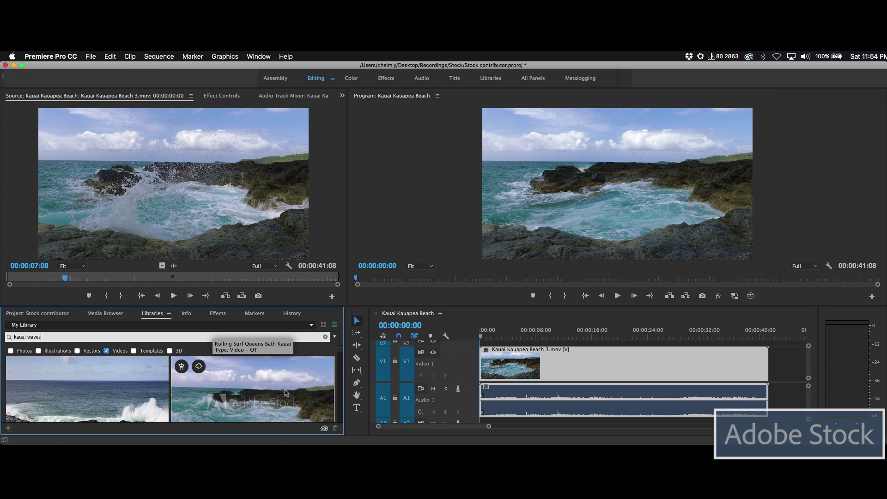
{"action": "double_click", "coordinate": [286, 392]}
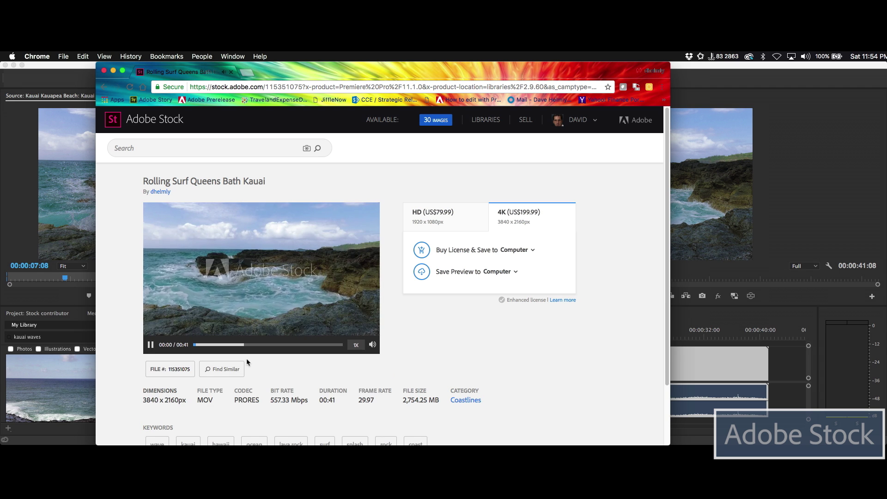
{"action": "left_click", "coordinate": [151, 345]}
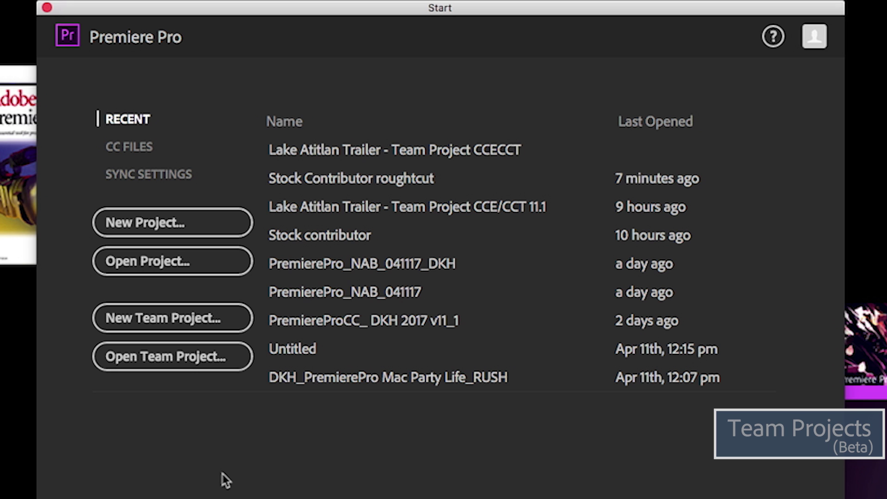
- Open the team projects manager and view the collaborators of the Lake Atitlan Trailer project described as "New CCE/CCT project"
{"action": "left_click", "coordinate": [187, 365]}
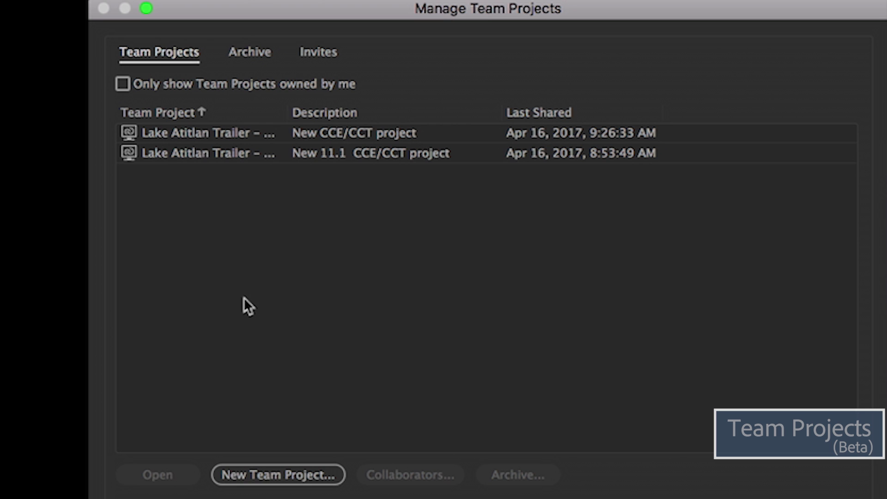
{"action": "left_click", "coordinate": [192, 134]}
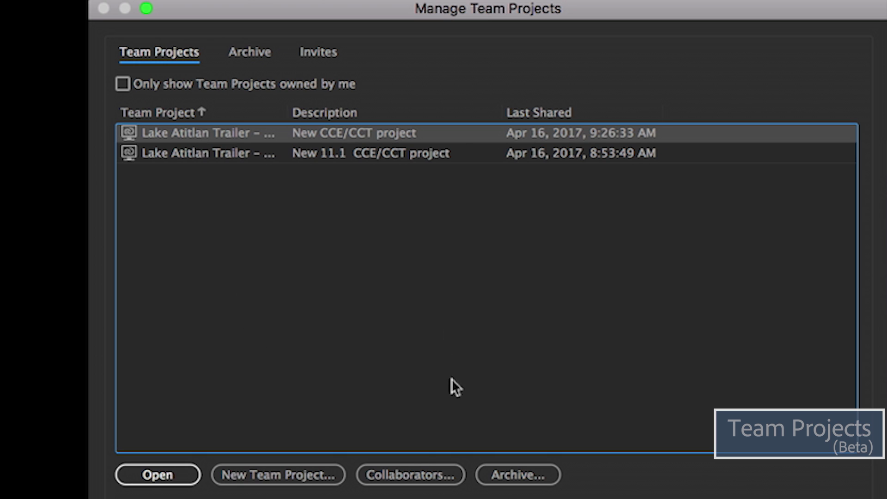
{"action": "left_click", "coordinate": [410, 469]}
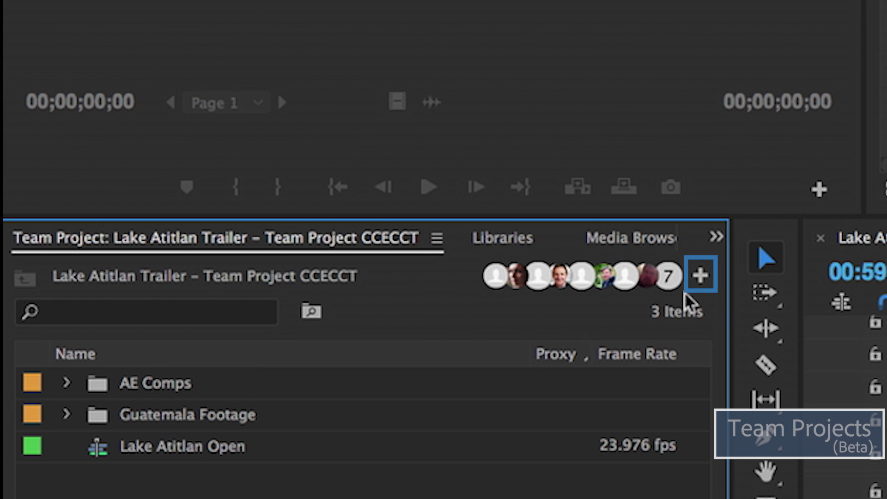
- Show the Team Project commands available for the open Lake Atitlan Trailer project
{"action": "left_click", "coordinate": [309, 1]}
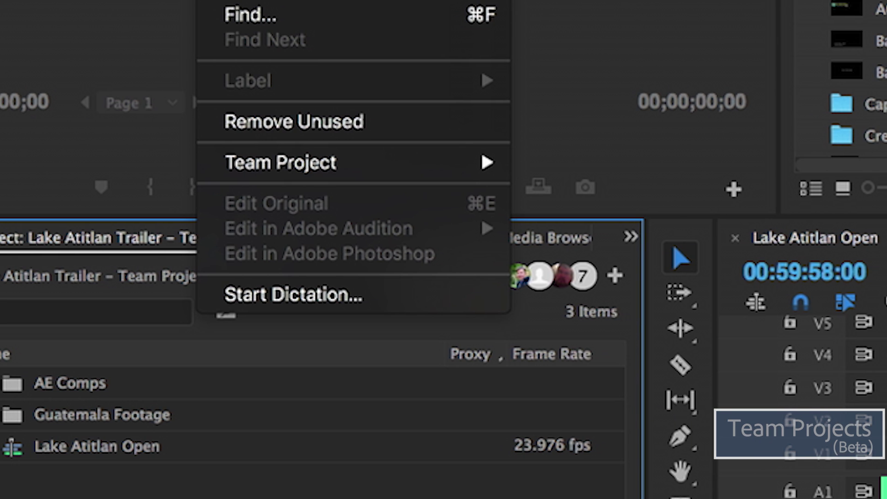
{"action": "mouse_move", "coordinate": [388, 166]}
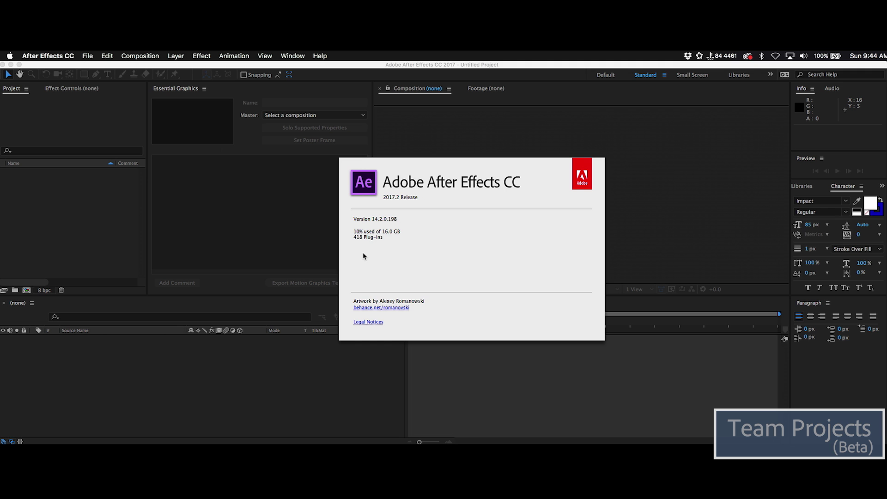
- In After Effects, open the Lake Atitlan Trailer team project described as "New 11.1 CCE/CCT project" and open its Rain Comp
{"action": "left_click", "coordinate": [97, 56]}
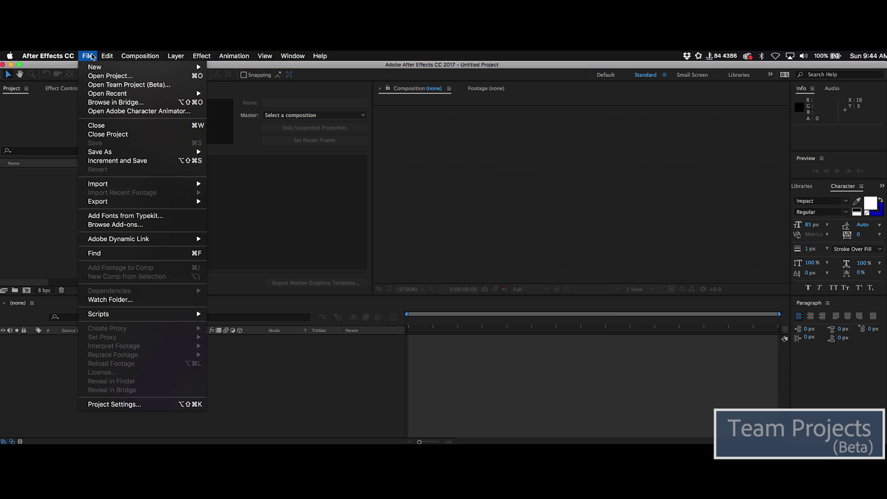
{"action": "left_click", "coordinate": [129, 85]}
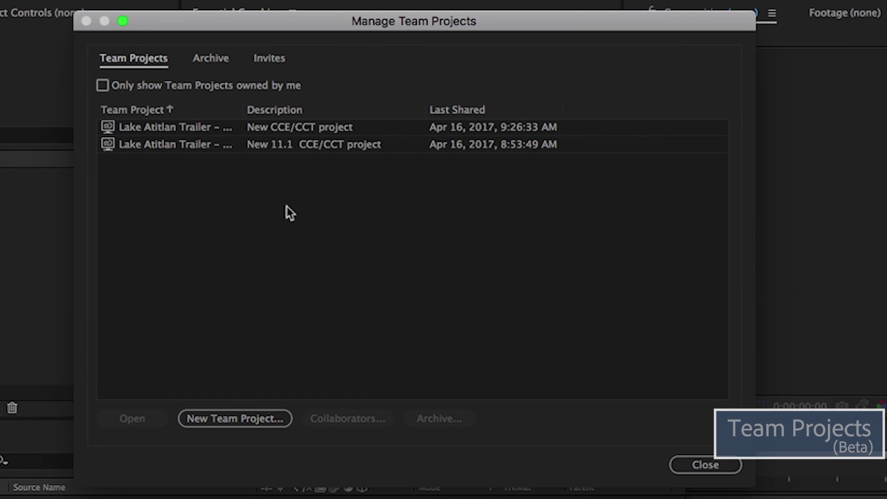
{"action": "left_click", "coordinate": [108, 146]}
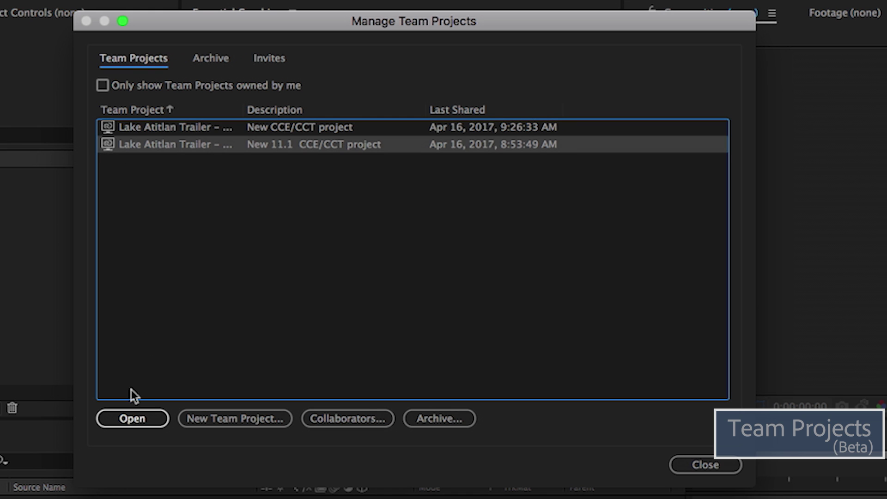
{"action": "left_click", "coordinate": [132, 418]}
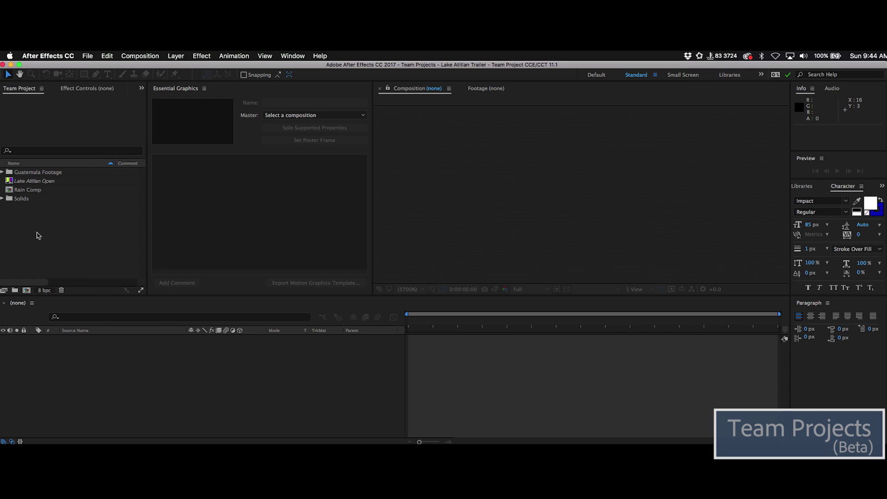
{"action": "double_click", "coordinate": [10, 192]}
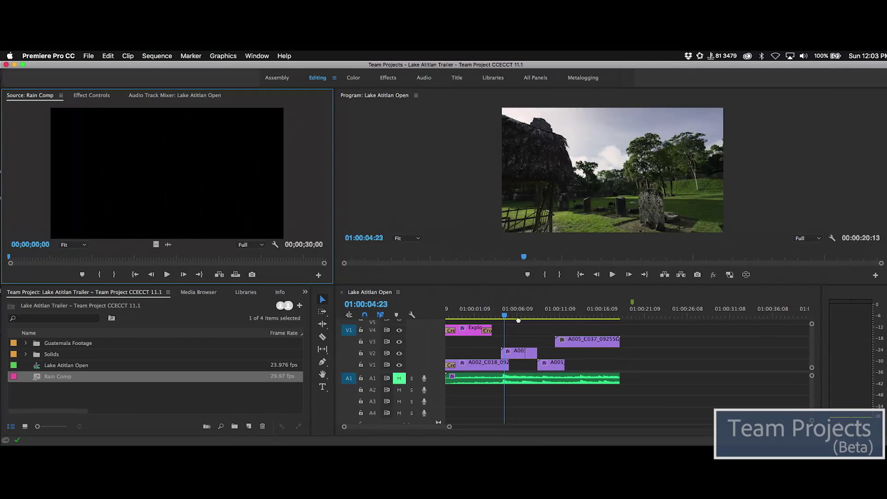
- In Premiere Pro, overlay the Rain Comp on the thatched-hut ruins shot in the Lake Atitlan Open sequence
{"action": "left_click_drag", "start_coordinate": [618, 328], "coordinate": [576, 329]}
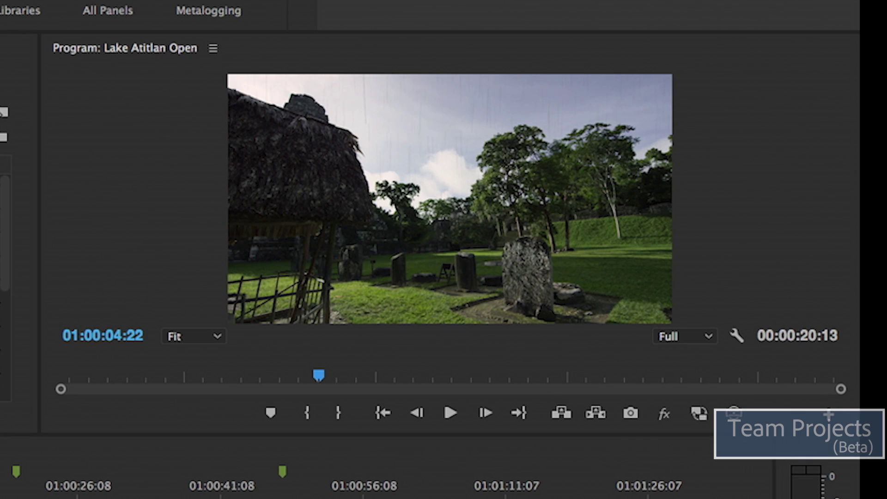
- Play back the Rain Comp overlay on the thatched-hut ruins shot
{"action": "key", "text": "space"}
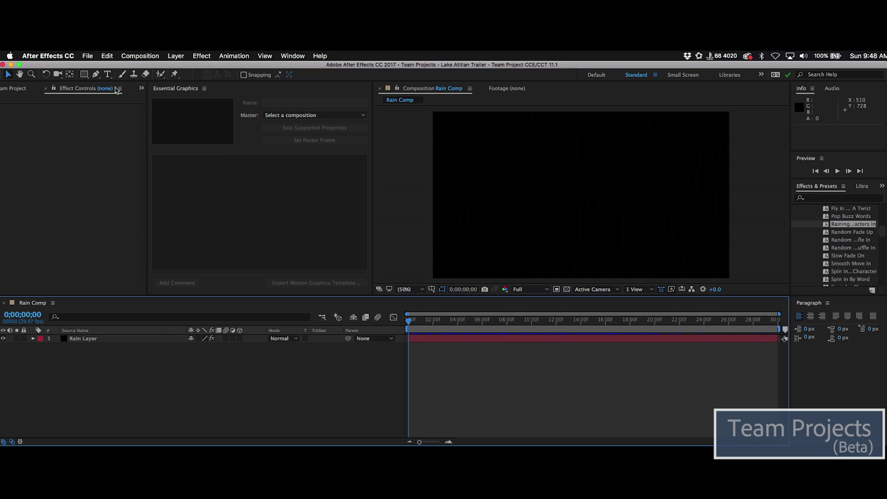
- In After Effects, add the text "Annual Rainfall" to Rain Comp and position it near the bottom centre of the frame
{"action": "left_click", "coordinate": [107, 74]}
{"action": "left_click", "coordinate": [494, 253]}
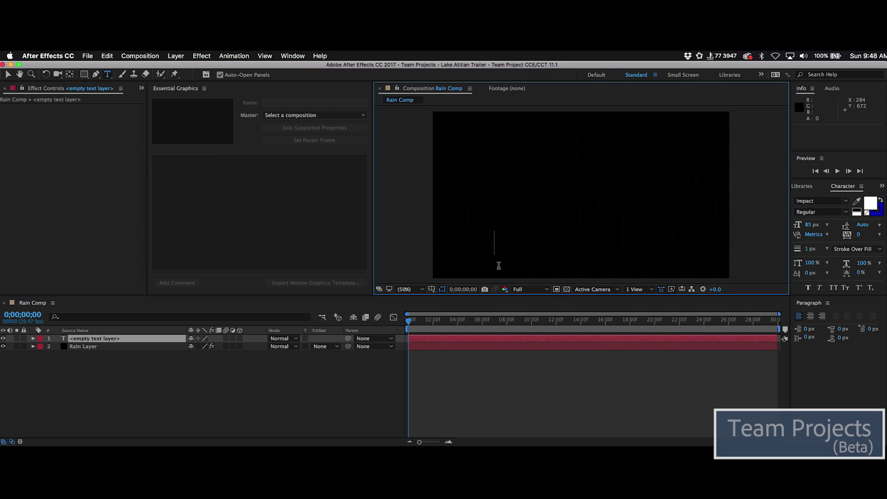
{"action": "type", "text": "Annual Rainfall"}
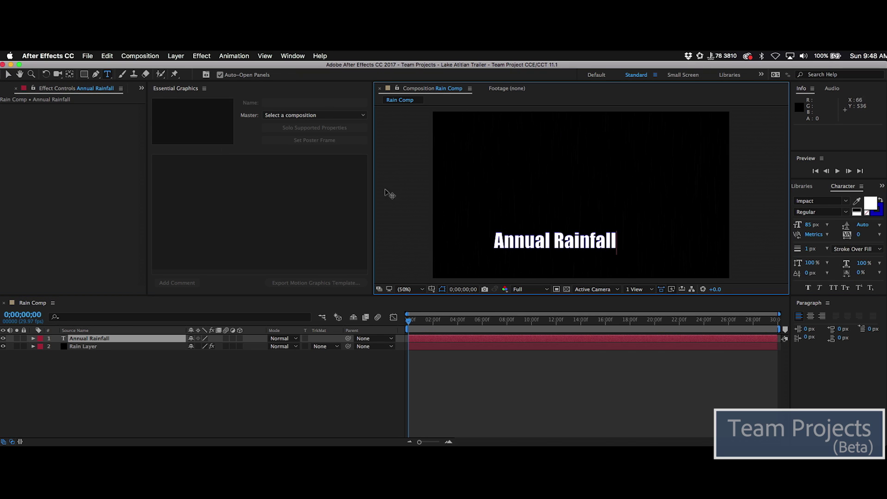
{"action": "key", "text": "Escape"}
{"action": "key", "text": "v"}
{"action": "left_click_drag", "start_coordinate": [531, 245], "coordinate": [563, 265]}
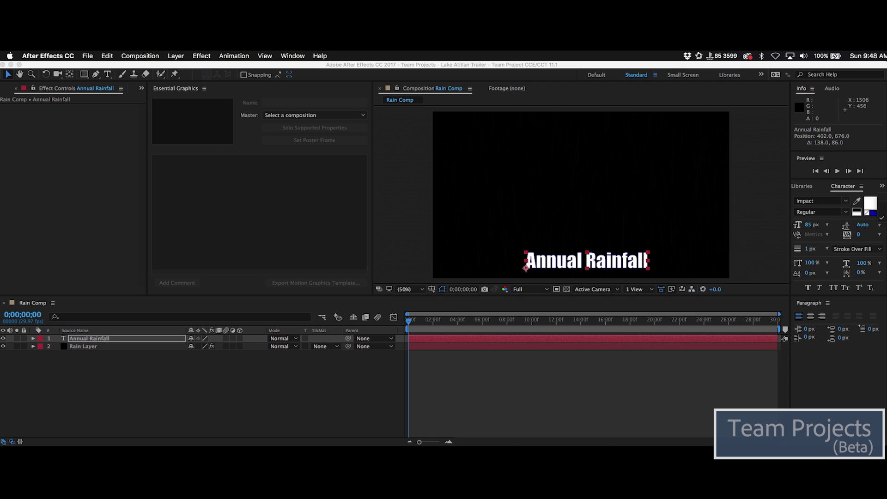
- Apply the Raining Characters In preset to the Annual Rainfall text layer and preview the animation from the start
{"action": "left_click", "coordinate": [883, 201]}
{"action": "left_click_drag", "start_coordinate": [827, 226], "coordinate": [662, 253]}
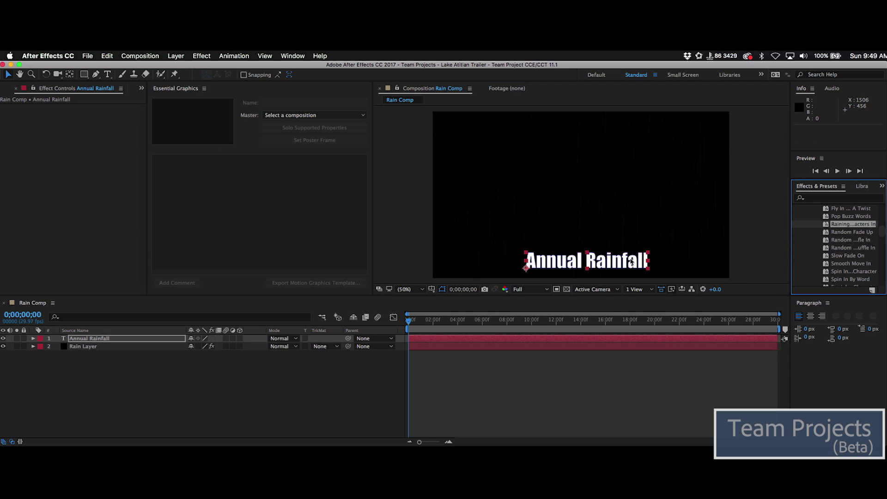
{"action": "left_click", "coordinate": [395, 326]}
{"action": "key", "text": "space"}
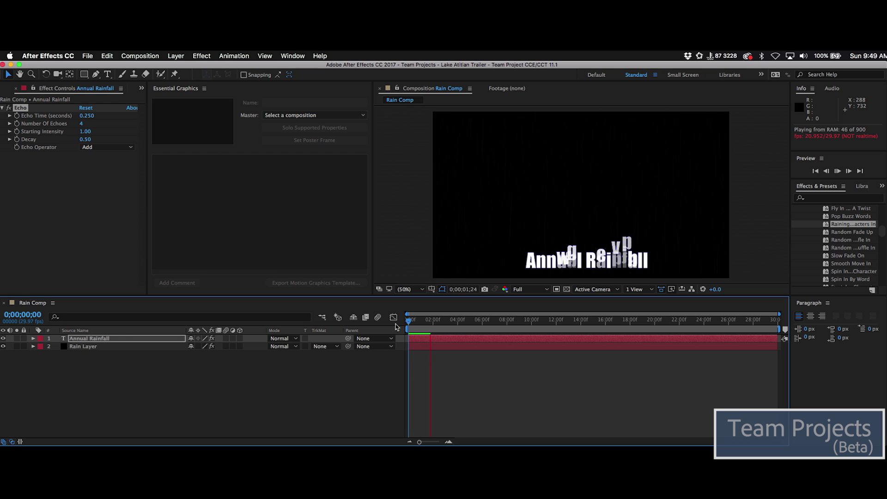
{"action": "key", "text": "space"}
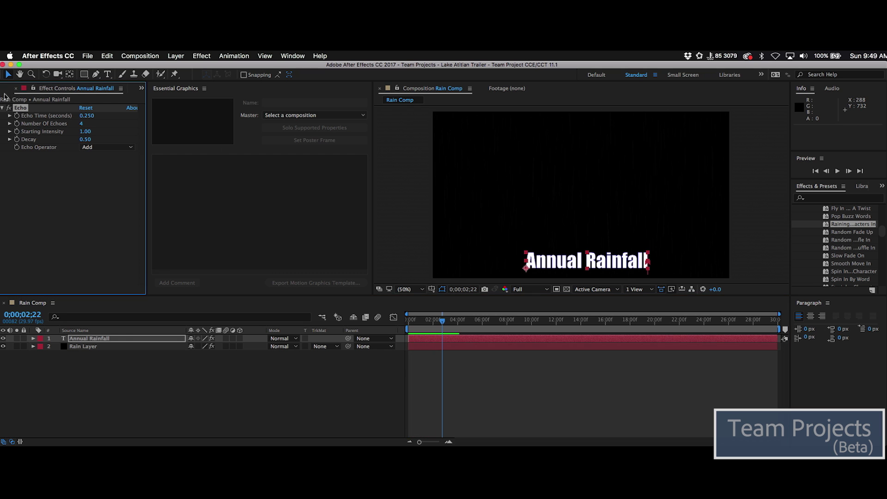
- Share the Rain Comp edit to the team project with the comment "added rain text effect"
{"action": "left_click", "coordinate": [5, 88]}
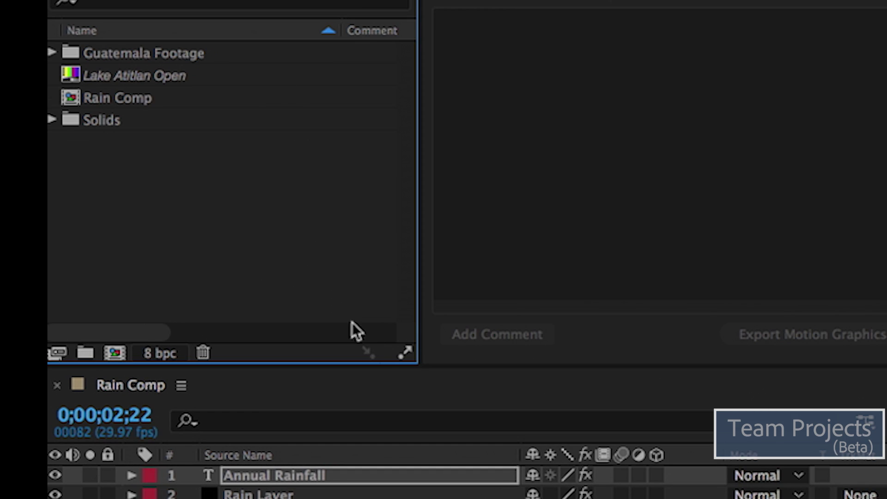
{"action": "left_click", "coordinate": [406, 354]}
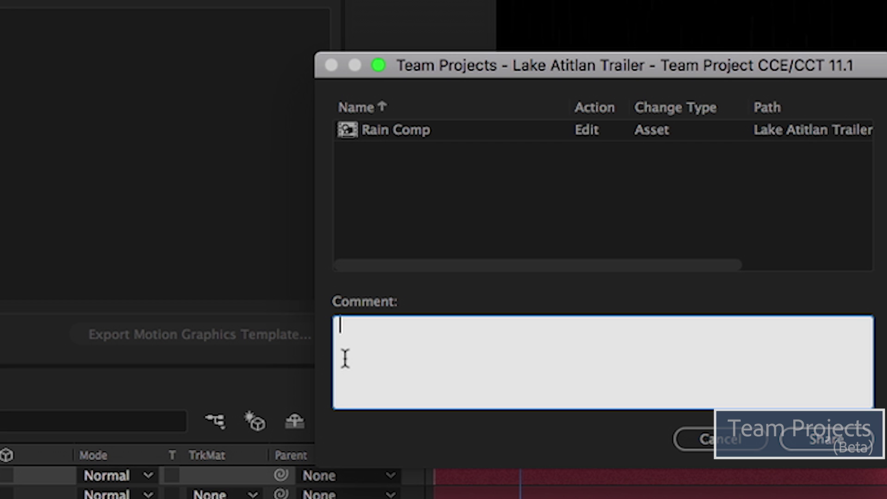
{"action": "type", "text": "added rain text"}
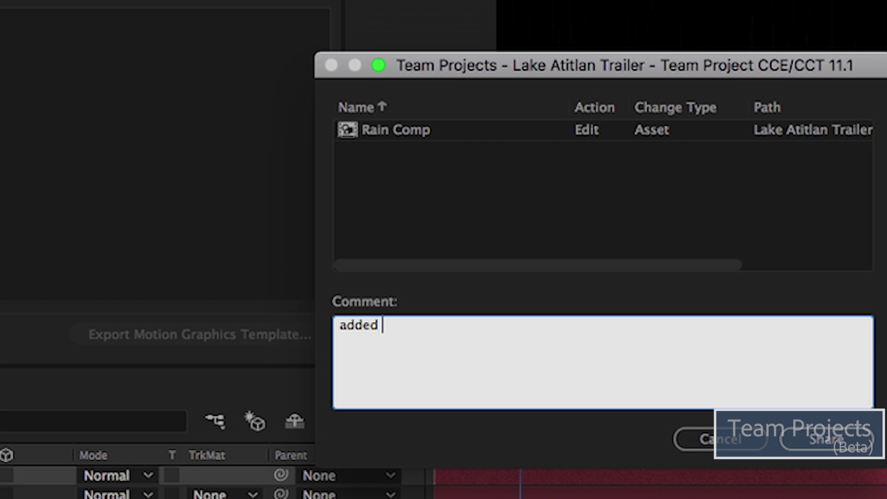
{"action": "type", "text": " effect"}
{"action": "left_click", "coordinate": [817, 441]}
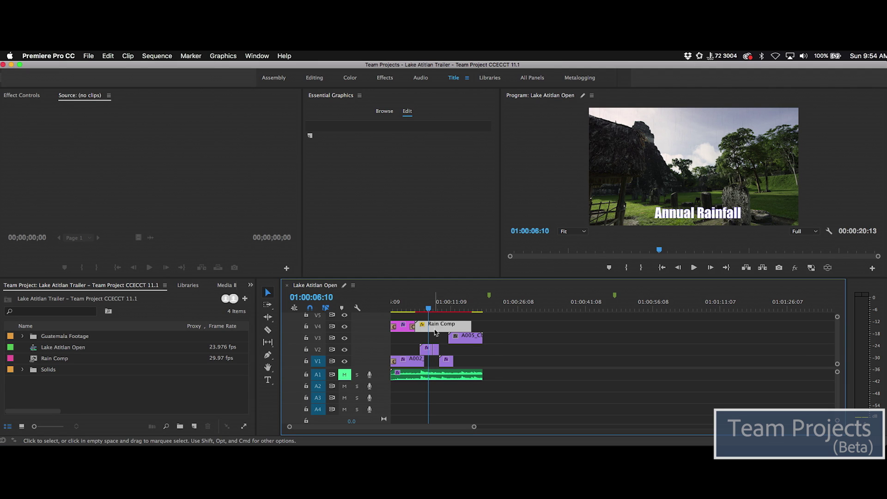
- In Premiere Pro, set the Rain Comp clip's opacity to 56% and play back the shot from the clip's start
{"action": "left_click", "coordinate": [23, 96]}
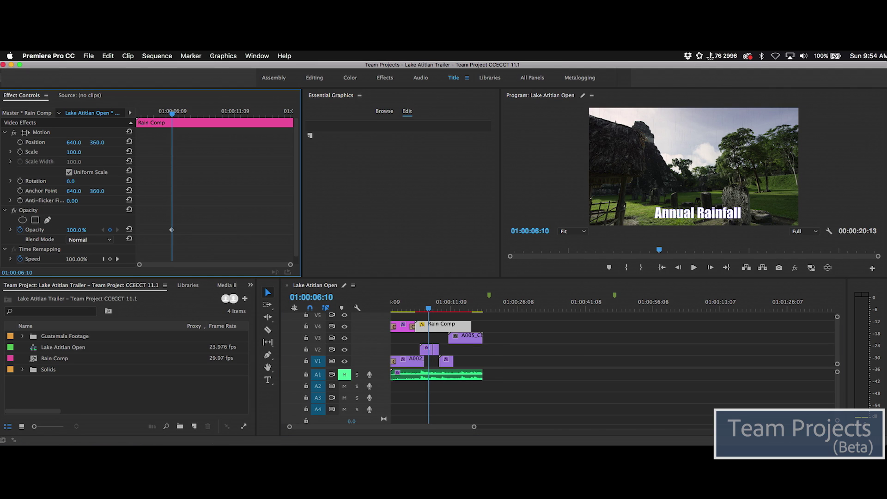
{"action": "left_click_drag", "start_coordinate": [77, 230], "coordinate": [56, 230]}
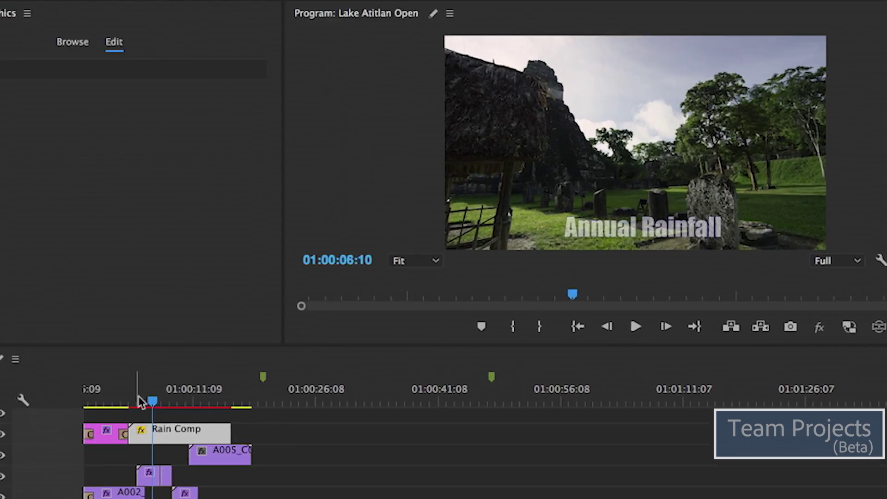
{"action": "left_click", "coordinate": [415, 306]}
{"action": "key", "text": "space"}
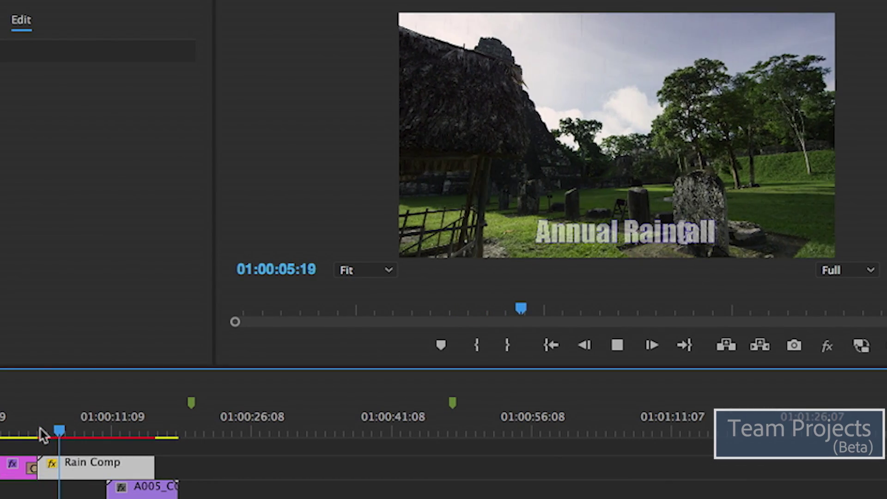
{"action": "key", "text": "space"}
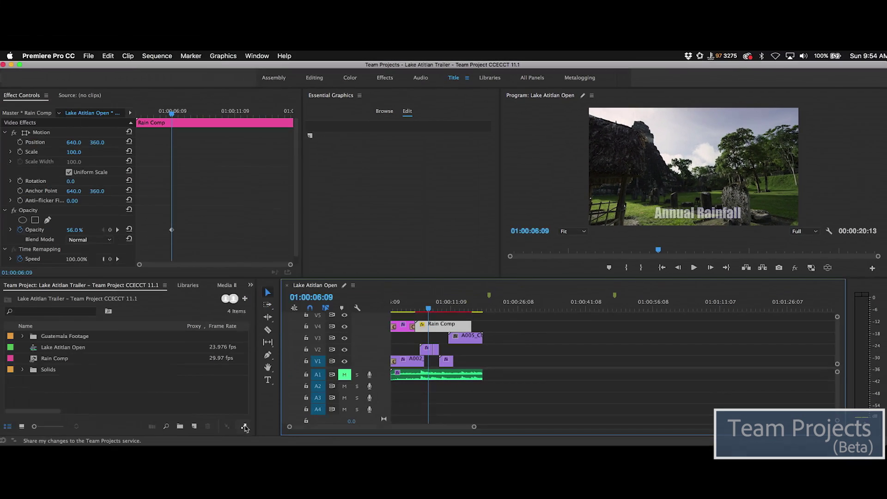
- Share the Lake Atitlan Open sequence edit to the team project with the comment "opacity adjustment on rain text"
{"action": "left_click", "coordinate": [246, 427]}
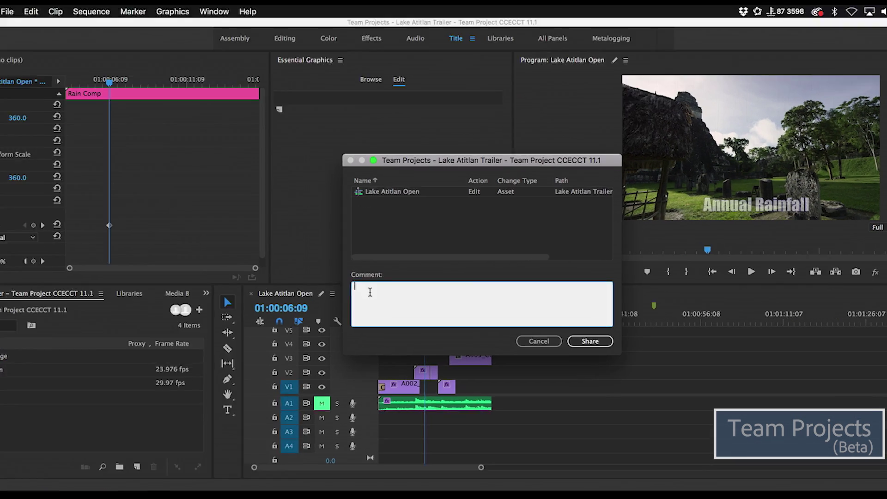
{"action": "type", "text": "opacity adjustment on rain text"}
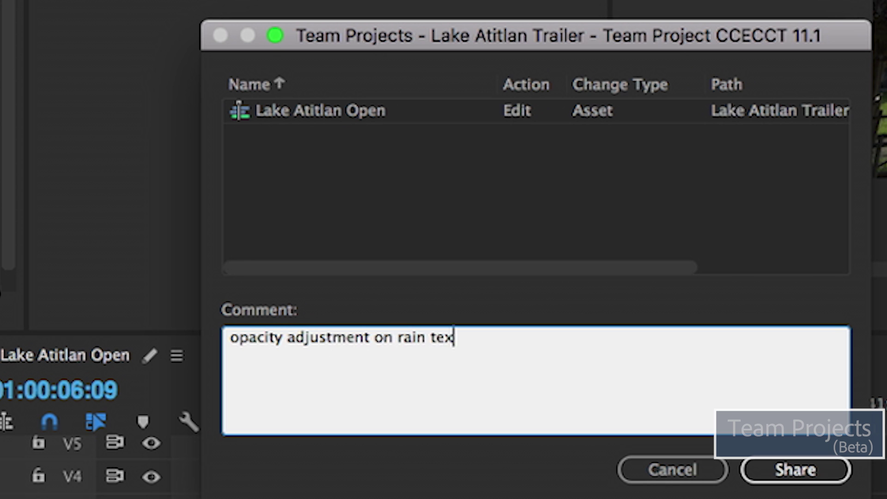
{"action": "left_click", "coordinate": [785, 462]}
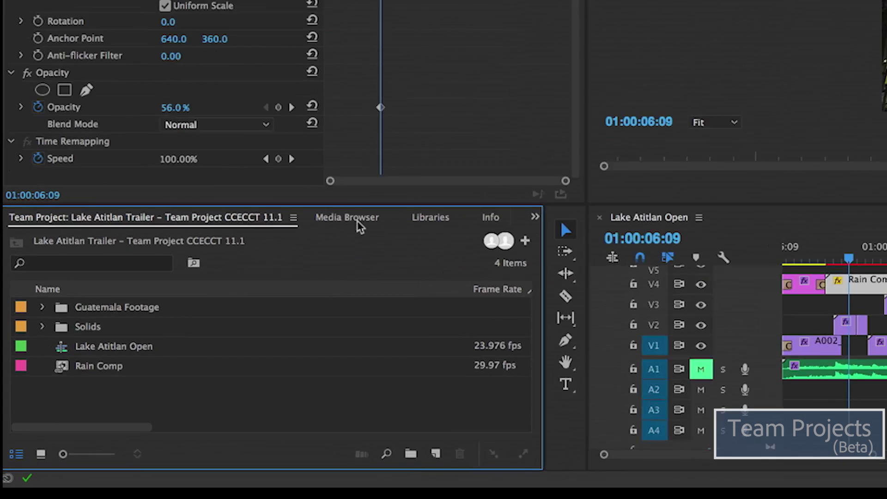
- Browse the Creative Cloud team projects to Lake Atitlan Trailer - Team Project CCE/CCT 11.1 and step back to its 2017-04-16T13:45:38Z version
{"action": "left_click", "coordinate": [358, 222]}
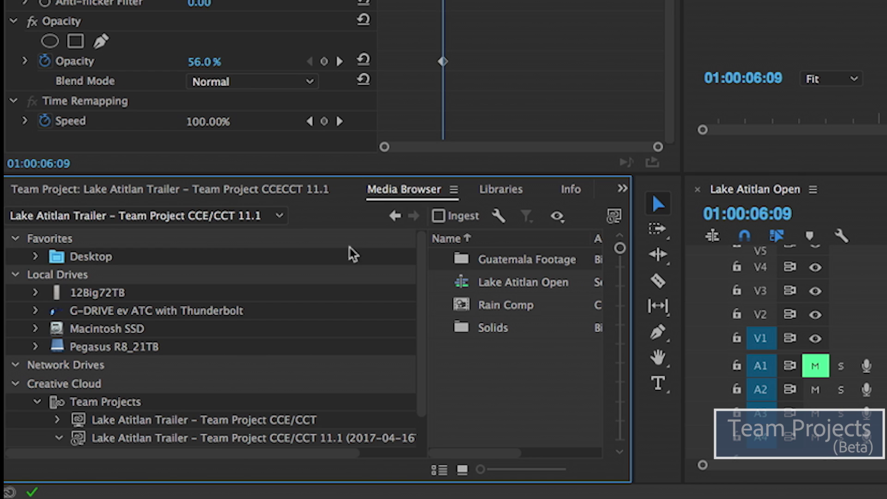
{"action": "left_click", "coordinate": [82, 387]}
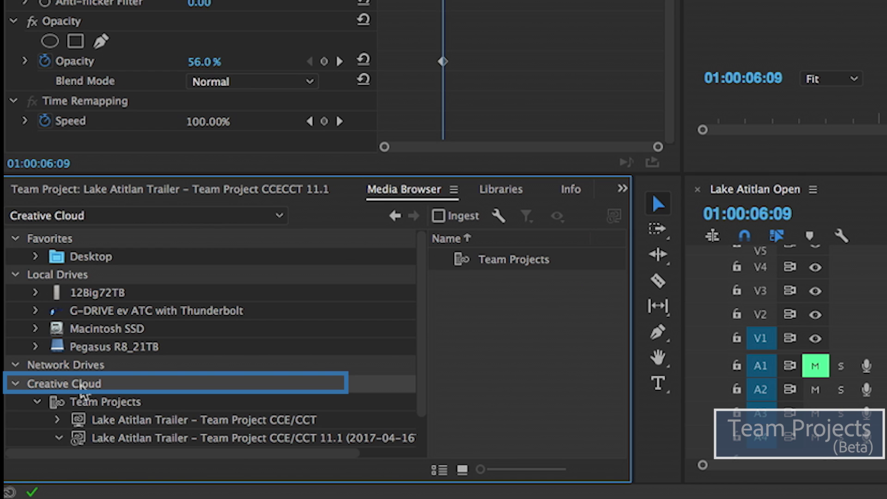
{"action": "left_click", "coordinate": [85, 438]}
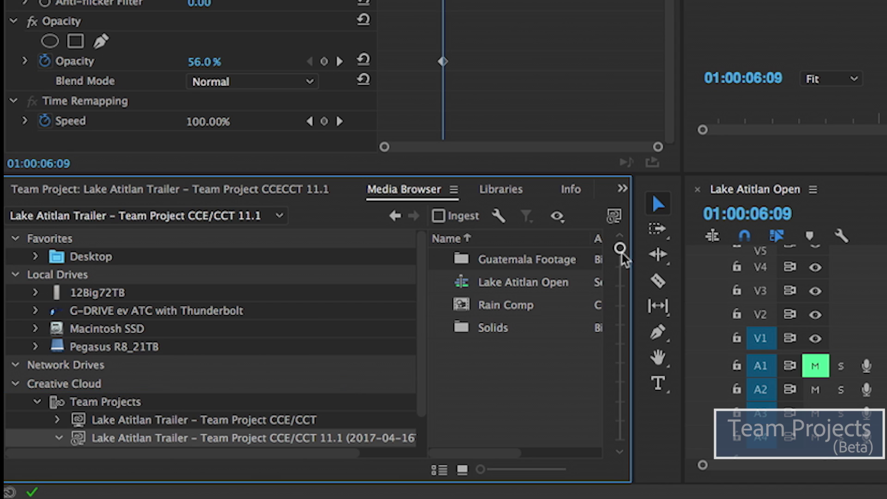
{"action": "mouse_move", "coordinate": [621, 252]}
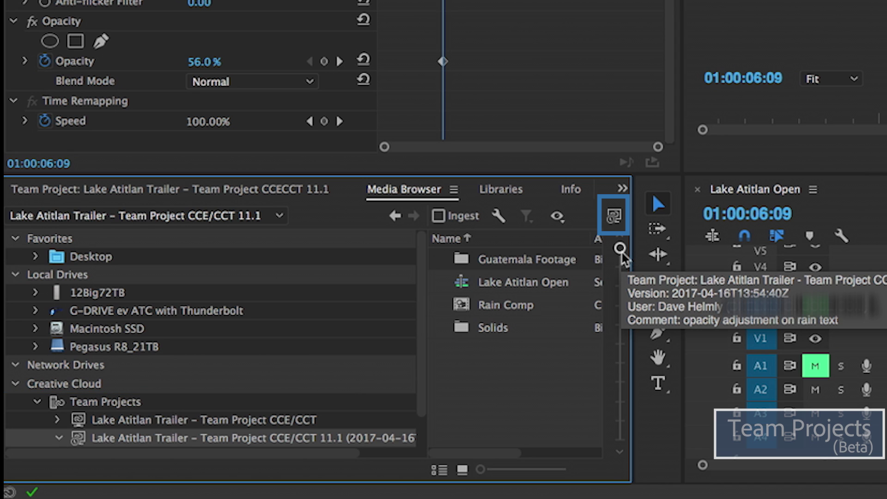
{"action": "left_click_drag", "start_coordinate": [622, 253], "coordinate": [621, 295]}
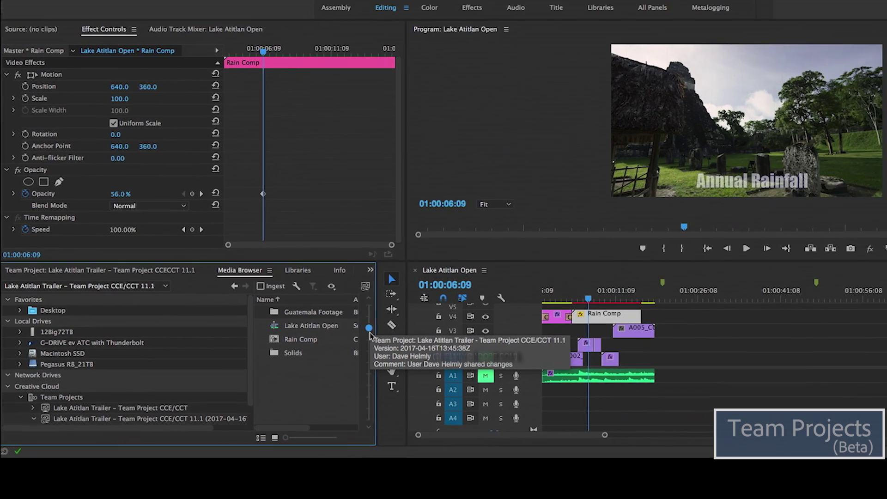
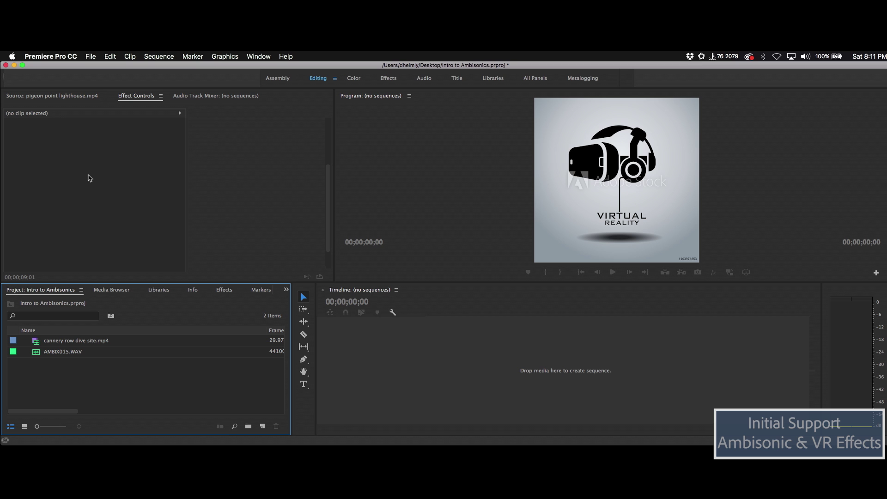
- Create a new sequence in the Intro to Ambisonics project
{"action": "left_click", "coordinate": [90, 56]}
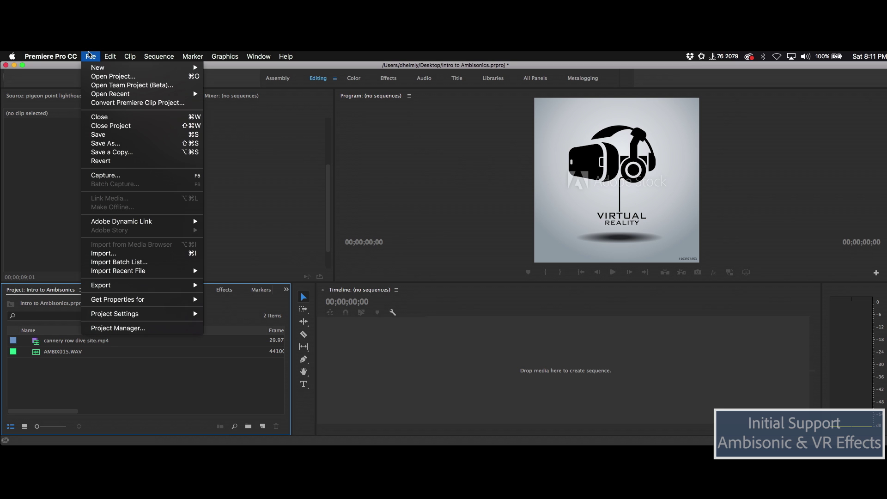
{"action": "mouse_move", "coordinate": [103, 68]}
{"action": "left_click", "coordinate": [230, 88]}
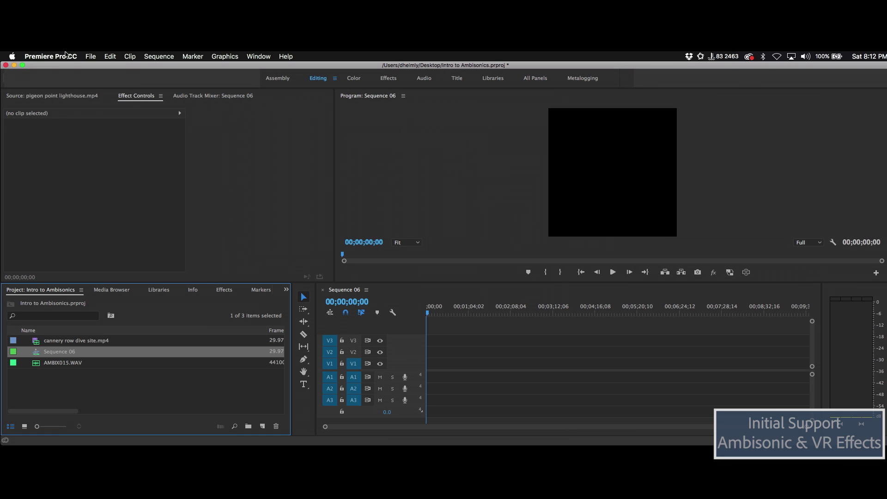
- Set the default audio track preference for multichannel mono media to Adaptive
{"action": "left_click", "coordinate": [67, 56]}
{"action": "mouse_move", "coordinate": [71, 82]}
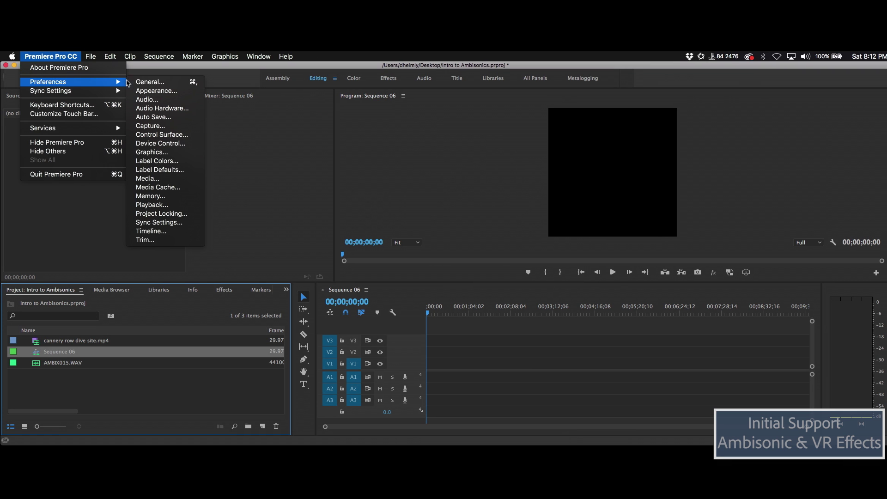
{"action": "left_click", "coordinate": [166, 100]}
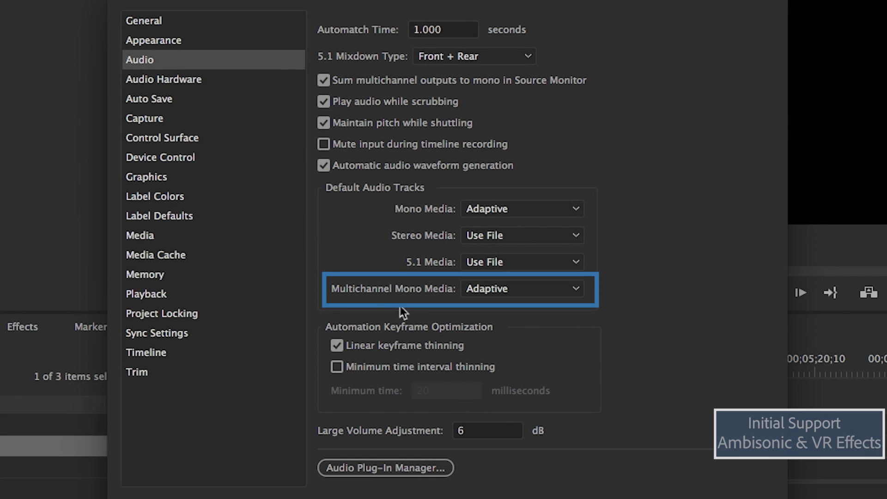
{"action": "left_click", "coordinate": [569, 290]}
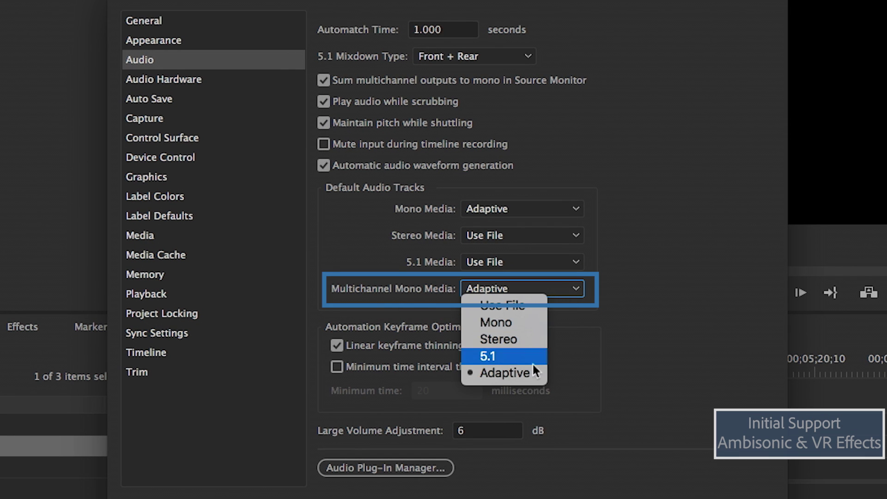
{"action": "left_click", "coordinate": [531, 377]}
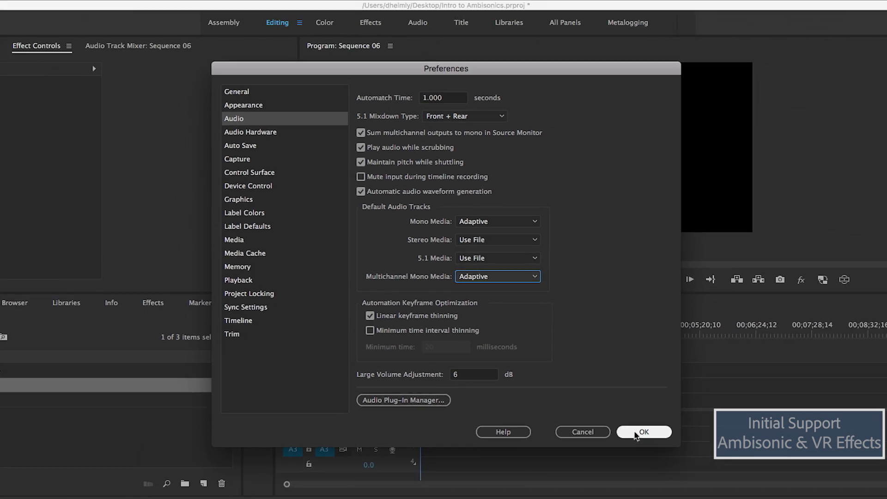
{"action": "left_click", "coordinate": [632, 431]}
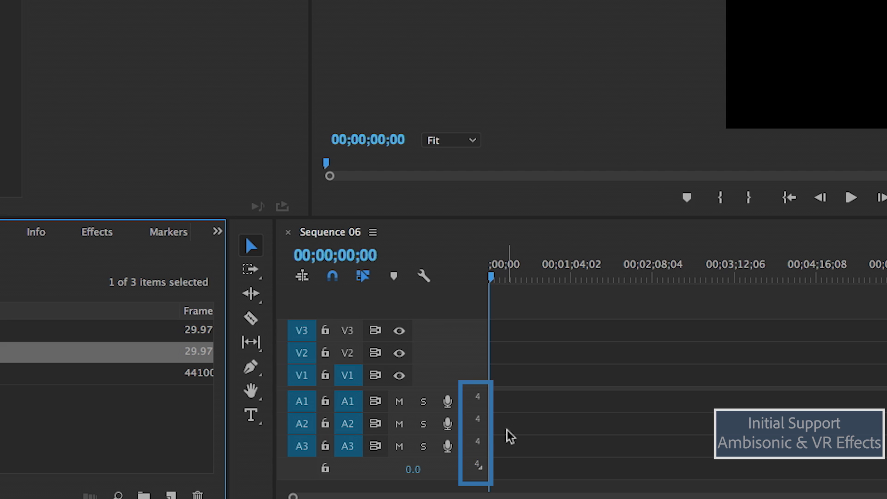
- Place cannery row dive site.mp4 on V1 and A1 at about 00;00;20;09, align AMBIX015.WAV beneath it on A2, and expand the V1 and A2 tracks
{"action": "left_click_drag", "start_coordinate": [76, 341], "coordinate": [440, 368]}
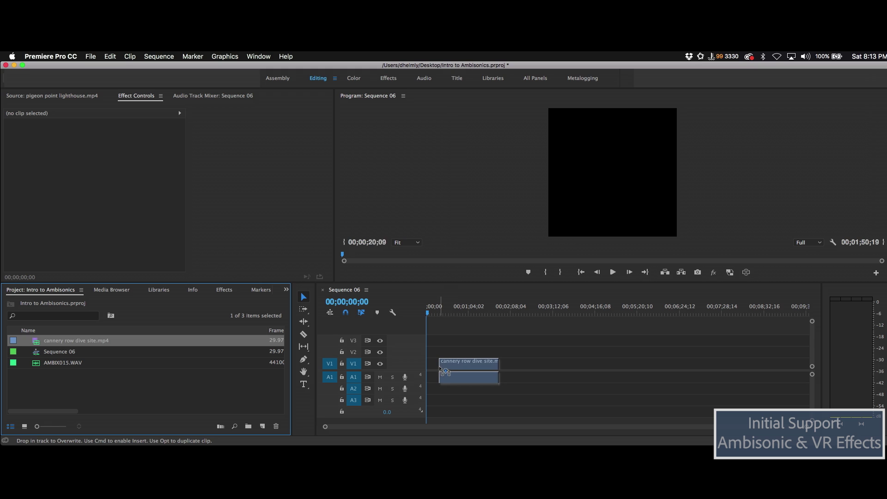
{"action": "double_click", "coordinate": [409, 363]}
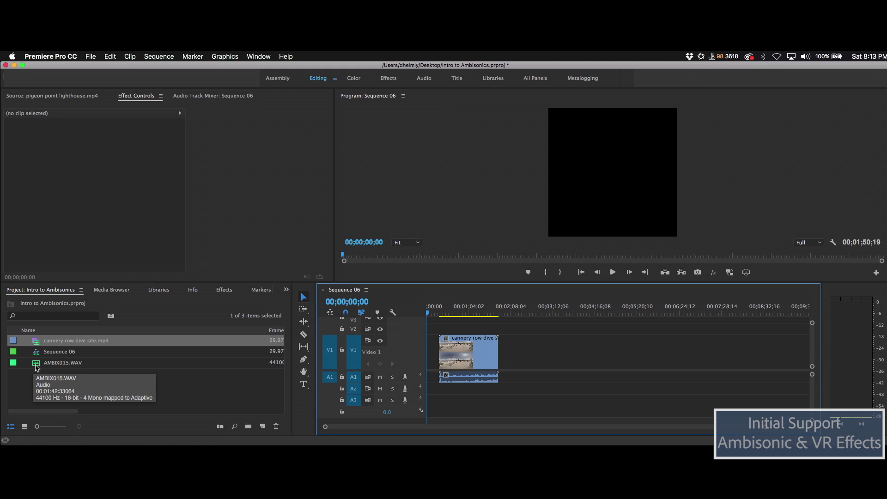
{"action": "left_click_drag", "start_coordinate": [37, 367], "coordinate": [441, 394]}
{"action": "double_click", "coordinate": [421, 393]}
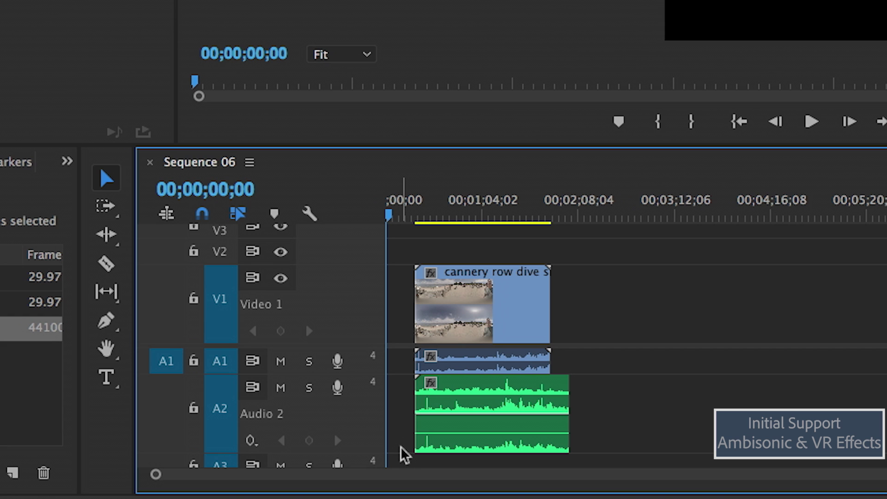
{"action": "key", "text": "equal"}
{"action": "key", "text": "equal"}
{"action": "key", "text": "equal"}
{"action": "key", "text": "equal"}
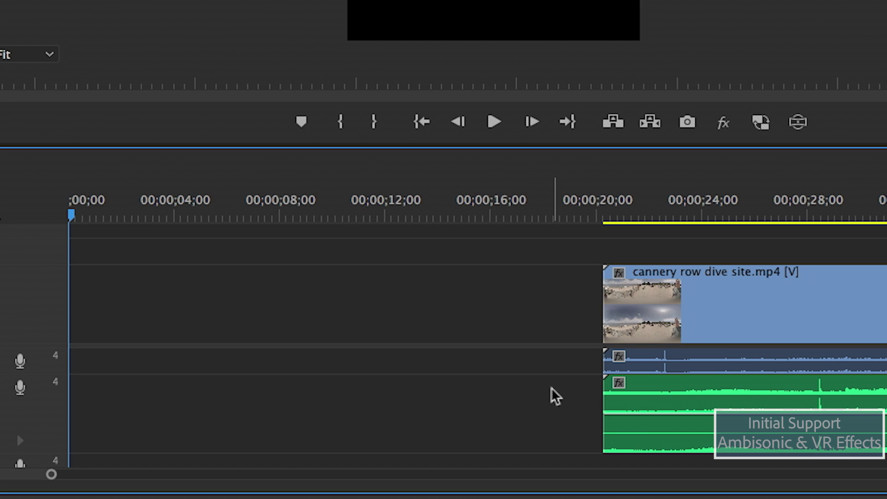
- Slide AMBIX015.WAV earlier on A2 and nudge it by frames until its clap spike lines up with the A1 clap spike
{"action": "left_click", "coordinate": [638, 212]}
{"action": "key", "text": "space"}
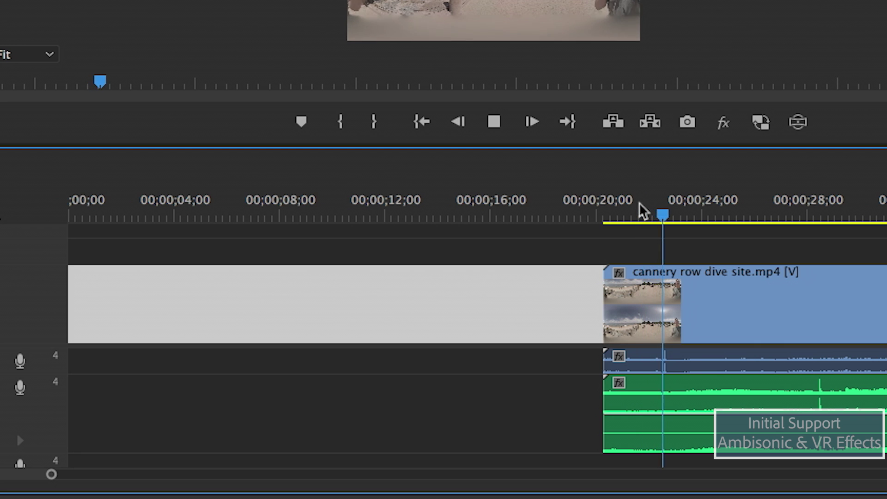
{"action": "key", "text": "space"}
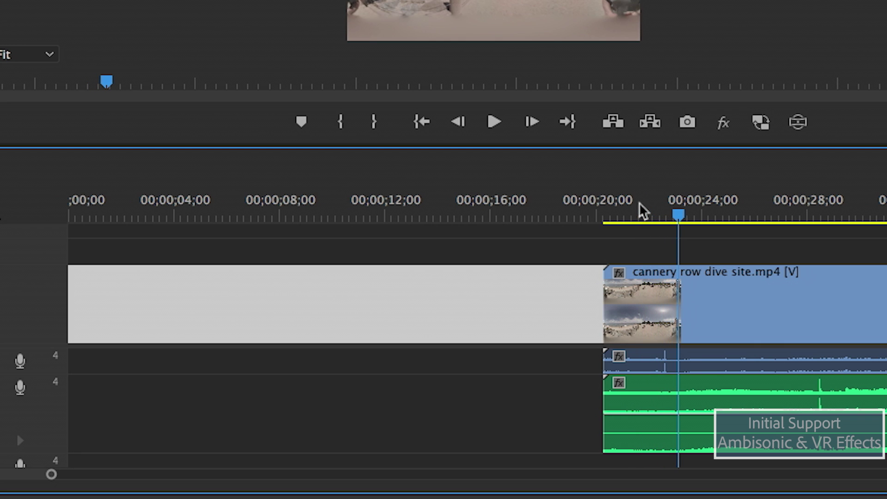
{"action": "left_click_drag", "start_coordinate": [660, 404], "coordinate": [589, 398]}
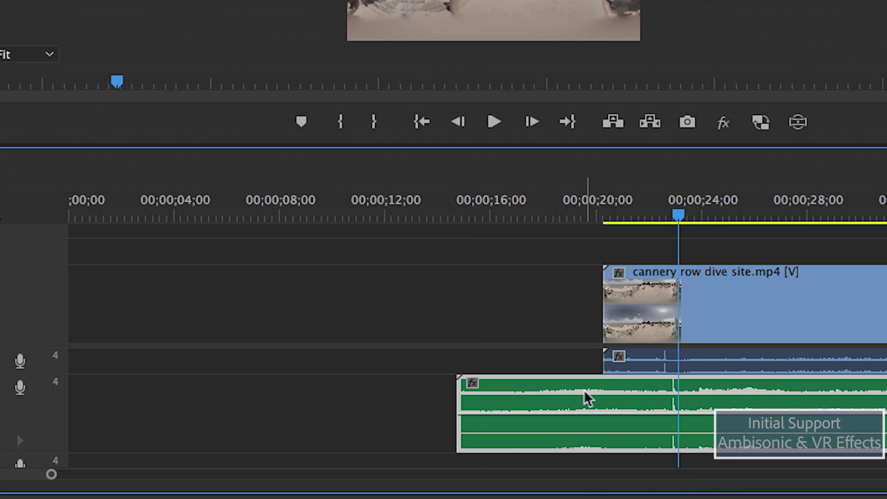
{"action": "key", "text": "equal"}
{"action": "key", "text": "equal"}
{"action": "key", "text": "equal"}
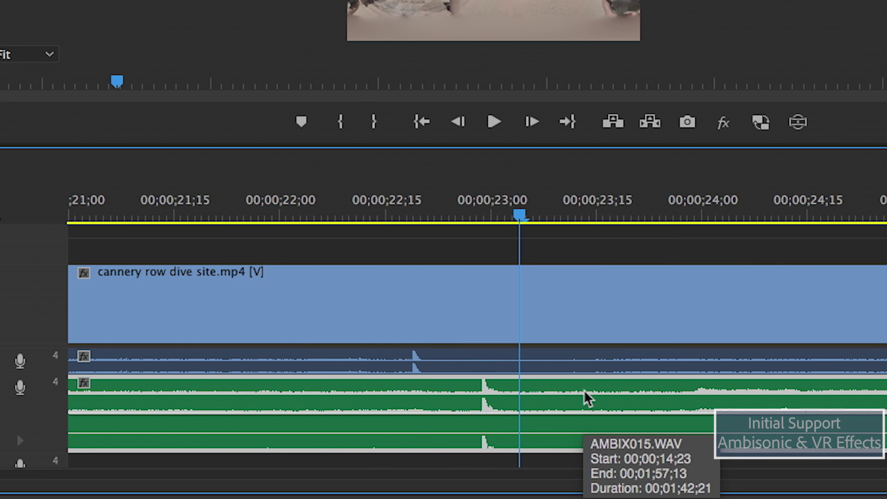
{"action": "key", "text": "equal"}
{"action": "left_click_drag", "start_coordinate": [342, 402], "coordinate": [260, 403]}
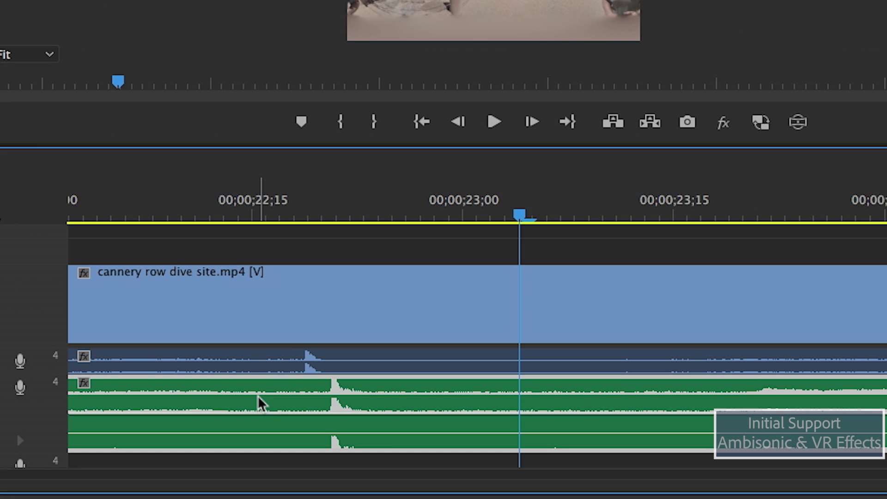
{"action": "key", "text": "super+Left"}
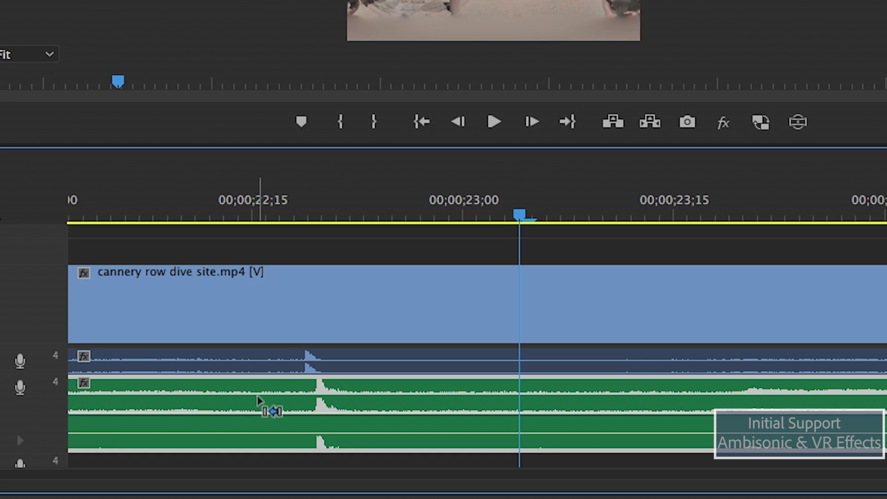
{"action": "key", "text": "super+Left"}
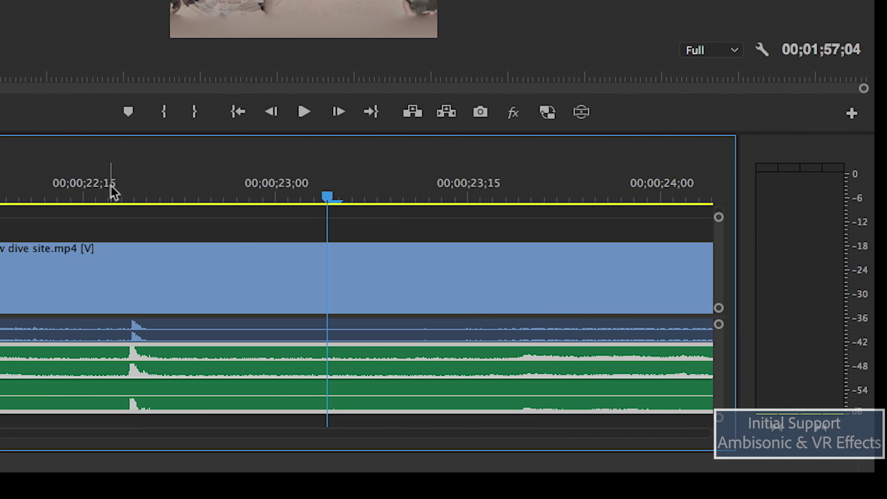
- Play back the clap from just before 00;00;22;15 to check the sync between the A1 and A2 audio
{"action": "left_click", "coordinate": [70, 192]}
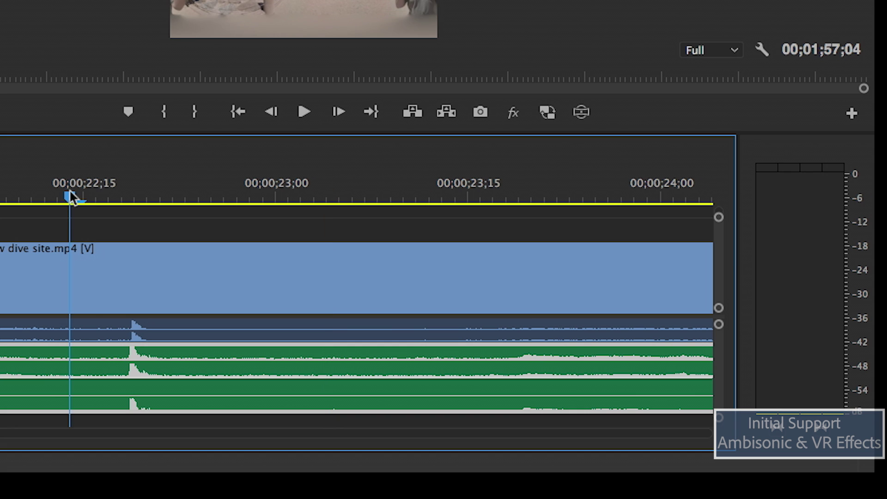
{"action": "key", "text": "space"}
{"action": "key", "text": "space"}
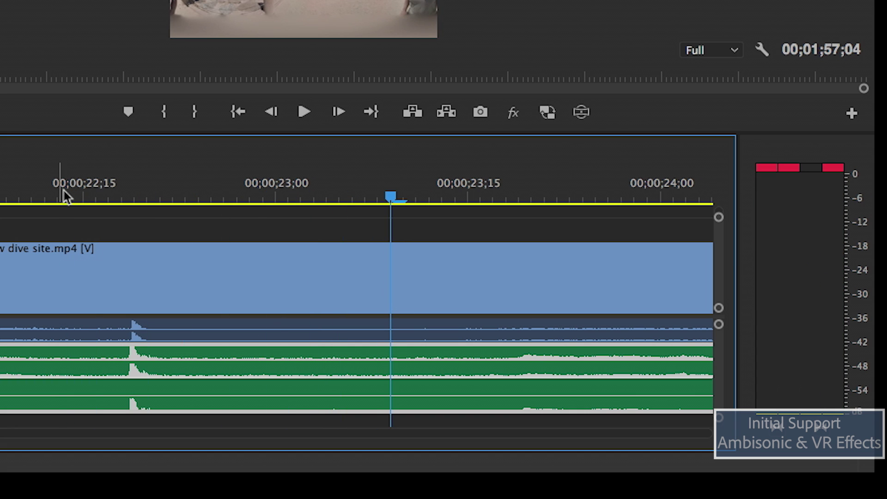
{"action": "left_click", "coordinate": [63, 190]}
{"action": "key", "text": "space"}
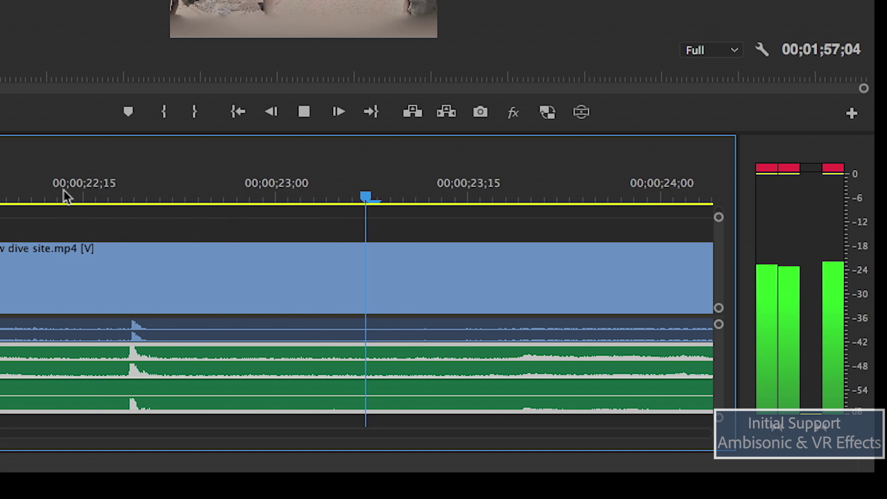
{"action": "key", "text": "space"}
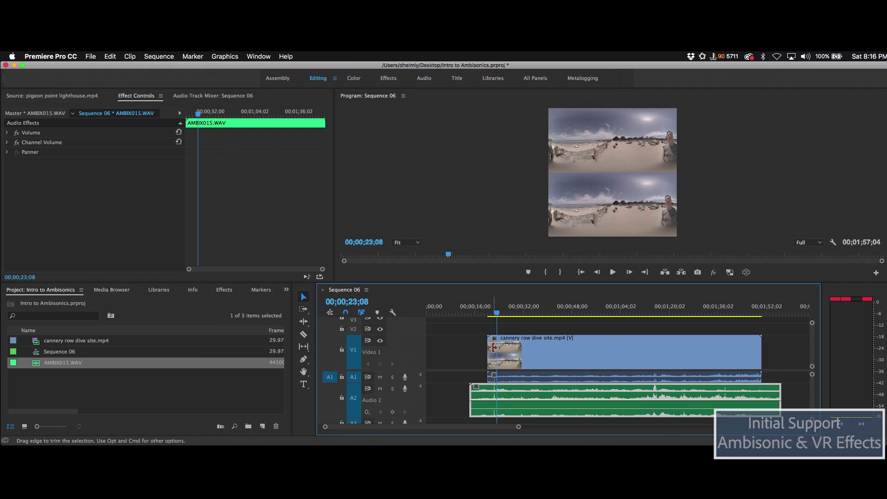
- Trim the starts of cannery row dive site.mp4 and AMBIX015.WAV to the same point after the clap and delete the gap before them
{"action": "left_click_drag", "start_coordinate": [491, 347], "coordinate": [508, 348]}
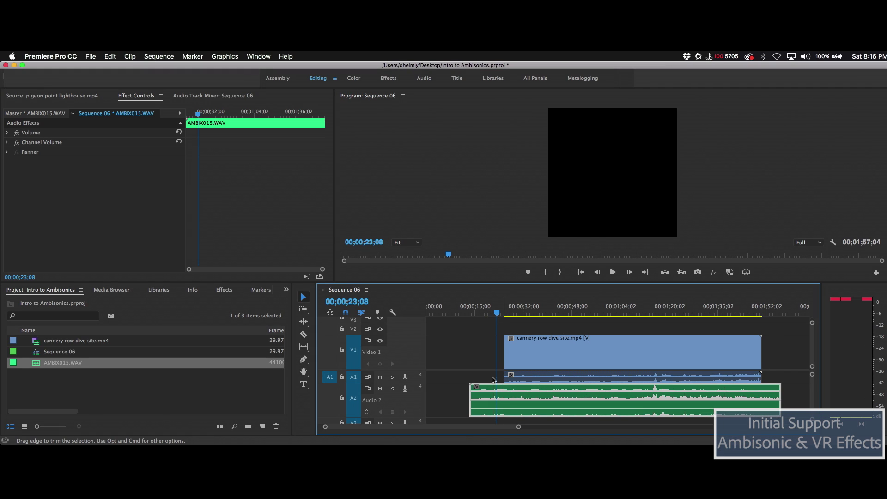
{"action": "left_click_drag", "start_coordinate": [473, 391], "coordinate": [506, 391]}
{"action": "left_click", "coordinate": [438, 354]}
{"action": "key", "text": "Delete"}
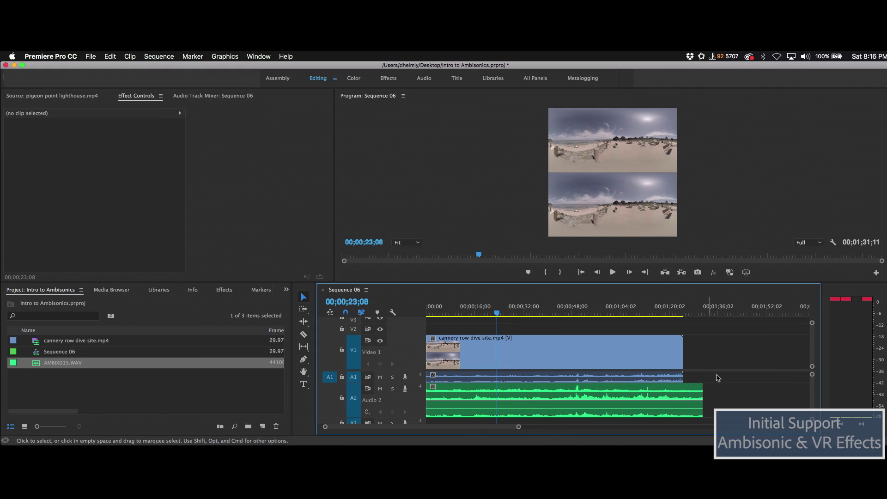
- Trim the end of AMBIX015.WAV to match the video clip's end and mute the A1 camera audio track
{"action": "left_click_drag", "start_coordinate": [703, 392], "coordinate": [682, 392]}
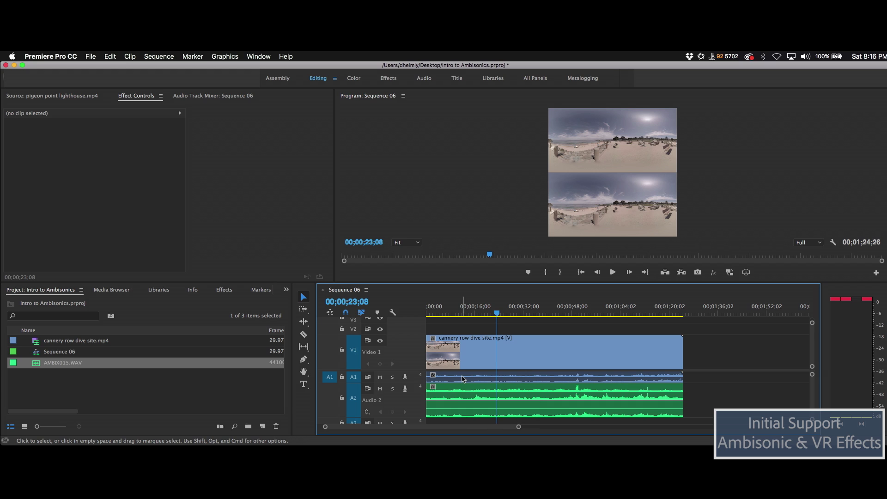
{"action": "left_click", "coordinate": [380, 377]}
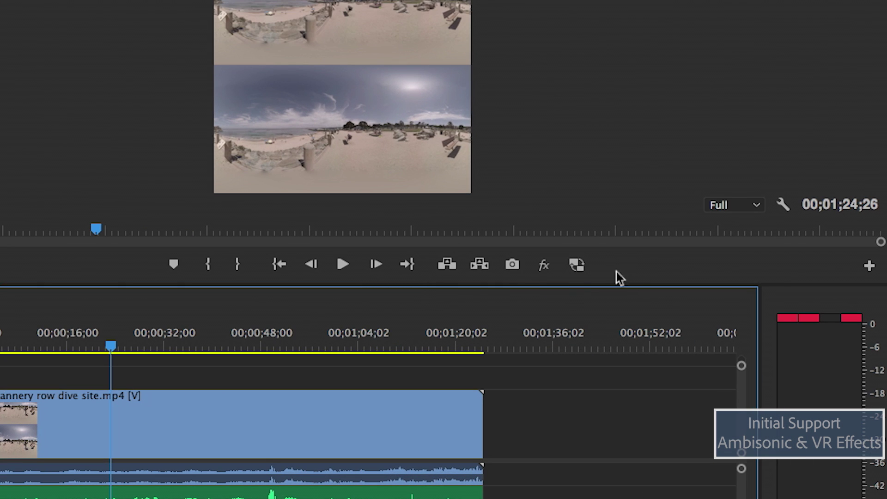
- Add the VR video display toggle to the Program monitor's controls and view the clip in VR, facing the beach umbrellas
{"action": "left_click", "coordinate": [869, 266]}
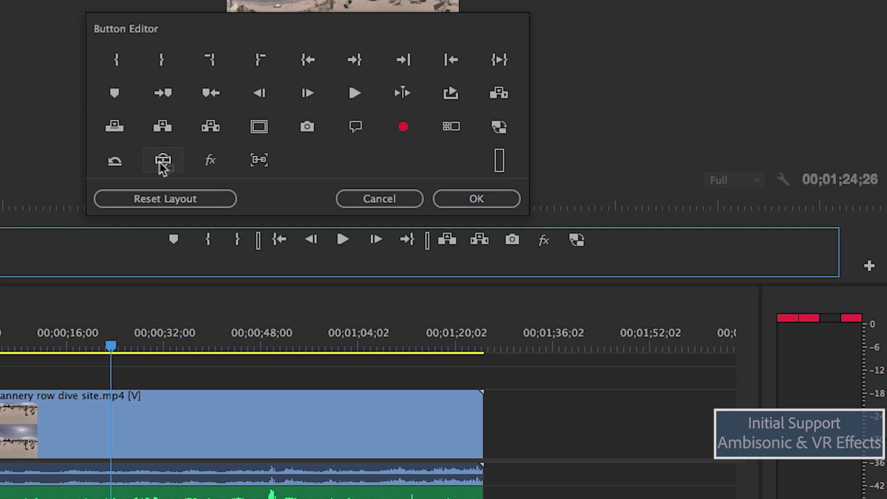
{"action": "left_click_drag", "start_coordinate": [163, 162], "coordinate": [610, 238]}
{"action": "left_click", "coordinate": [476, 199]}
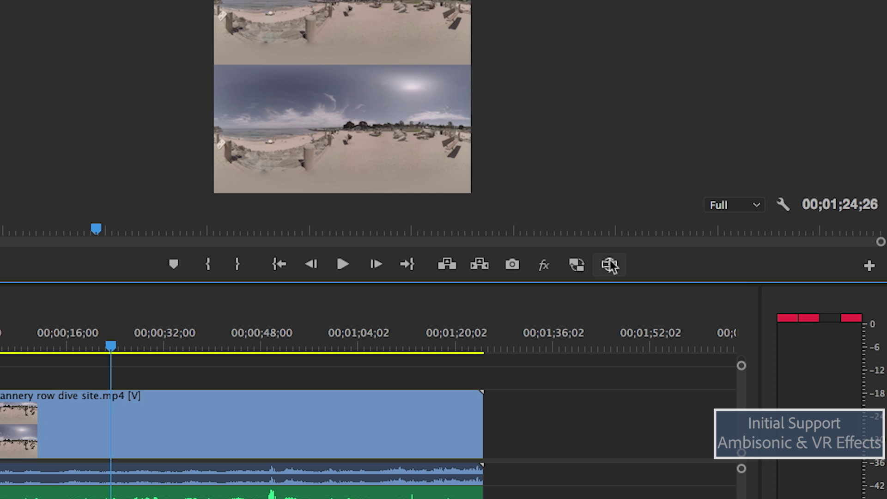
{"action": "left_click", "coordinate": [629, 271]}
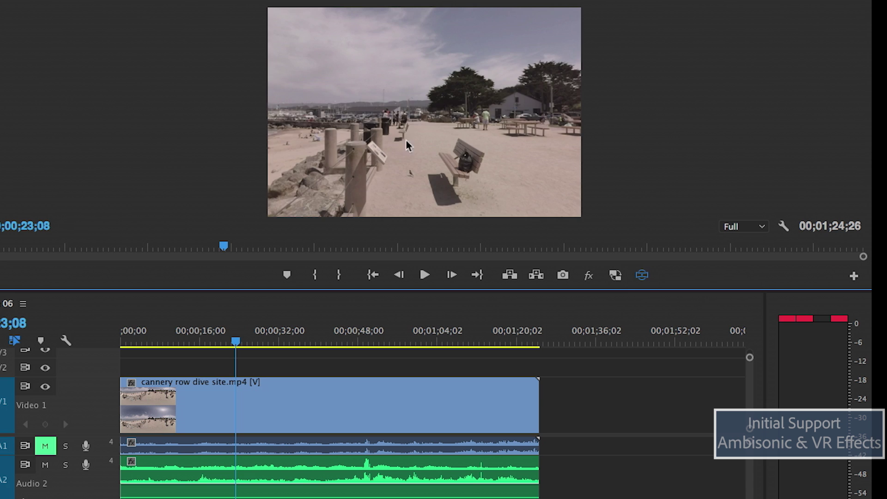
{"action": "left_click_drag", "start_coordinate": [406, 140], "coordinate": [397, 194]}
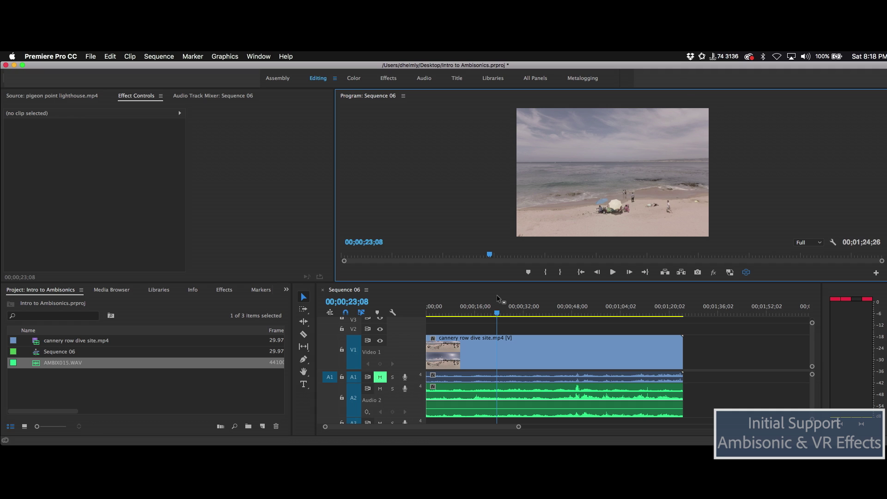
- Add the Binauralizer - Ambisonics effect to the Master track in the Audio Track Mixer and set its Pan to -101
{"action": "left_click", "coordinate": [204, 124]}
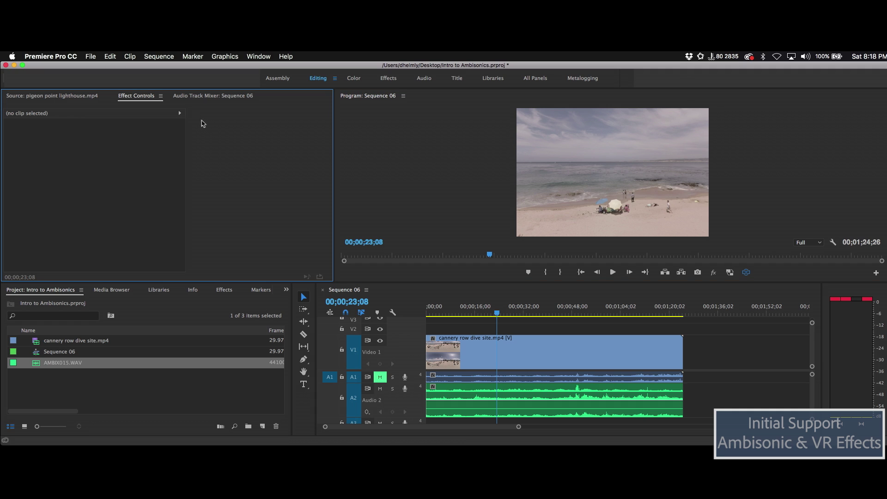
{"action": "left_click", "coordinate": [200, 97]}
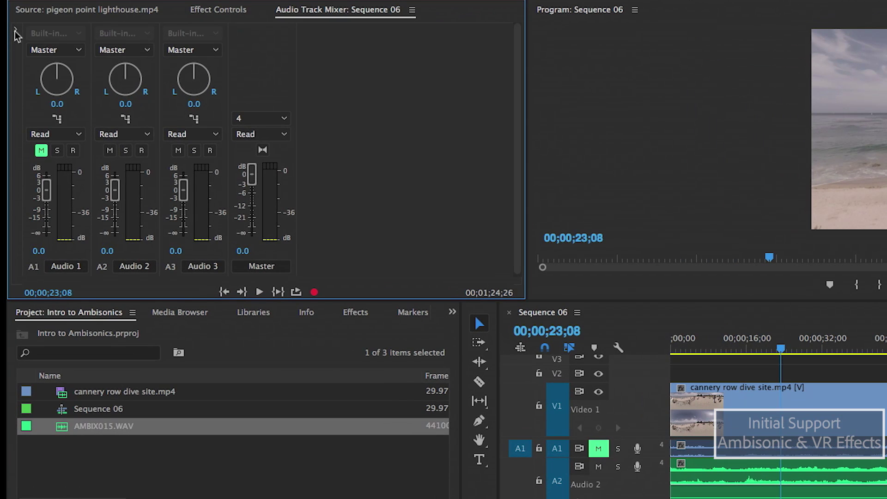
{"action": "left_click", "coordinate": [6, 109]}
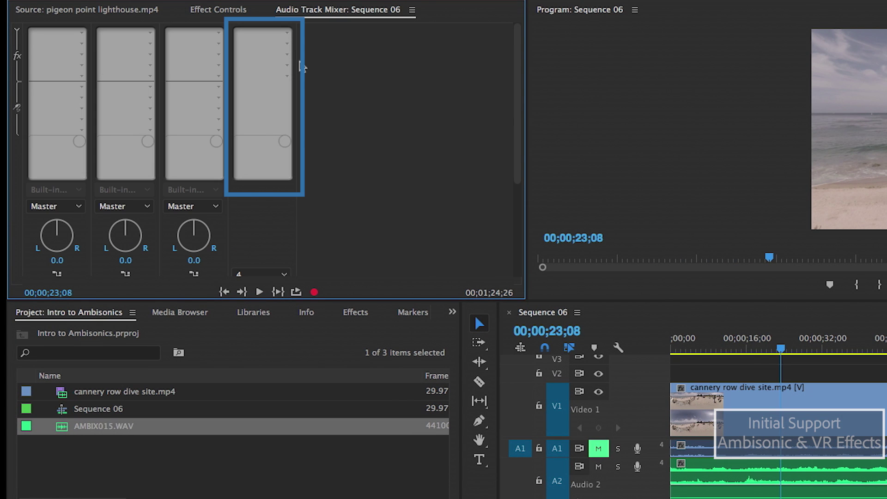
{"action": "left_click", "coordinate": [287, 33]}
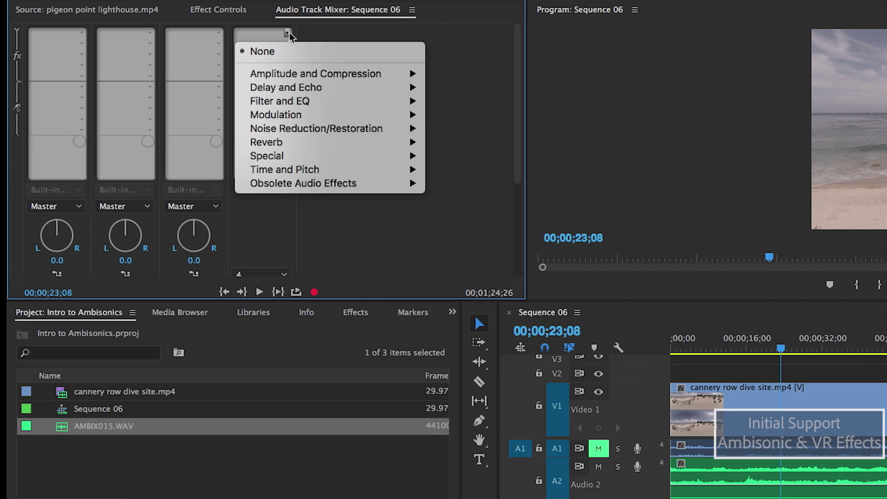
{"action": "mouse_move", "coordinate": [306, 158]}
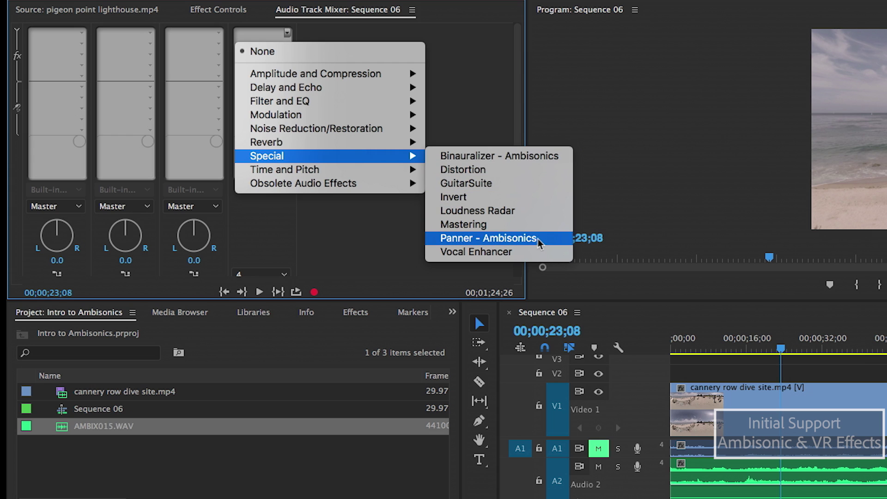
{"action": "left_click", "coordinate": [537, 158]}
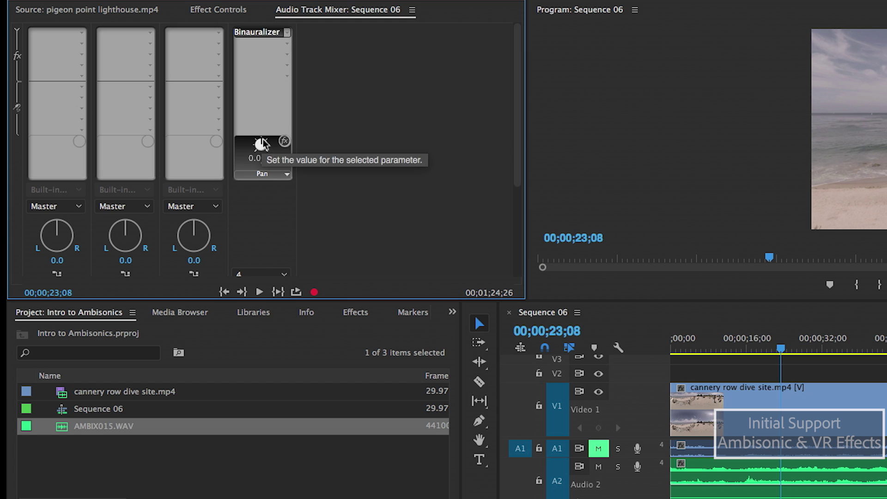
{"action": "left_click_drag", "start_coordinate": [262, 146], "coordinate": [242, 136]}
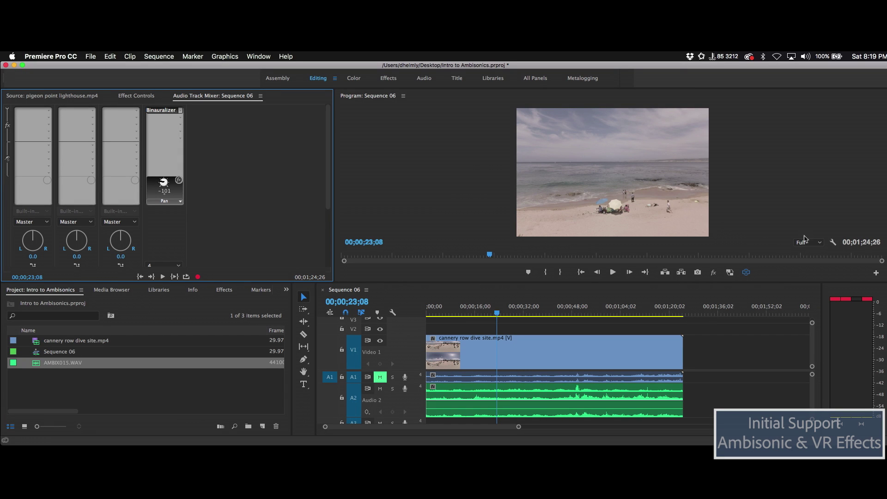
- Show the VR video controls in the Program monitor and rotate the horizontal view to about -97.7°
{"action": "left_click", "coordinate": [832, 242]}
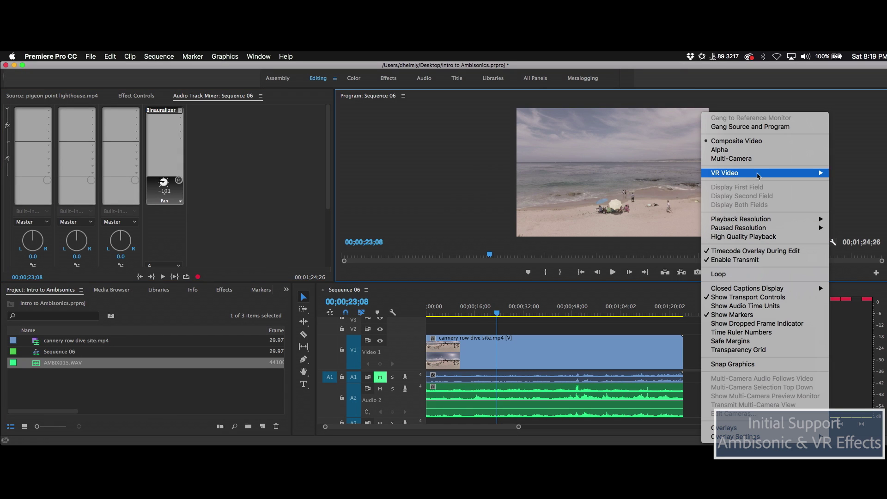
{"action": "mouse_move", "coordinate": [758, 175]}
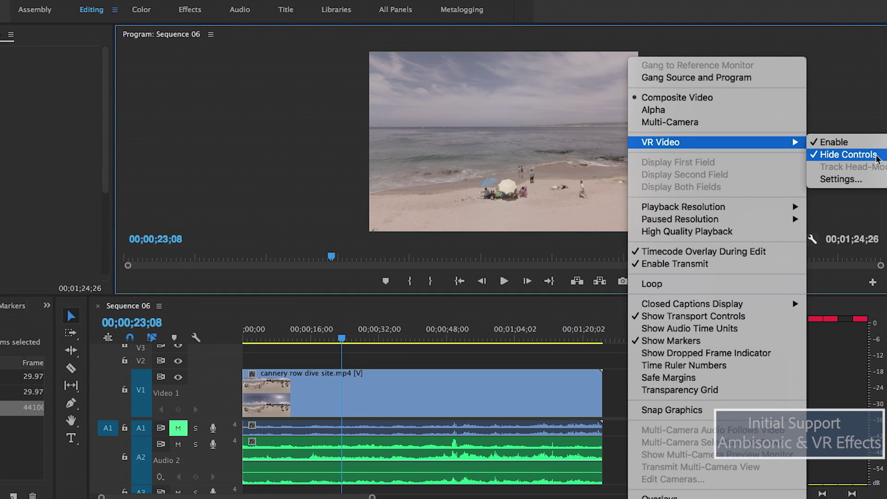
{"action": "left_click", "coordinate": [848, 155]}
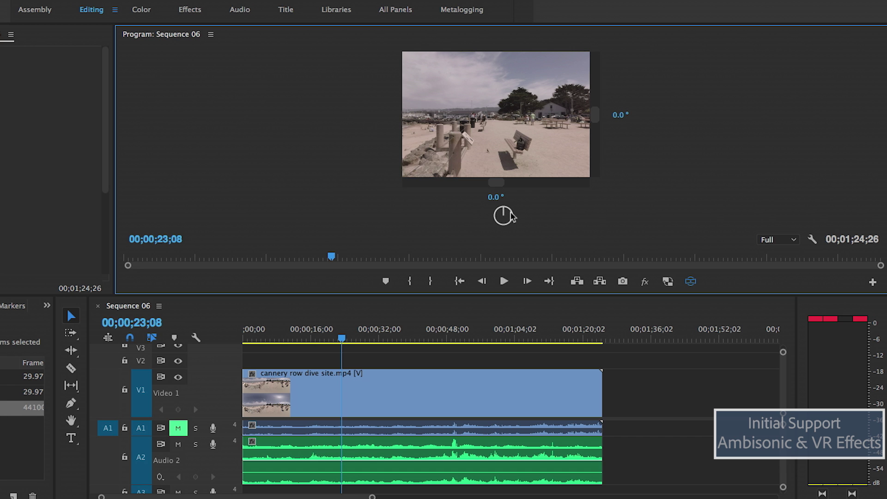
{"action": "left_click_drag", "start_coordinate": [501, 206], "coordinate": [319, 207]}
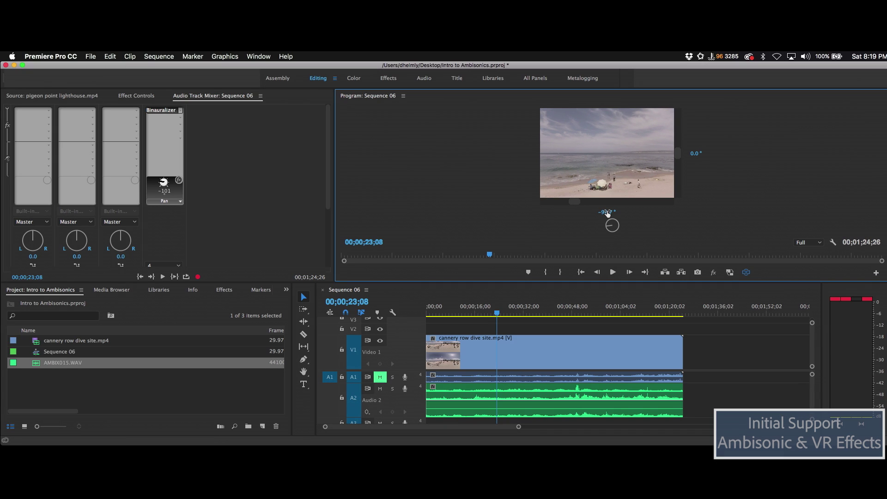
{"action": "left_click_drag", "start_coordinate": [607, 213], "coordinate": [605, 215]}
- Set the horizontal VR view angle to -101° to match the Binauralizer pan and audition the sequence from about 00;00;11
{"action": "left_click_drag", "start_coordinate": [498, 316], "coordinate": [458, 317]}
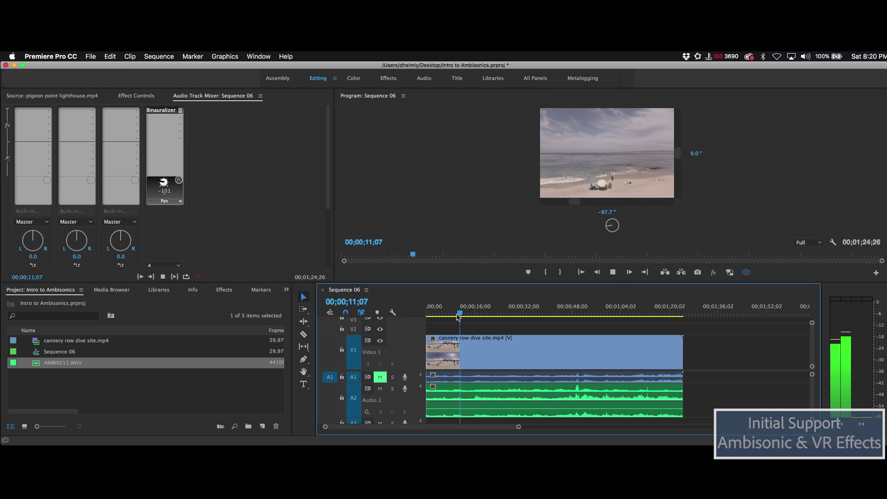
{"action": "key", "text": "space"}
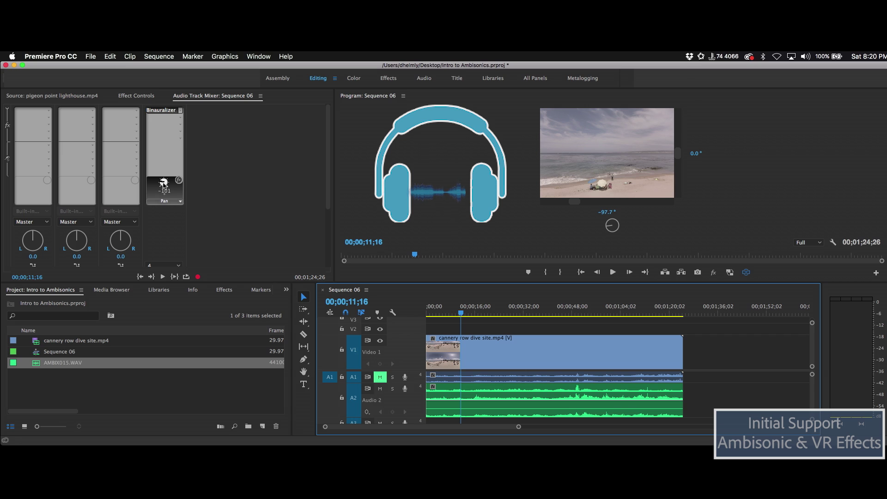
{"action": "left_click", "coordinate": [601, 212]}
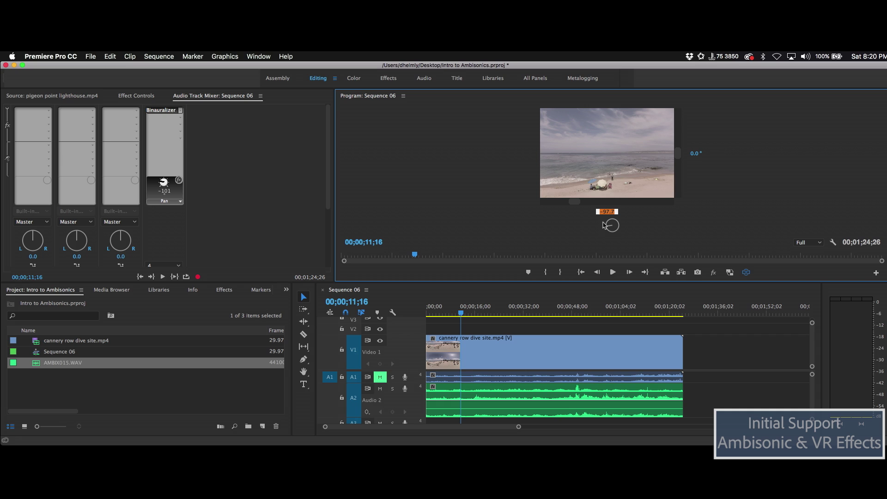
{"action": "type", "text": "-101"}
{"action": "key", "text": "Return"}
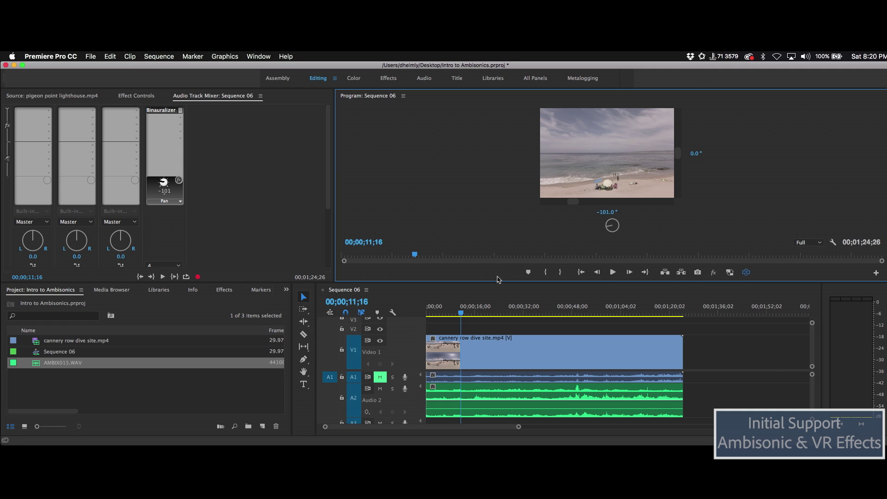
{"action": "left_click", "coordinate": [462, 314]}
{"action": "key", "text": "space"}
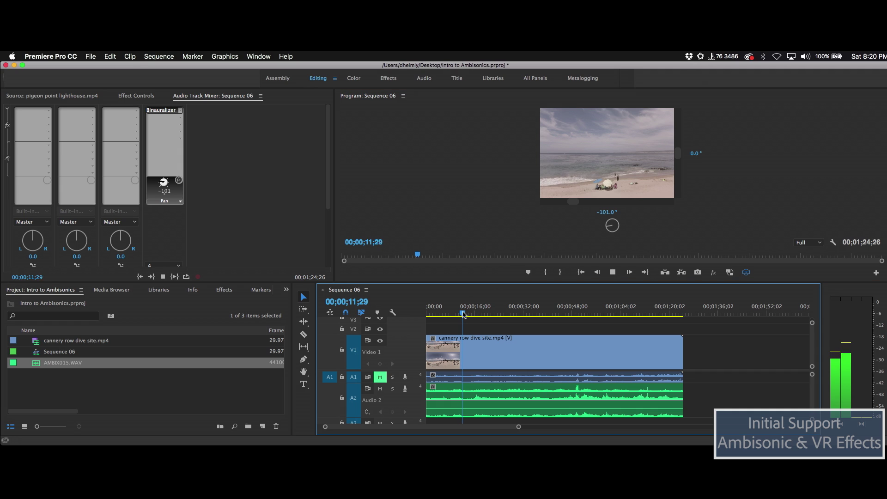
- Stop playback, disable the Binauralizer effect on the Master track and park the playhead at 00;00;13;03
{"action": "key", "text": "space"}
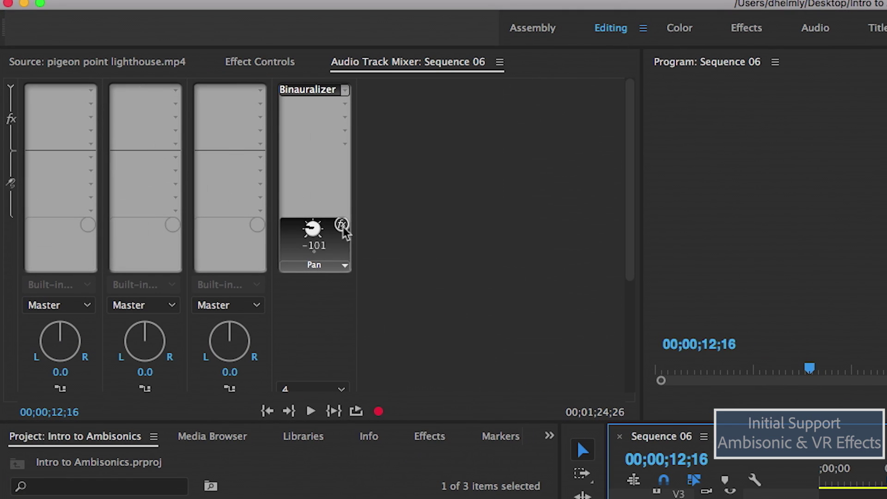
{"action": "left_click", "coordinate": [179, 183]}
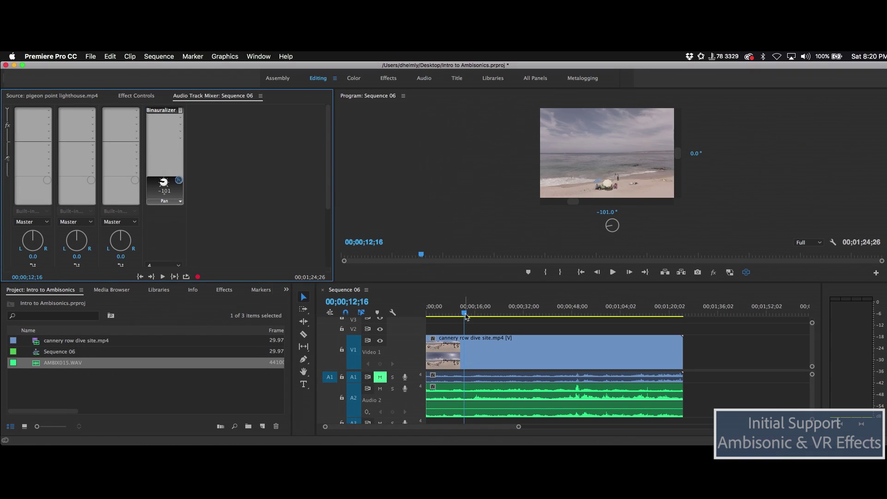
{"action": "left_click", "coordinate": [465, 315]}
{"action": "left_click_drag", "start_coordinate": [465, 314], "coordinate": [466, 314]}
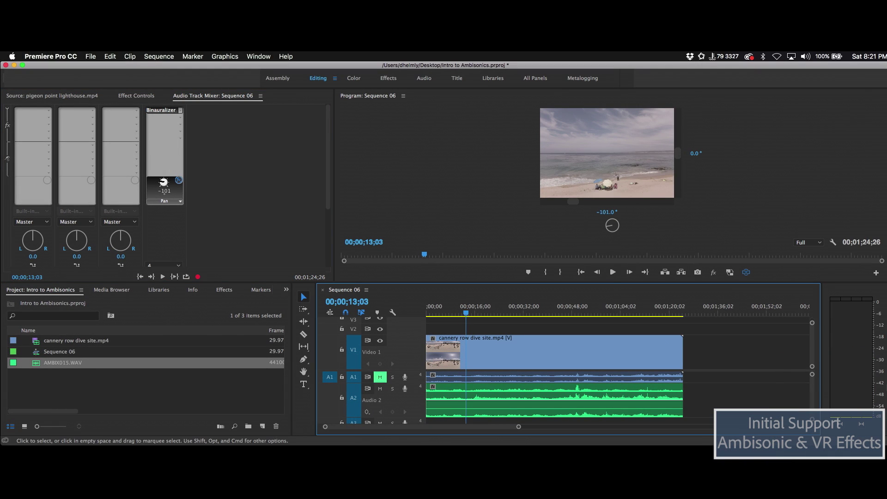
- Find the Binauralizer - Ambisonics effect with the search term "ambi", apply it to the AMBIX015.WAV clip on A2 and show its Pan, Tilt and Roll settings
{"action": "left_click", "coordinate": [224, 290]}
{"action": "left_click", "coordinate": [63, 302]}
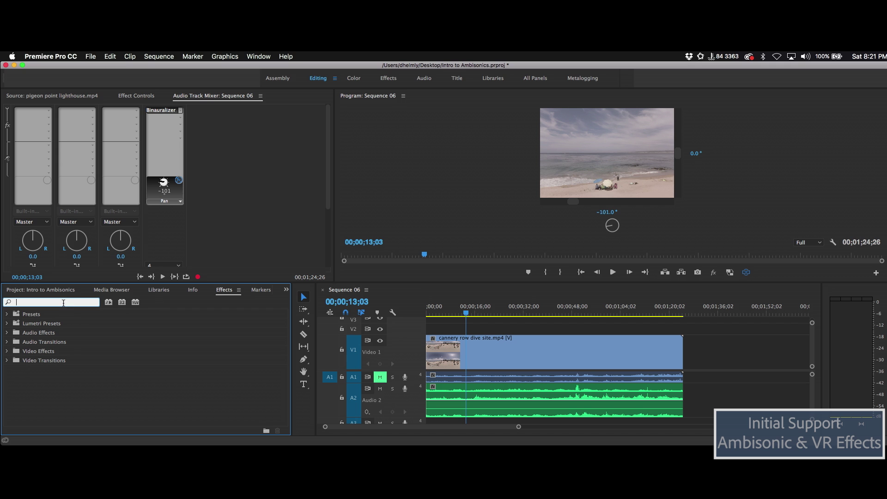
{"action": "type", "text": "ambi"}
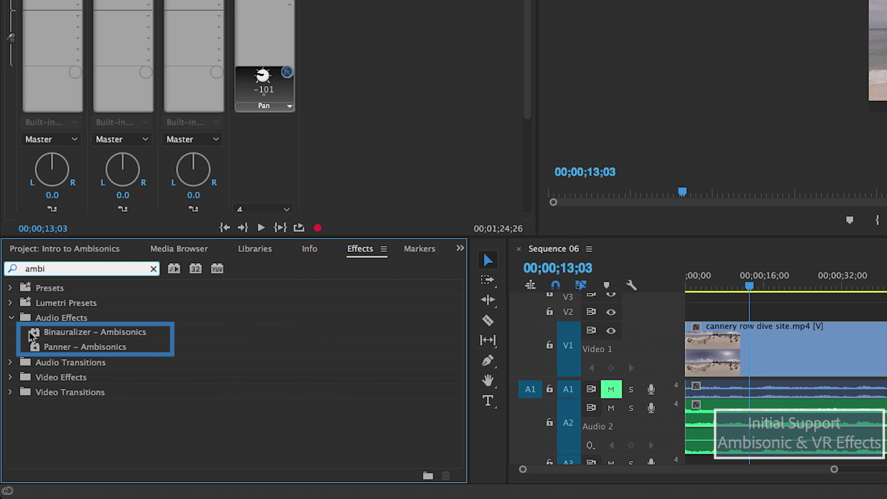
{"action": "left_click_drag", "start_coordinate": [35, 332], "coordinate": [799, 412]}
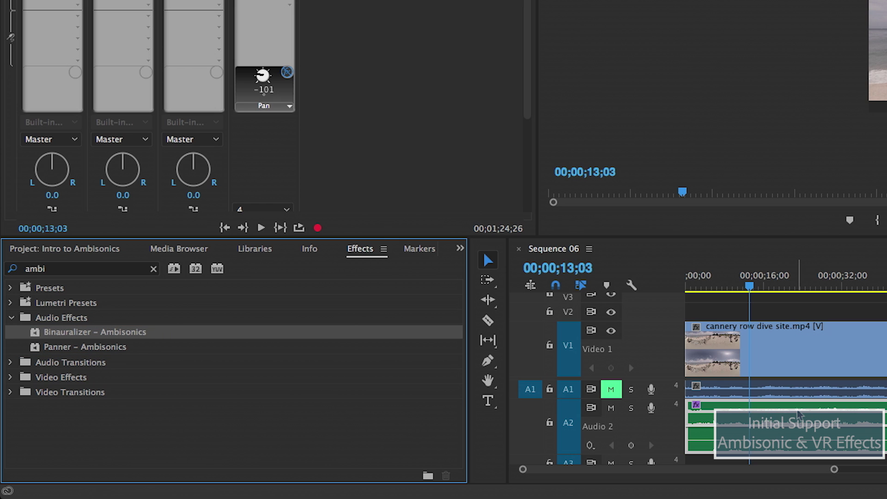
{"action": "left_click", "coordinate": [797, 410]}
{"action": "left_click", "coordinate": [224, 20]}
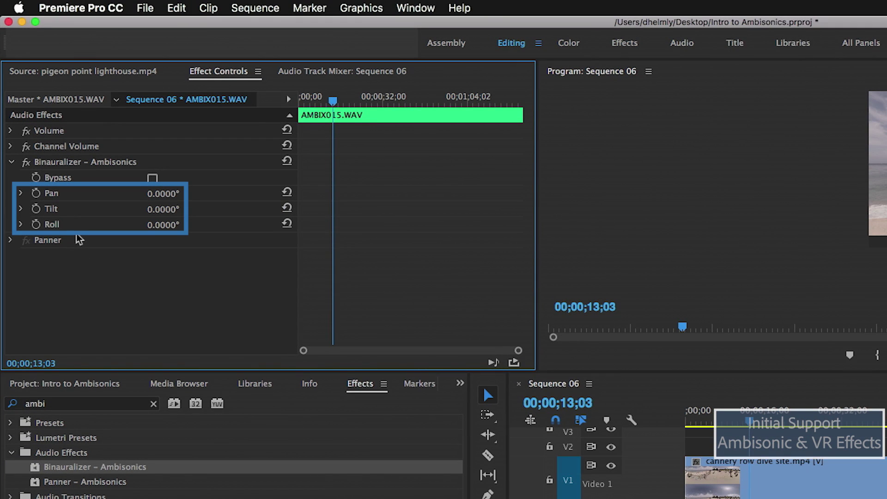
- Find the VR Projection effect with the search term "proj" and apply it to the cannery row dive site.mp4 clip on V1
{"action": "left_click", "coordinate": [67, 403]}
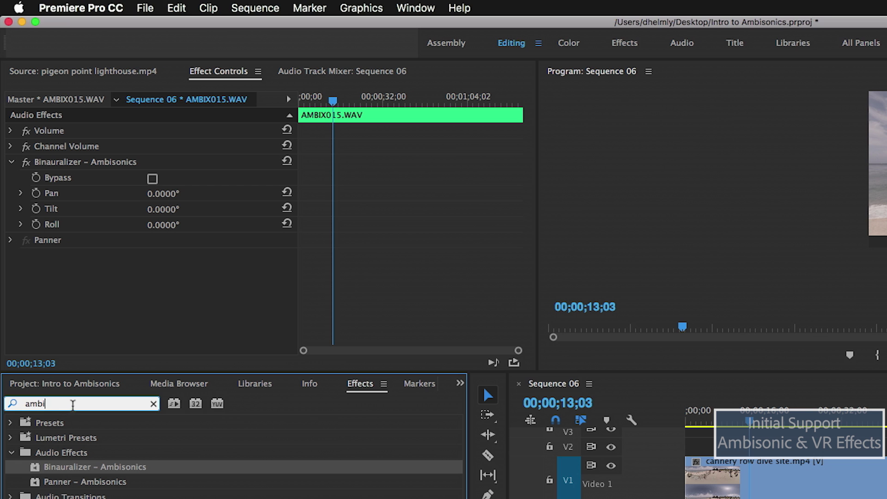
{"action": "type", "text": "proj"}
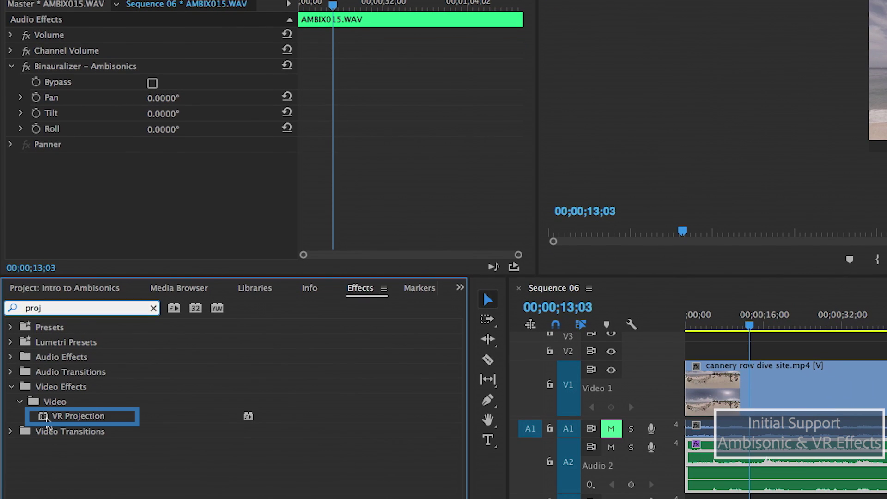
{"action": "left_click_drag", "start_coordinate": [47, 418], "coordinate": [750, 395]}
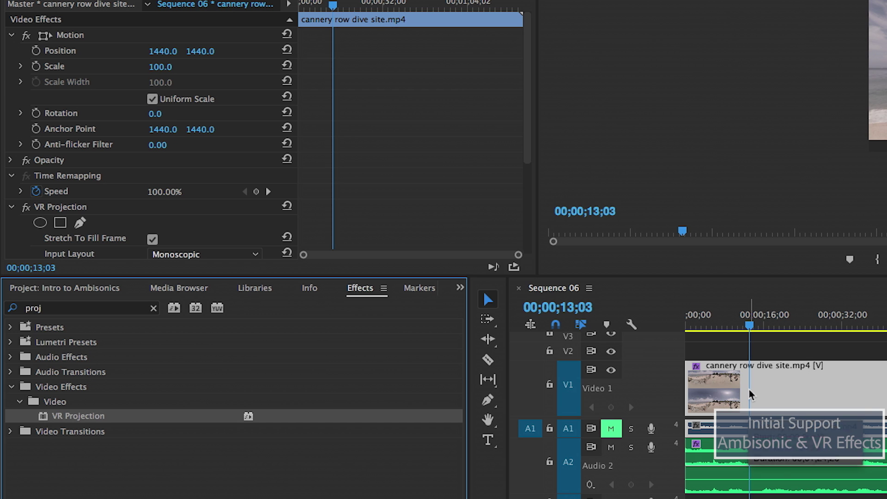
- Set both the input layout and the output layout of the VR Projection effect to Stereoscopic - Over/Under
{"action": "left_click_drag", "start_coordinate": [528, 123], "coordinate": [532, 216]}
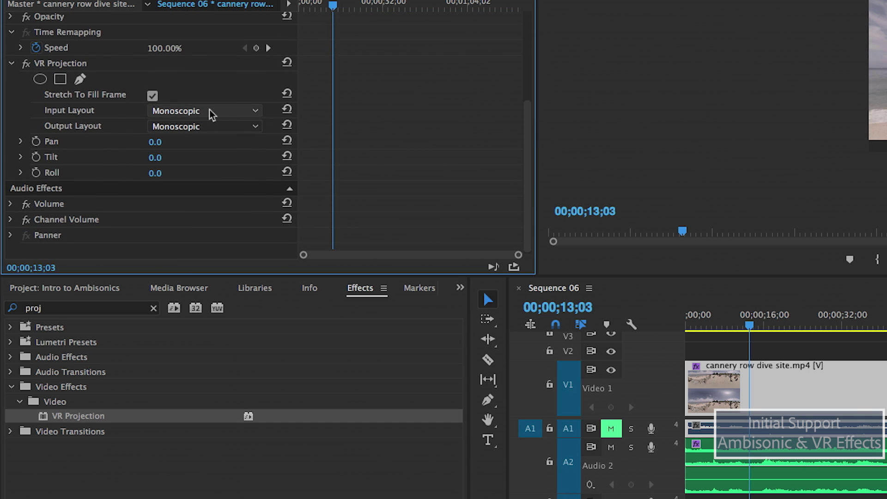
{"action": "left_click", "coordinate": [176, 116]}
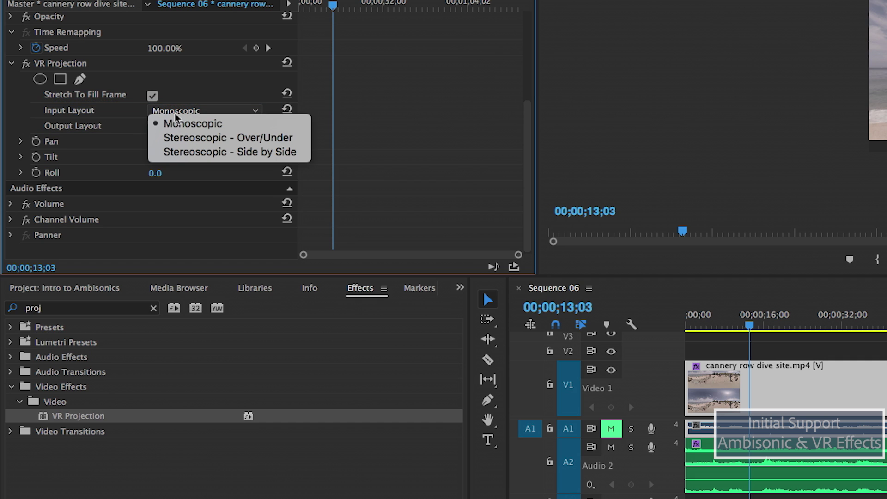
{"action": "left_click", "coordinate": [184, 139]}
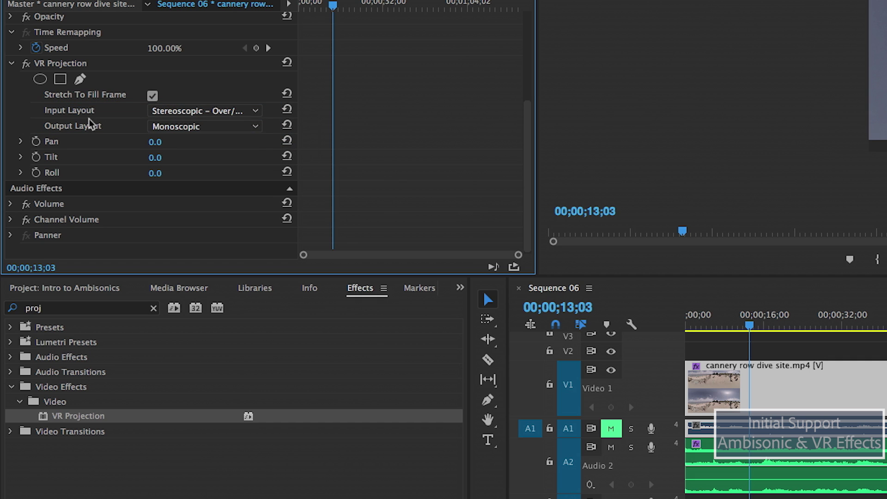
{"action": "left_click", "coordinate": [190, 130]}
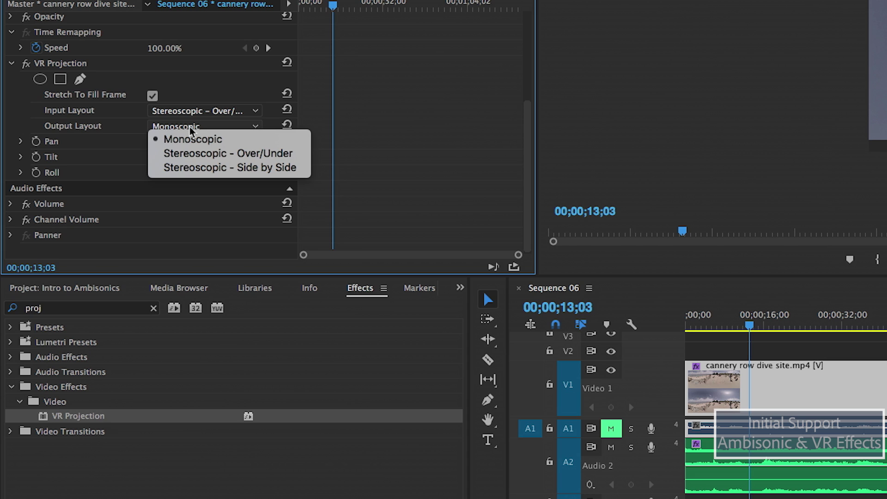
{"action": "left_click", "coordinate": [194, 157]}
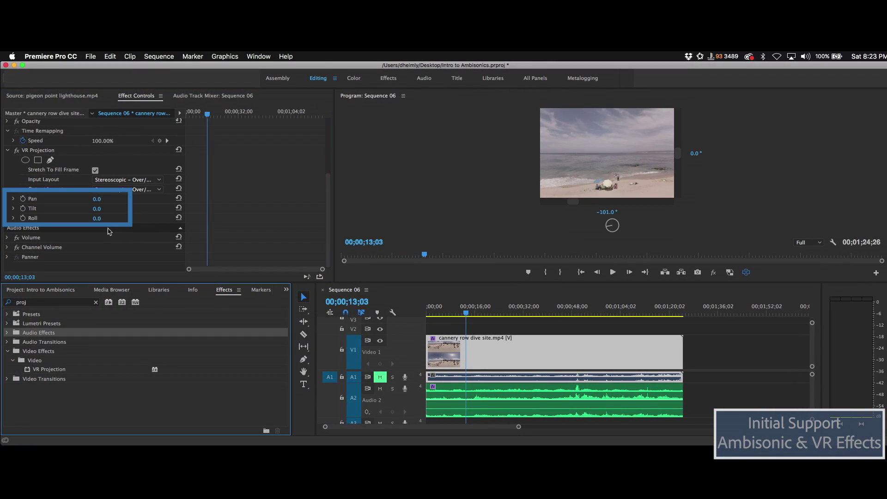
- Animate the VR Projection Pan from 0.0 at 00;00;13;03 to a negative value at 00;00;19;20 and preview the move from 00;00;10;29
{"action": "left_click", "coordinate": [23, 198]}
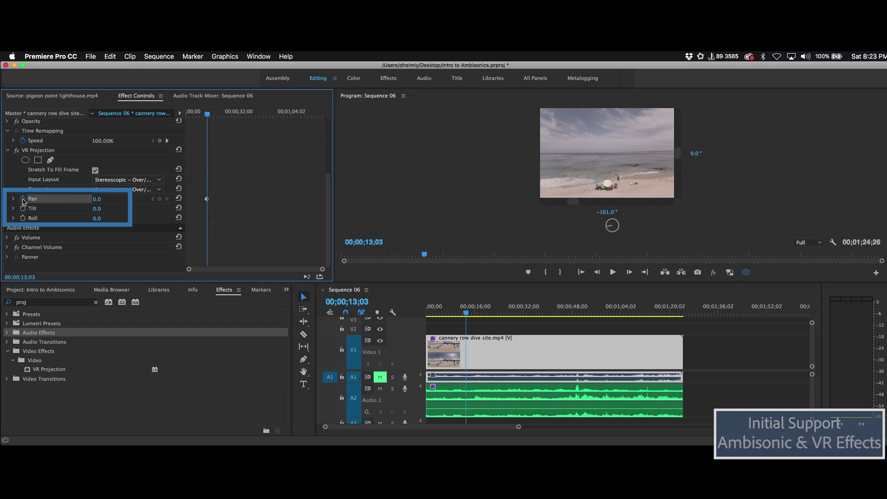
{"action": "left_click_drag", "start_coordinate": [209, 115], "coordinate": [218, 116]}
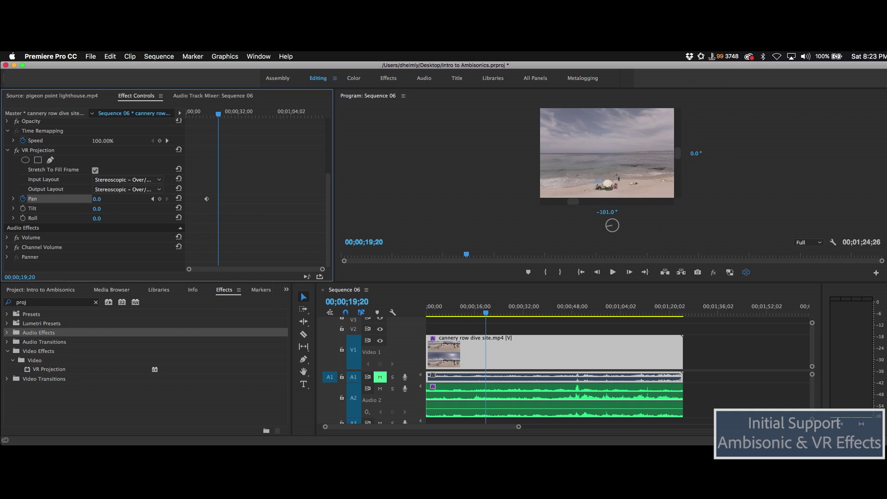
{"action": "left_click_drag", "start_coordinate": [97, 199], "coordinate": [80, 199]}
{"action": "left_click", "coordinate": [204, 116]}
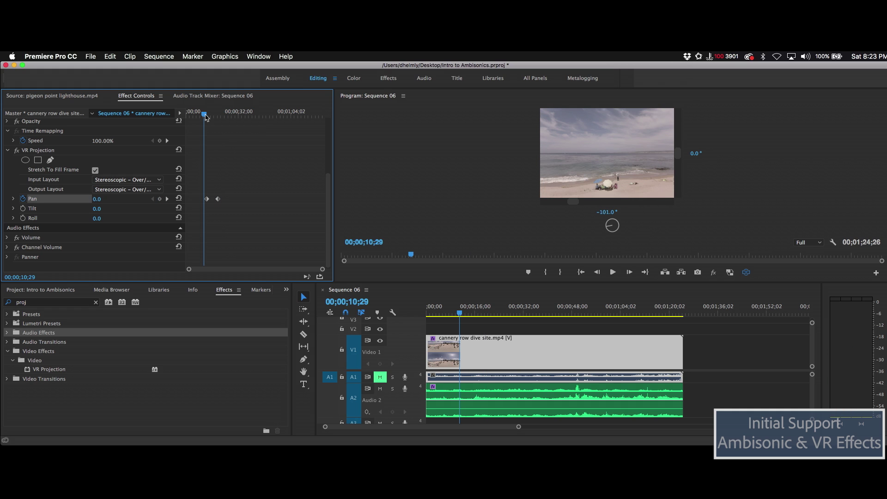
{"action": "key", "text": "space"}
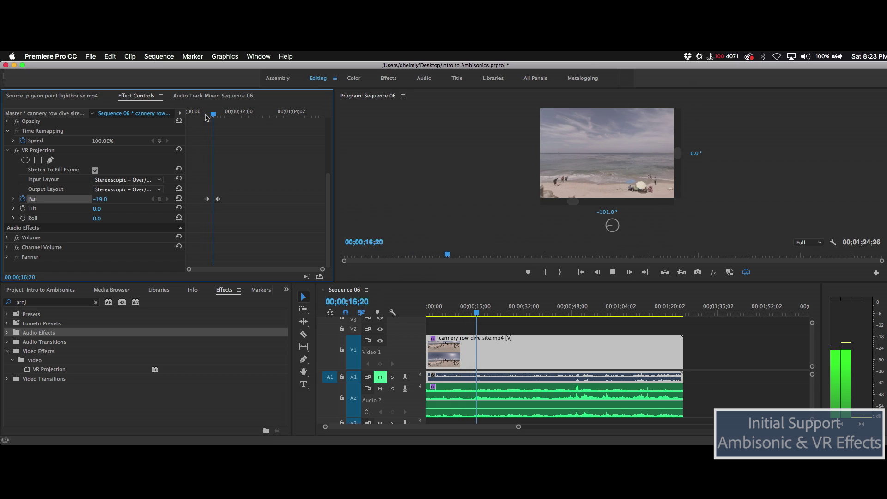
{"action": "key", "text": "space"}
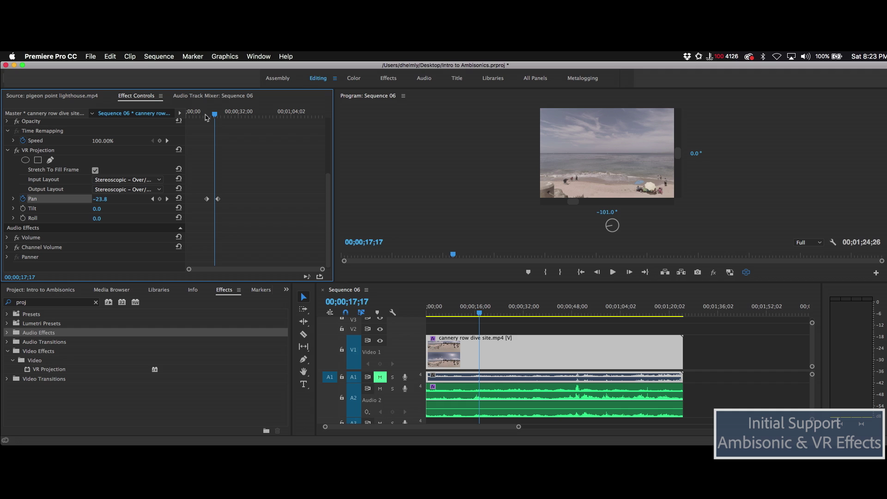
- Turn off the VR video display and set the VR Projection Pan to -111.8 and Tilt to -4.0 at 00;00;17;17
{"action": "left_click", "coordinate": [745, 273]}
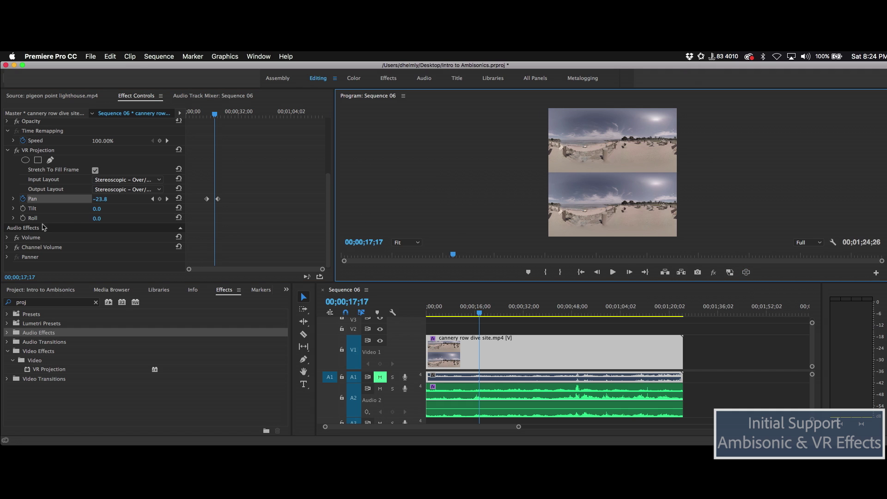
{"action": "left_click", "coordinate": [99, 199]}
{"action": "type", "text": "-32.8"}
{"action": "key", "text": "Return"}
{"action": "mouse_move", "coordinate": [96, 199]}
{"action": "left_mouse_down"}
{"action": "mouse_move", "coordinate": [122, 199]}
{"action": "mouse_move", "coordinate": [49, 199]}
{"action": "mouse_move", "coordinate": [94, 208]}
{"action": "left_mouse_up"}
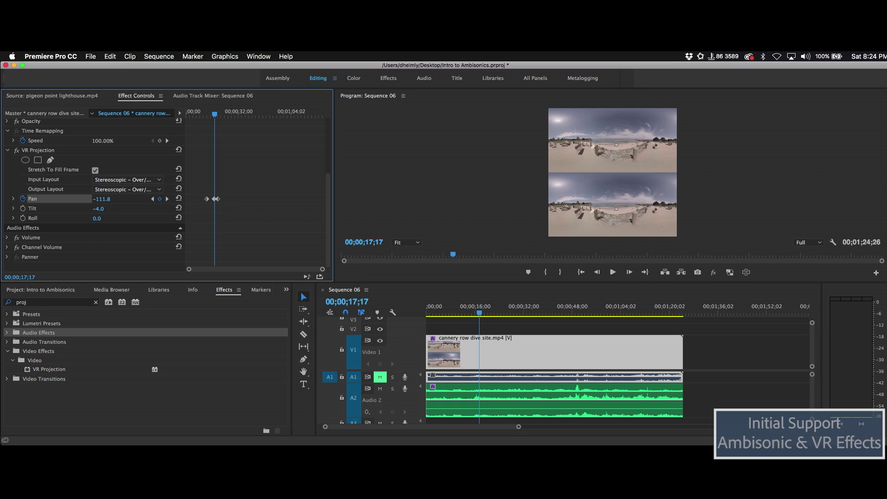
{"action": "left_click", "coordinate": [95, 209]}
{"action": "left_click", "coordinate": [322, 253]}
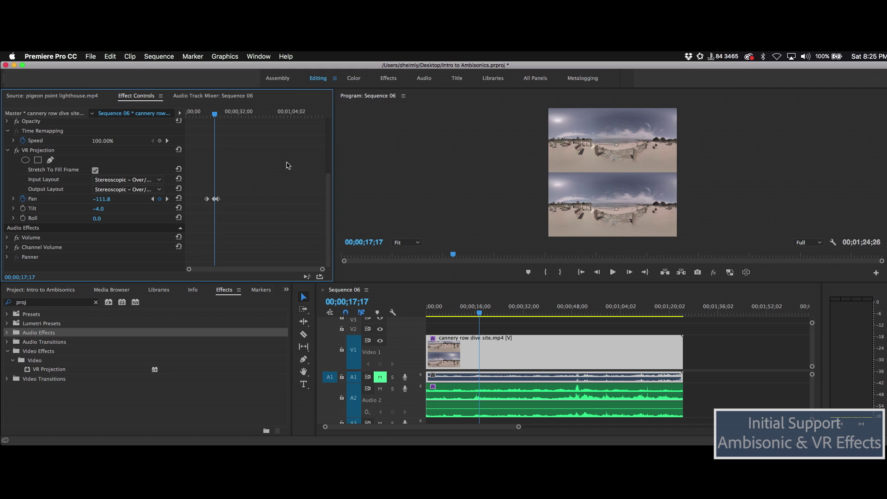
- Remove the Binauralizer effect from the Master track and from the AMBIX015.WAV clip
{"action": "left_click", "coordinate": [236, 97]}
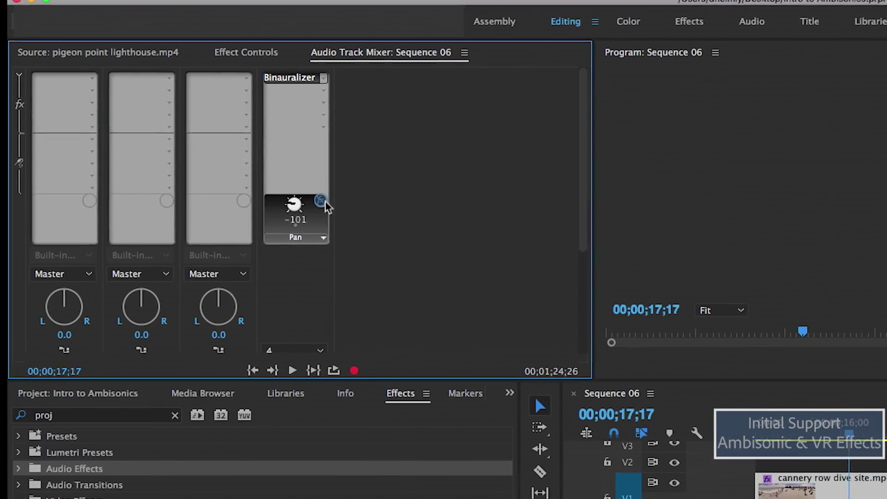
{"action": "left_click", "coordinate": [324, 78]}
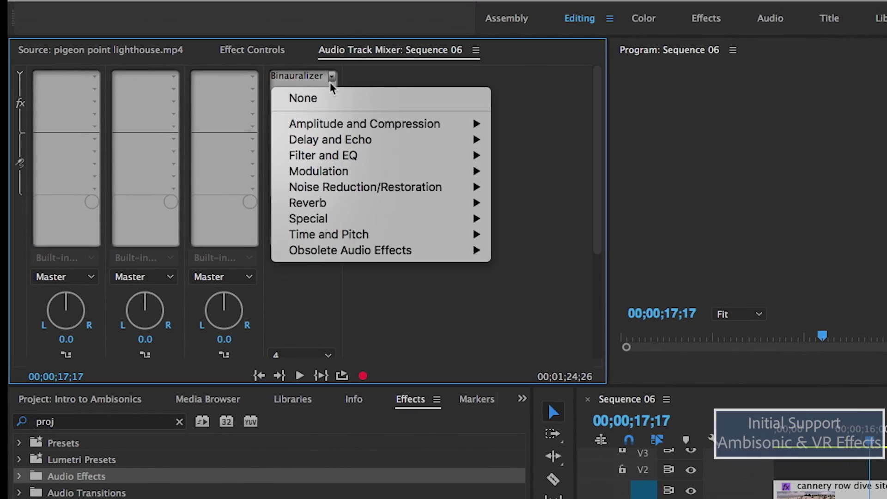
{"action": "left_click", "coordinate": [333, 98]}
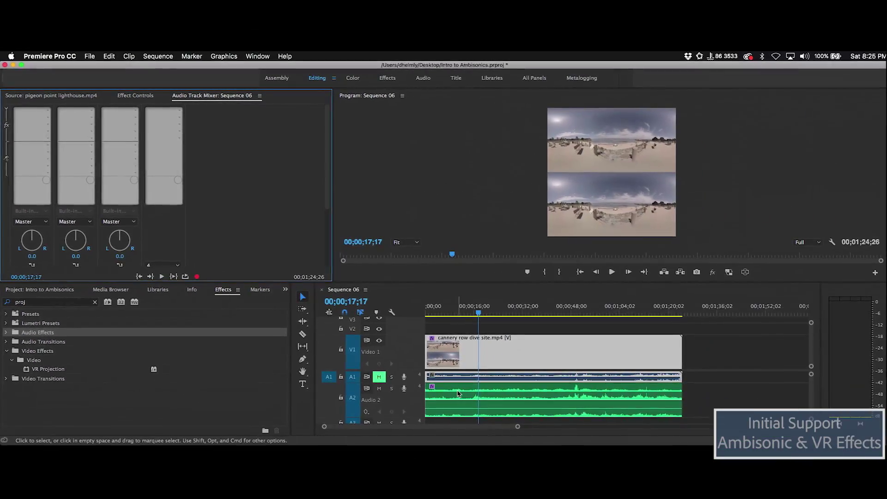
{"action": "left_click", "coordinate": [130, 94]}
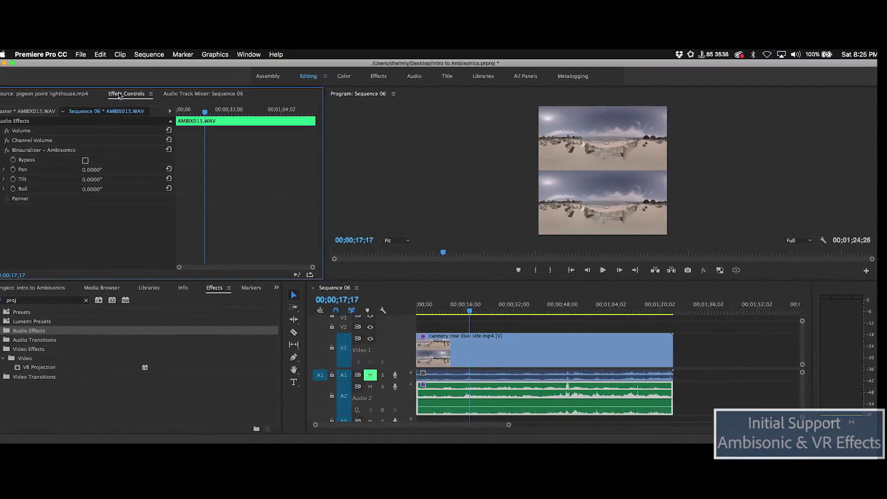
{"action": "left_click", "coordinate": [12, 150]}
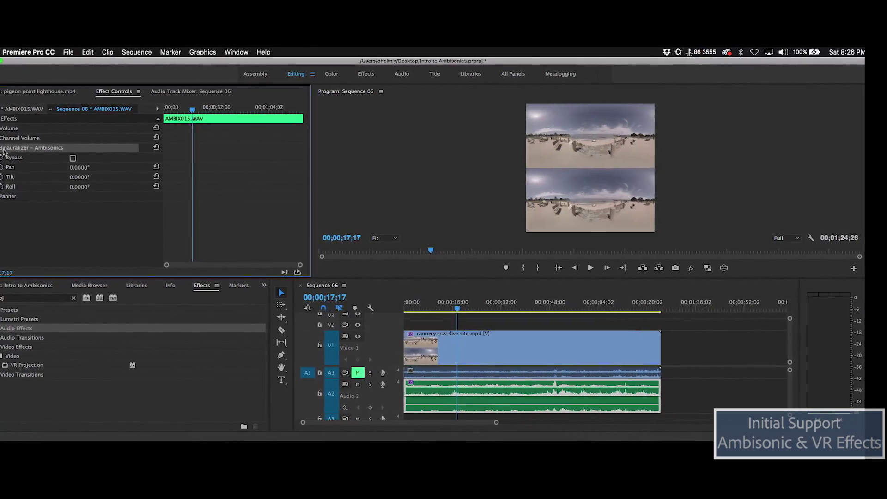
{"action": "key", "text": "Delete"}
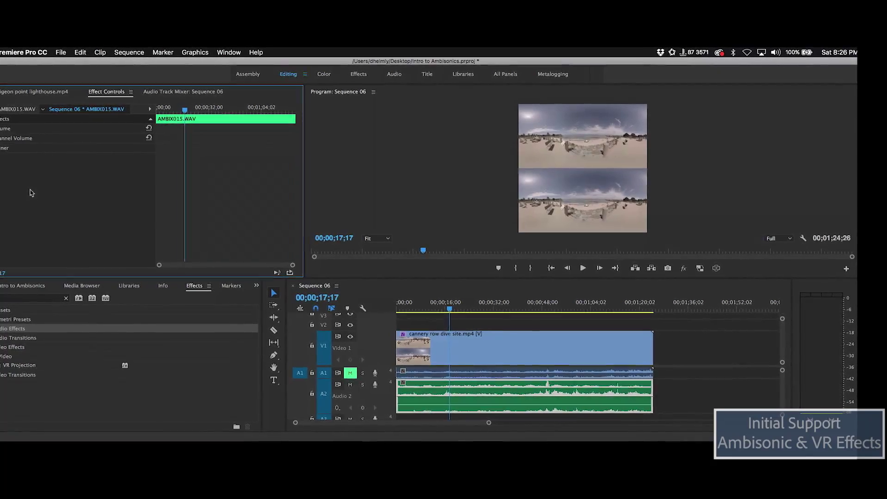
- Open the media export settings for Sequence 06 and check the VR Video options in the video settings
{"action": "left_click", "coordinate": [60, 51]}
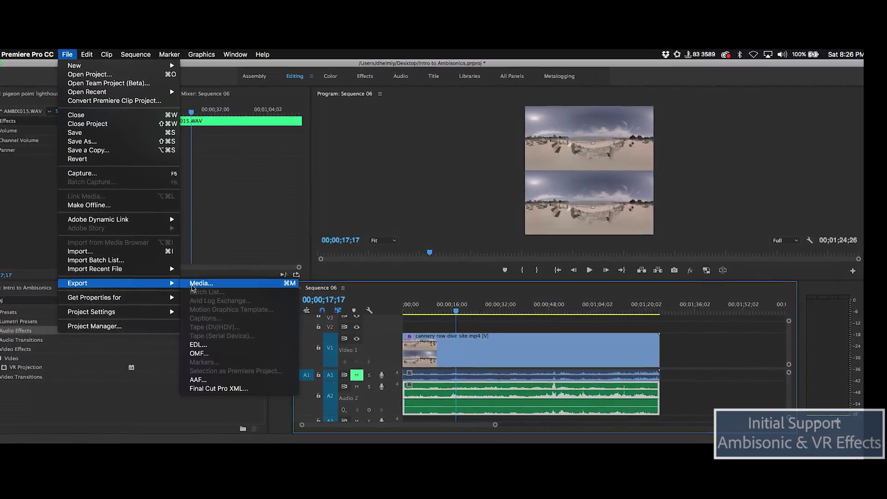
{"action": "left_click", "coordinate": [194, 283]}
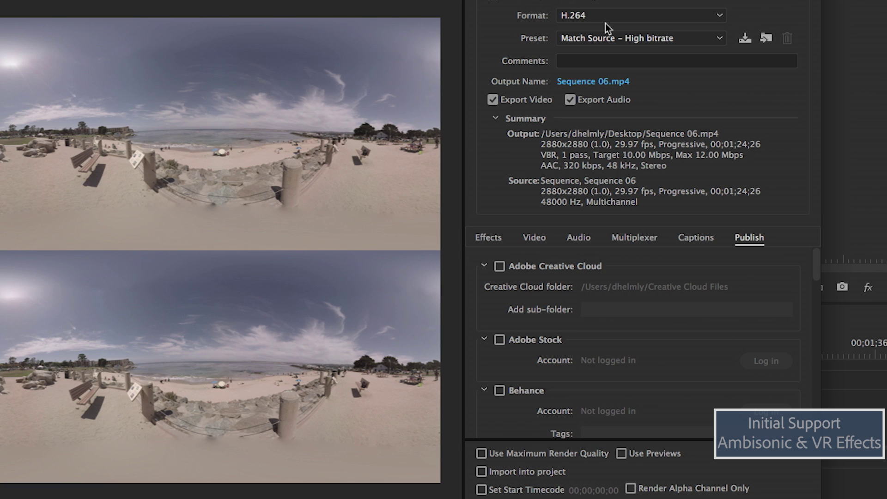
{"action": "left_click", "coordinate": [536, 237]}
{"action": "left_click_drag", "start_coordinate": [814, 271], "coordinate": [818, 398]}
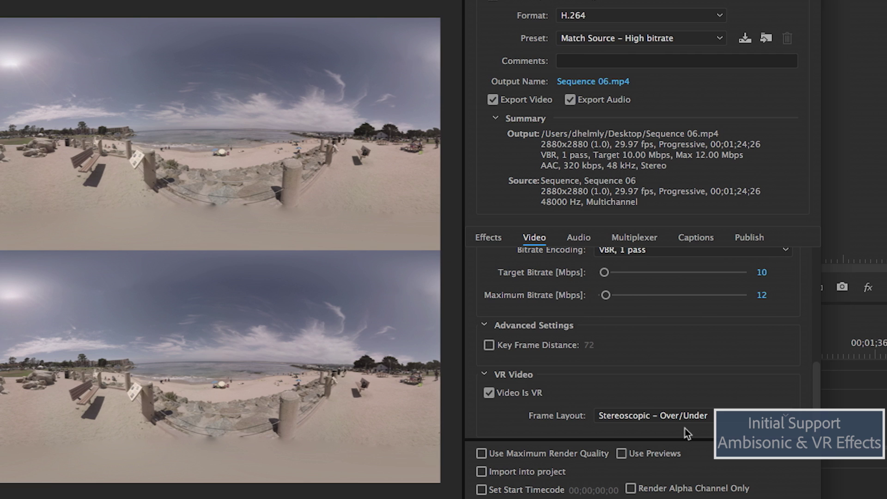
- Set the export audio channels to 4.0 and enable Audio Is Ambisonics
{"action": "left_click", "coordinate": [578, 237]}
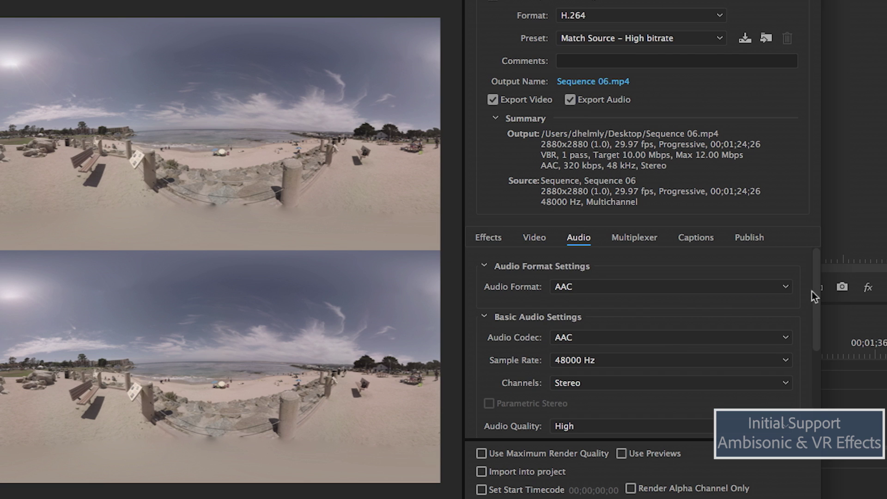
{"action": "left_click", "coordinate": [654, 384]}
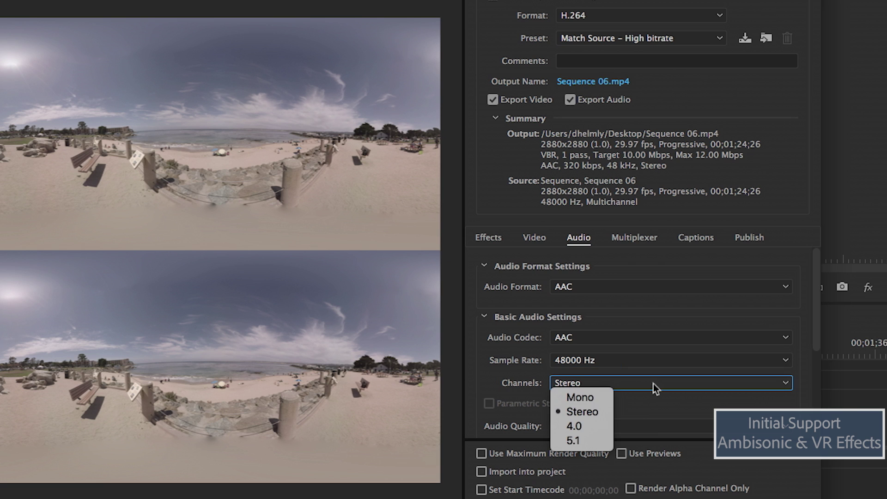
{"action": "left_click", "coordinate": [597, 429]}
{"action": "left_click_drag", "start_coordinate": [815, 327], "coordinate": [826, 407]}
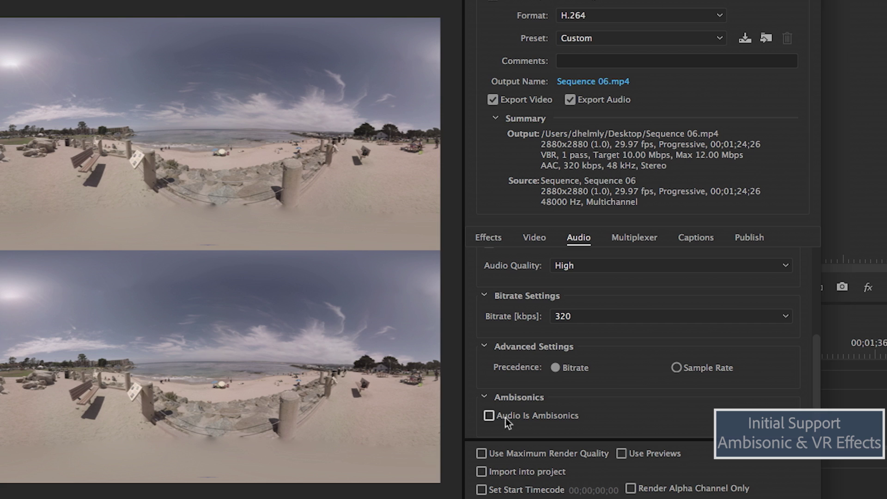
{"action": "left_click", "coordinate": [489, 415]}
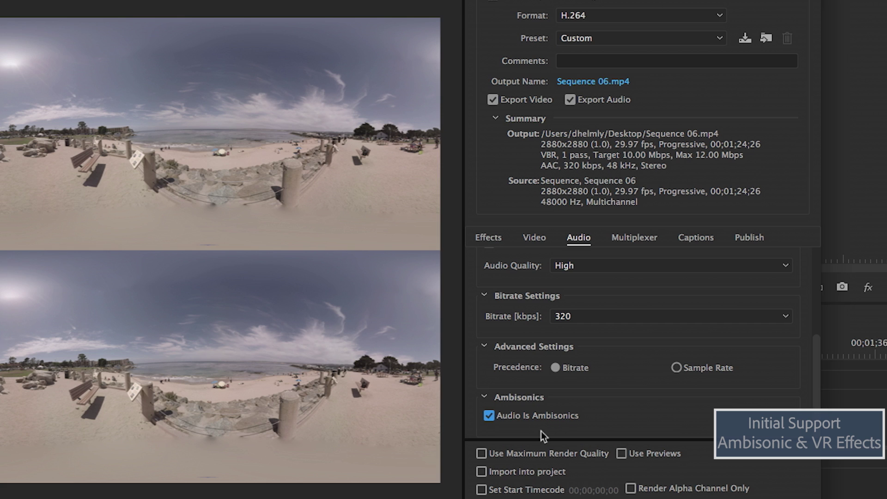